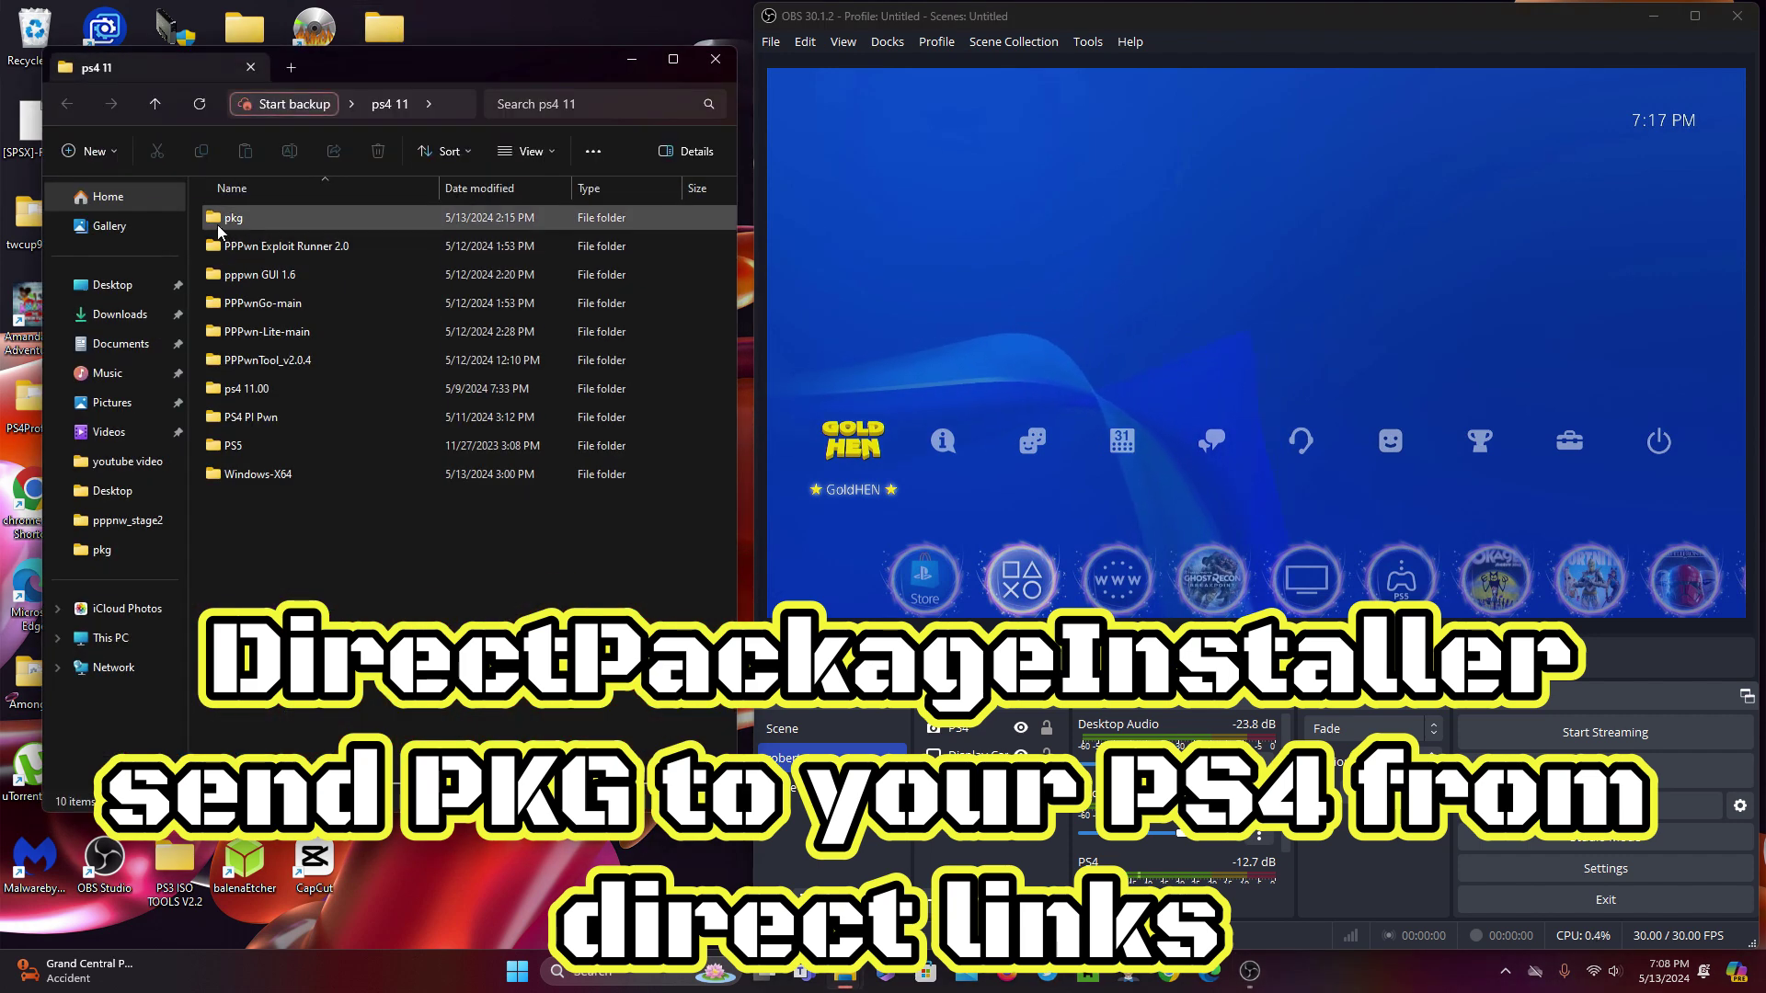
Look through the PKG files in the pkg folder and return to the ps4 11 folder
double_click(219, 221)
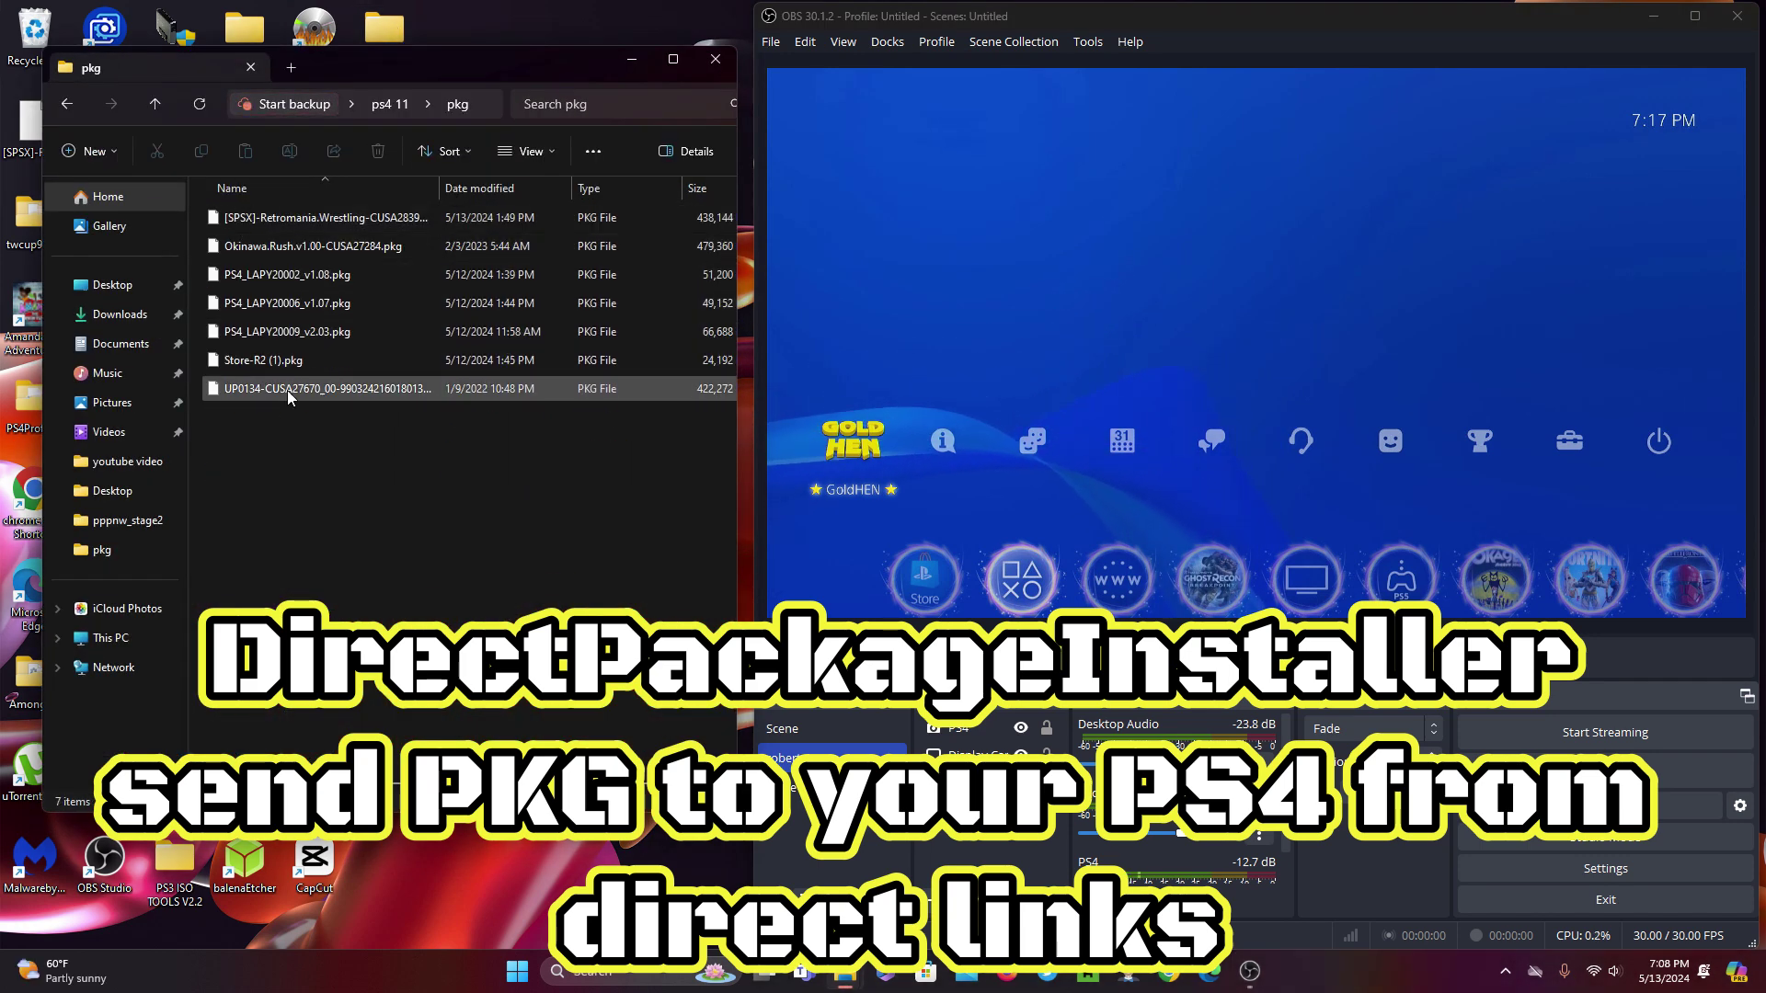
left_click_drag(437, 443, 249, 201)
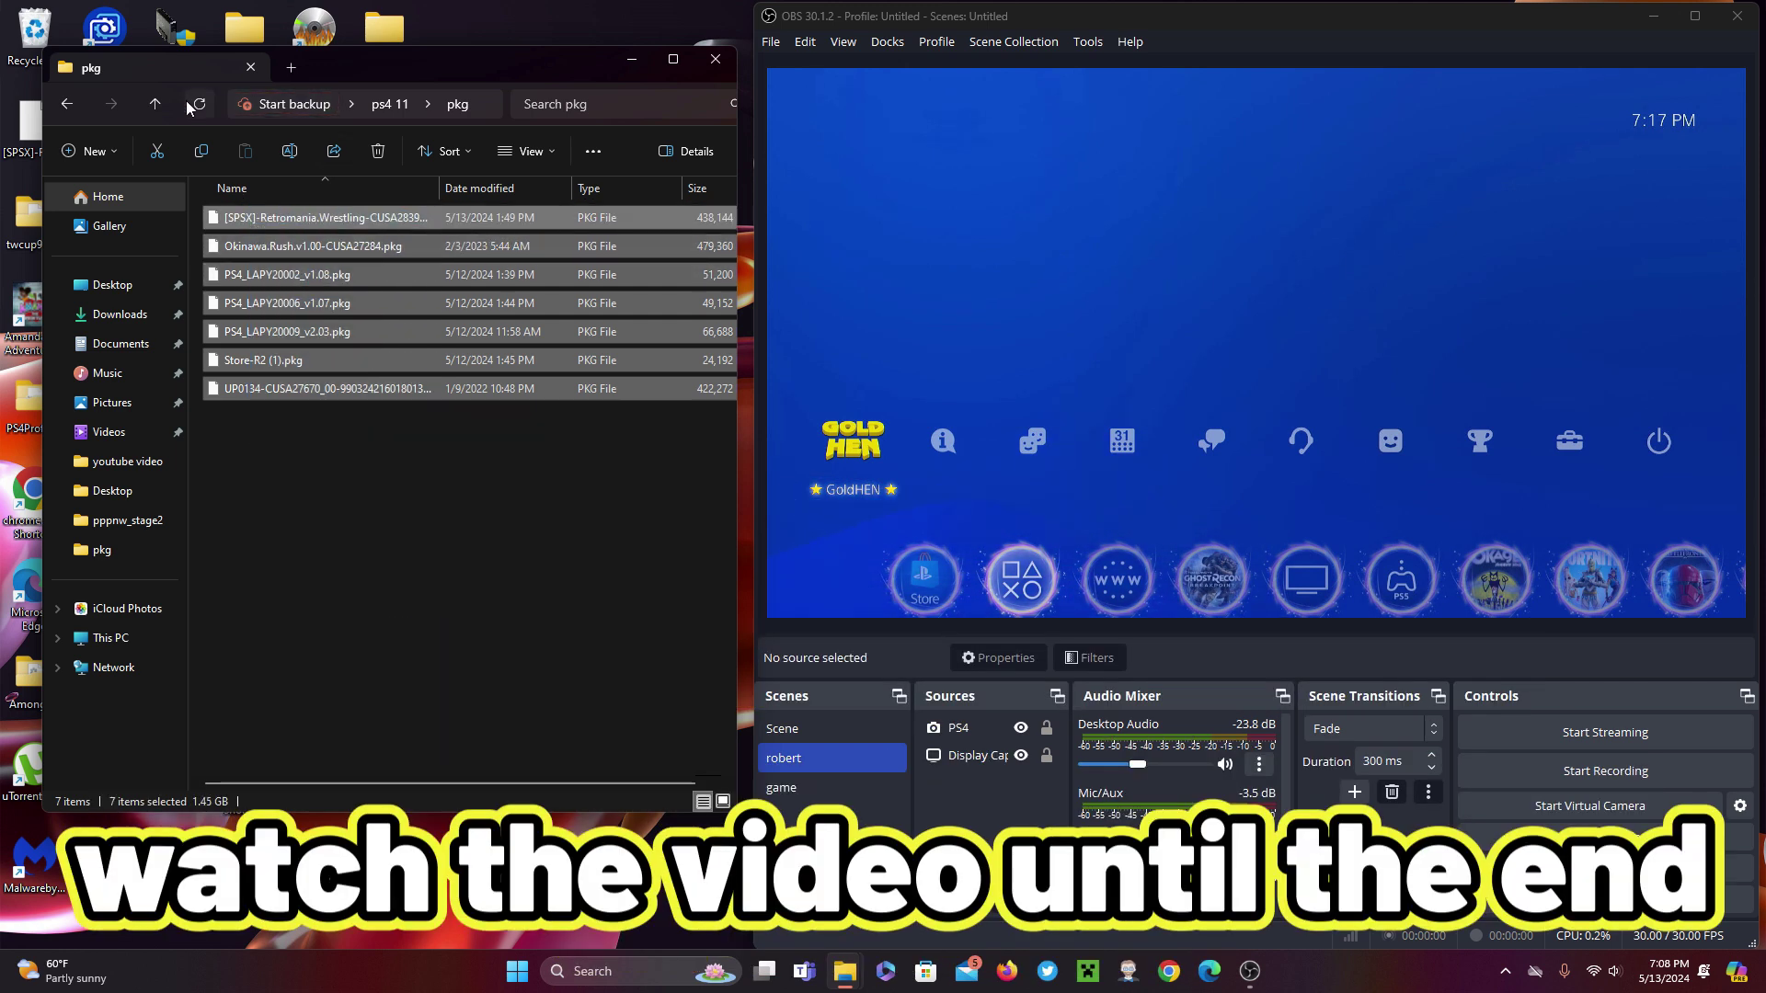
left_click(154, 103)
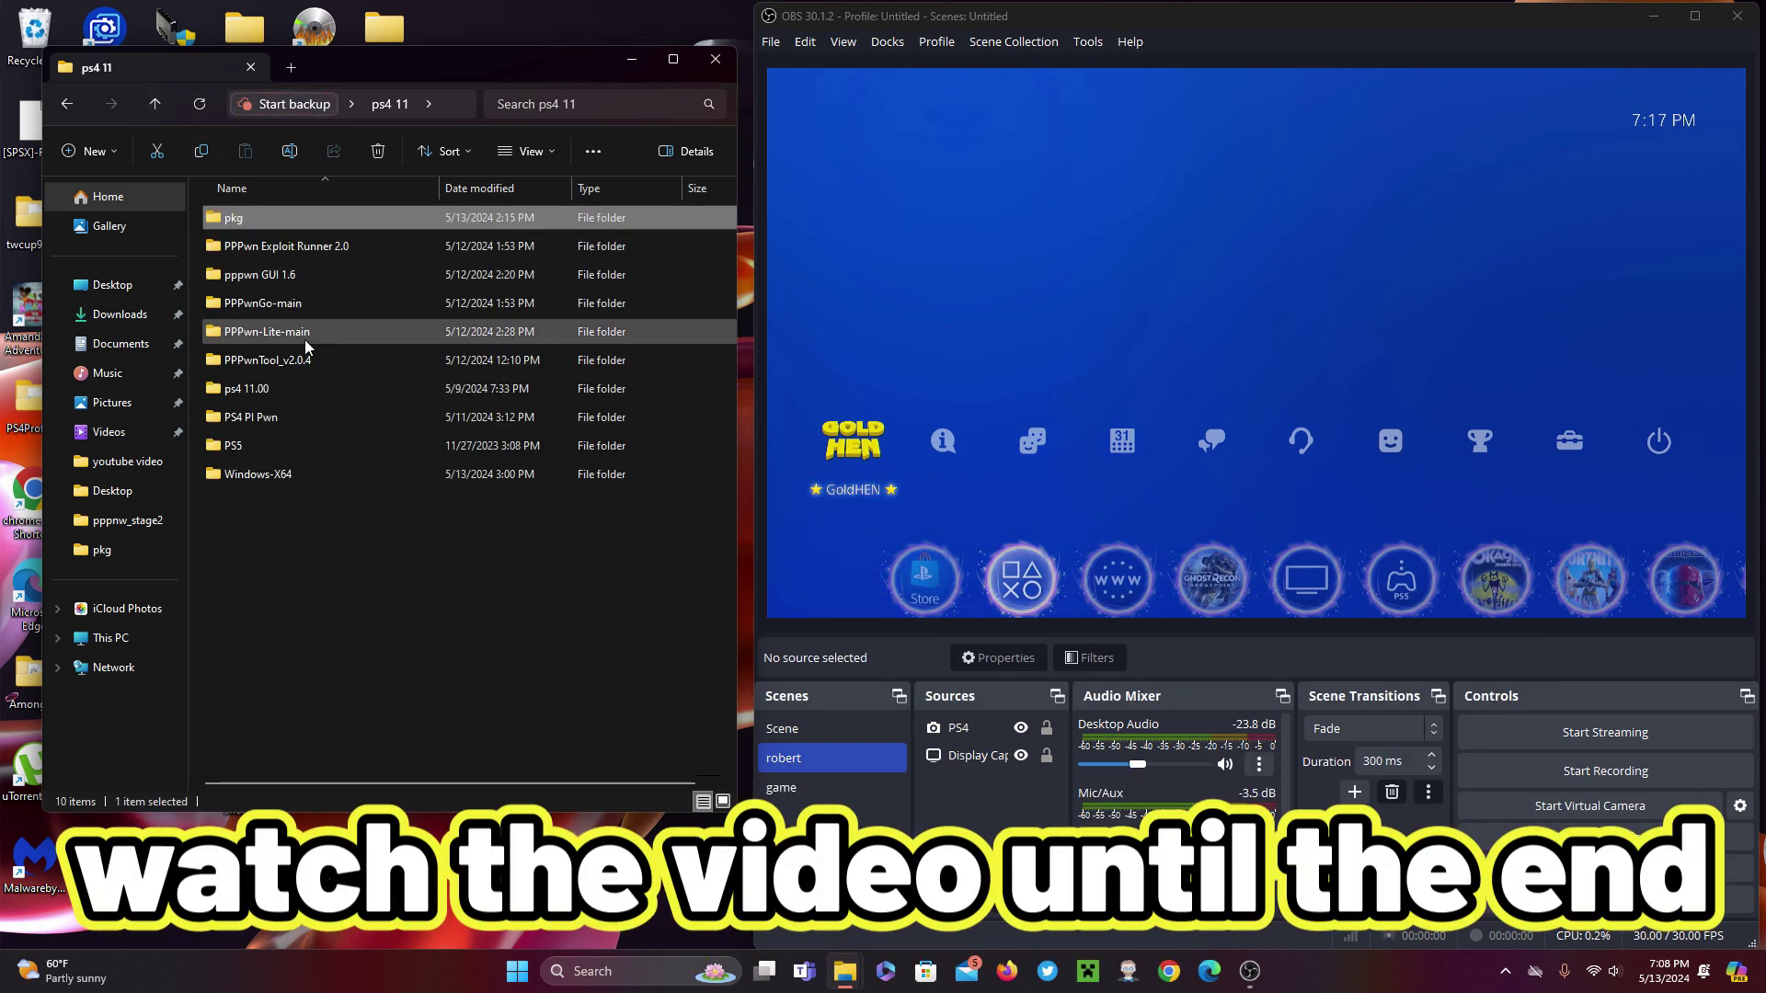
Launch DirectPackageInstaller.Desktop.exe from the Windows-X64 folder and minimize the file browser
double_click(290, 483)
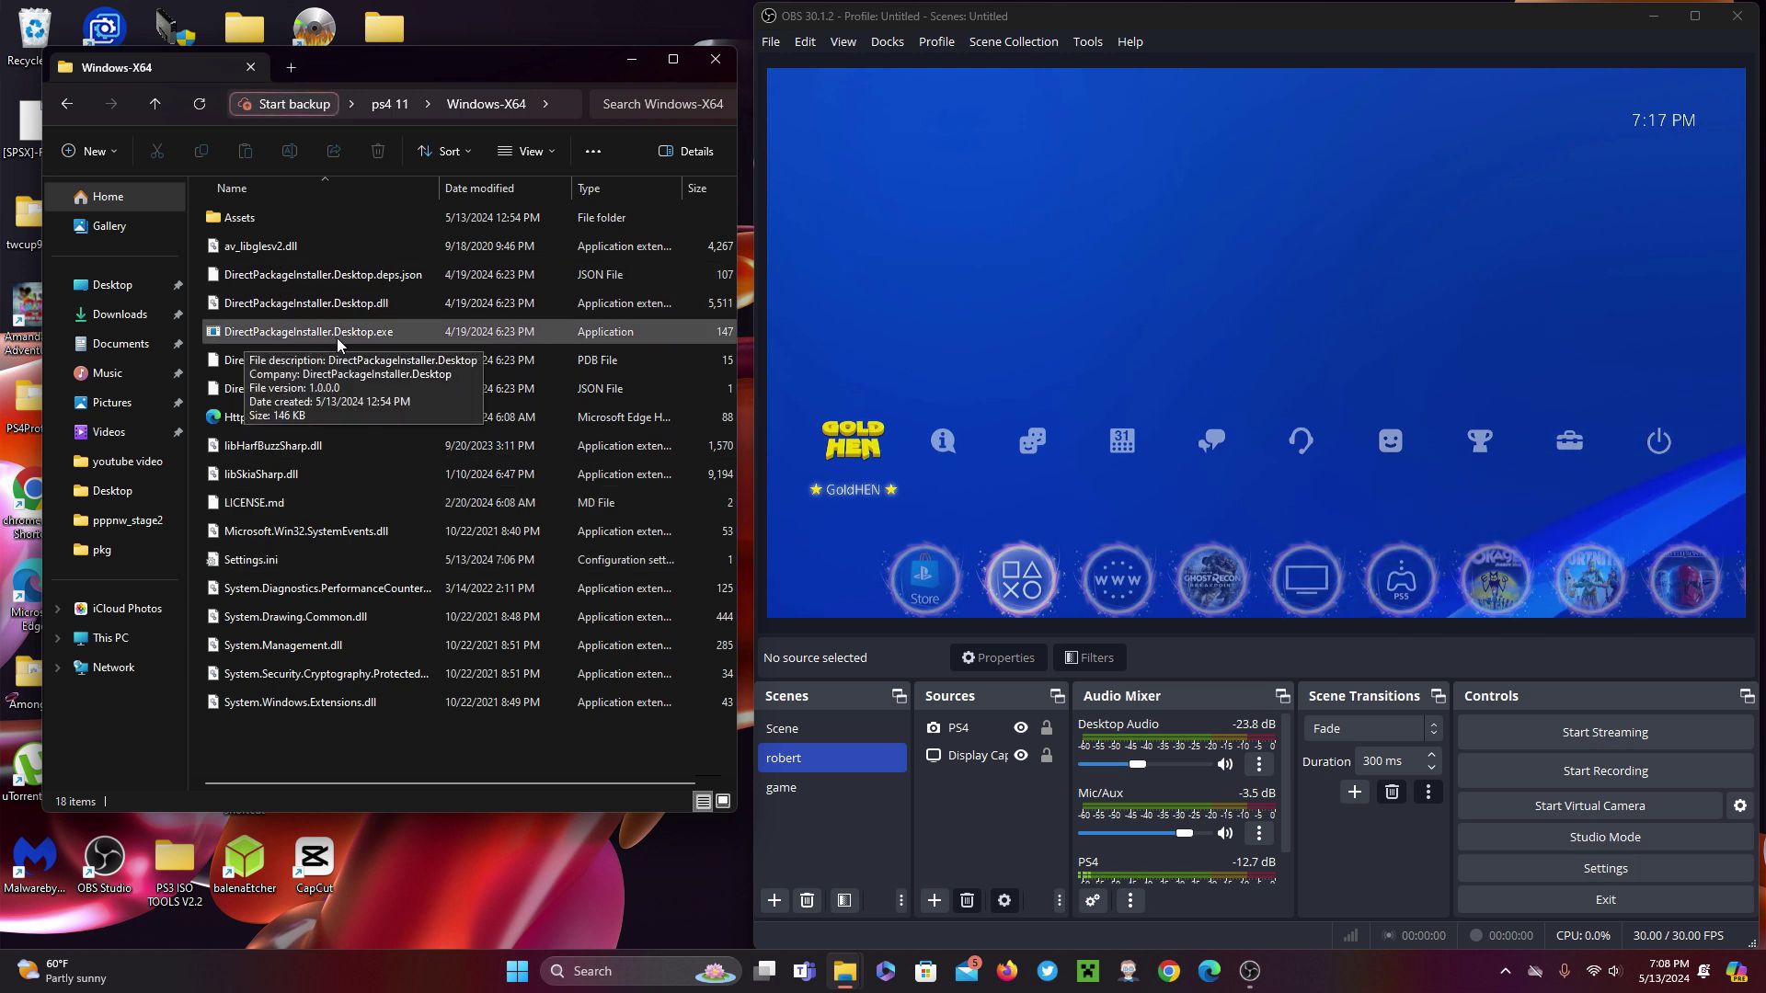
double_click(308, 331)
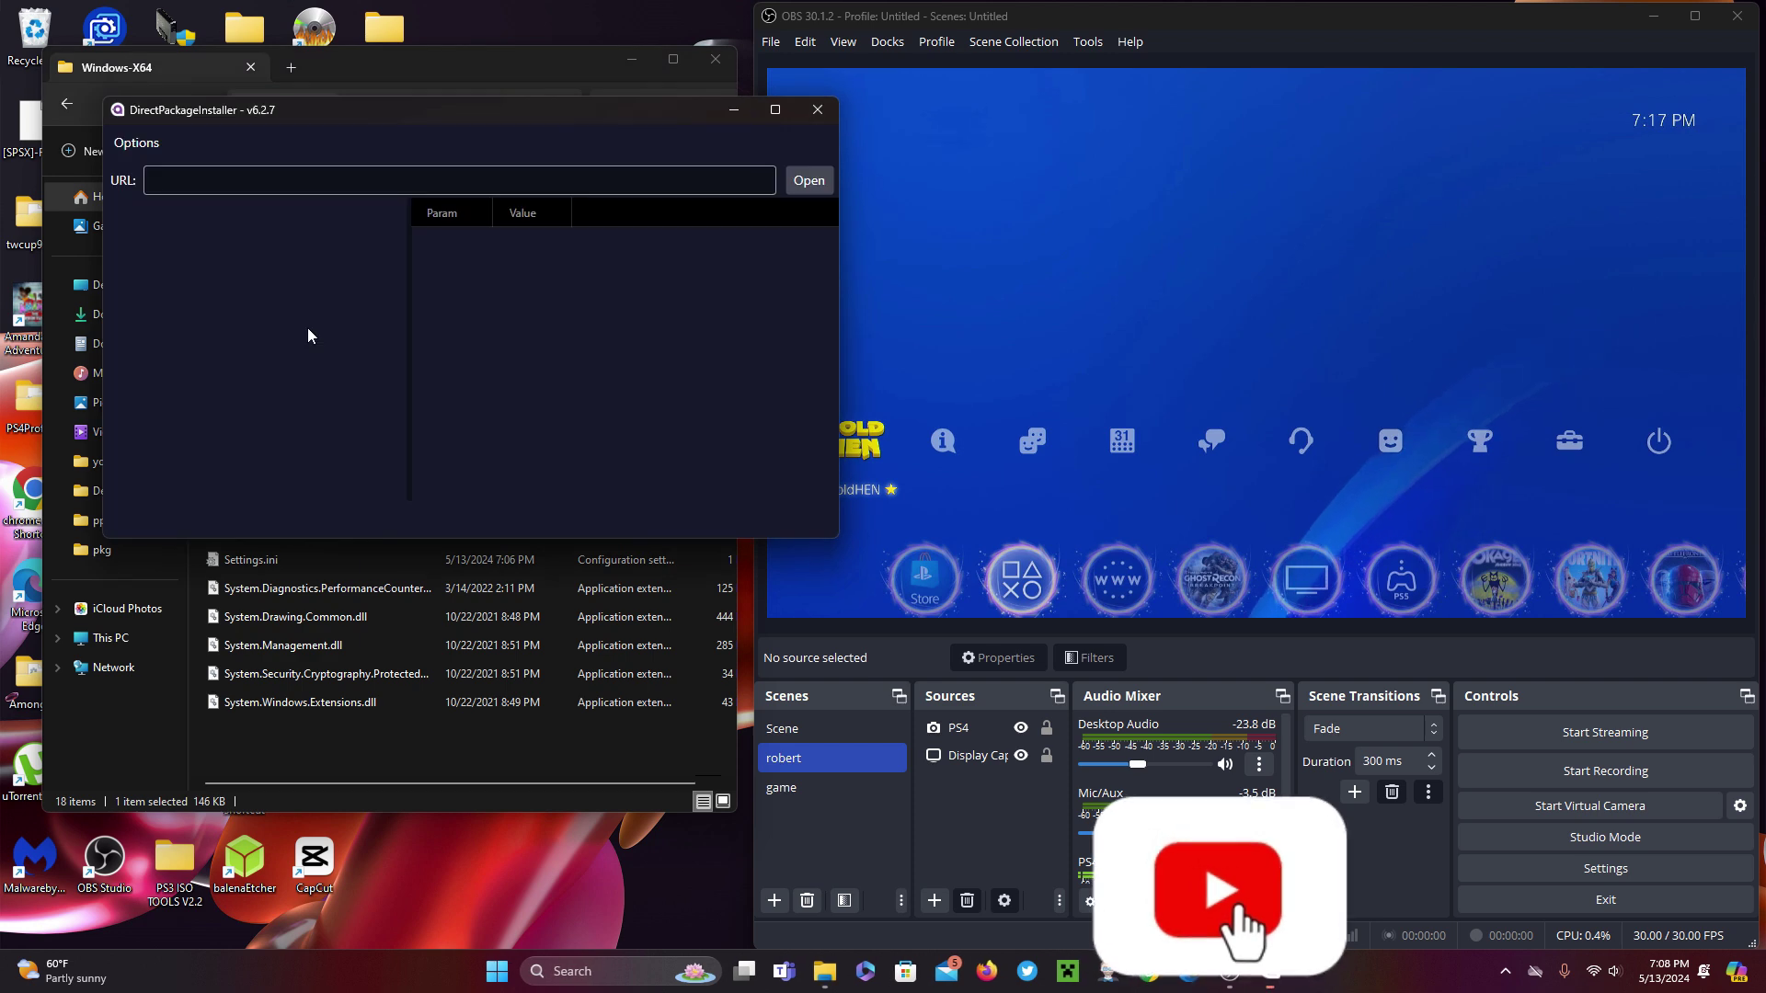
left_click(638, 57)
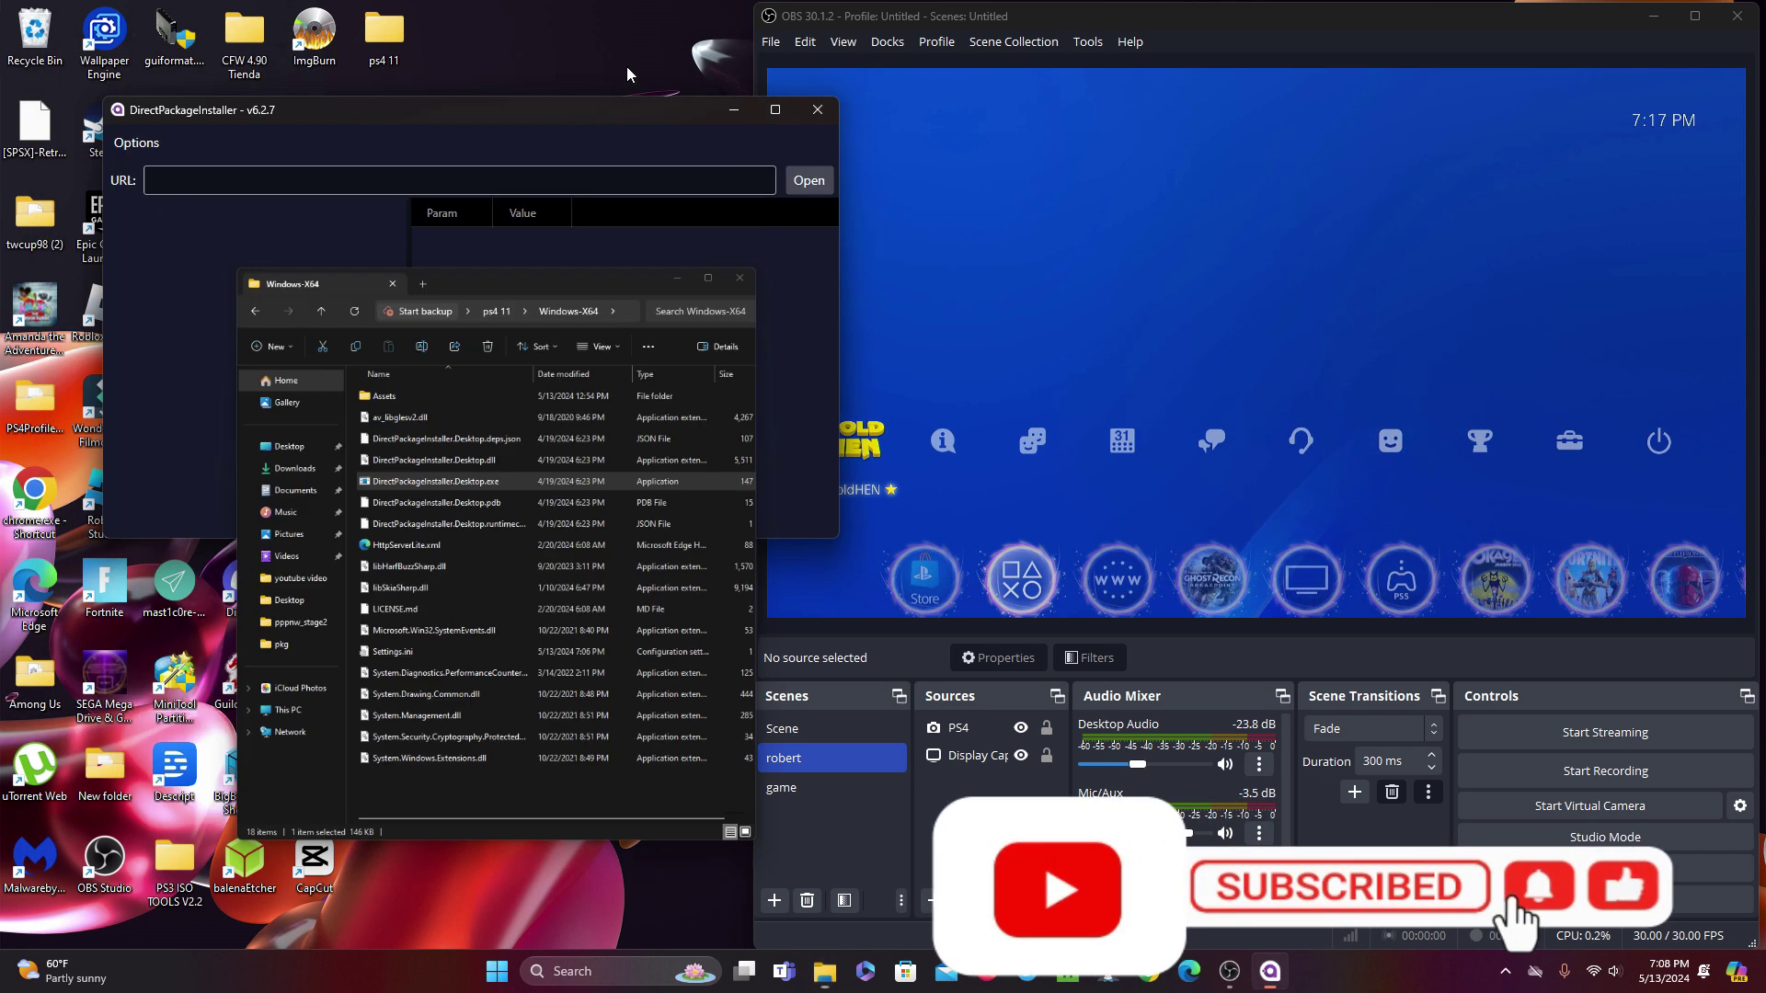
Move and resize the DirectPackageInstaller window so it fills the free screen area beside OBS
left_click_drag(602, 105, 515, 43)
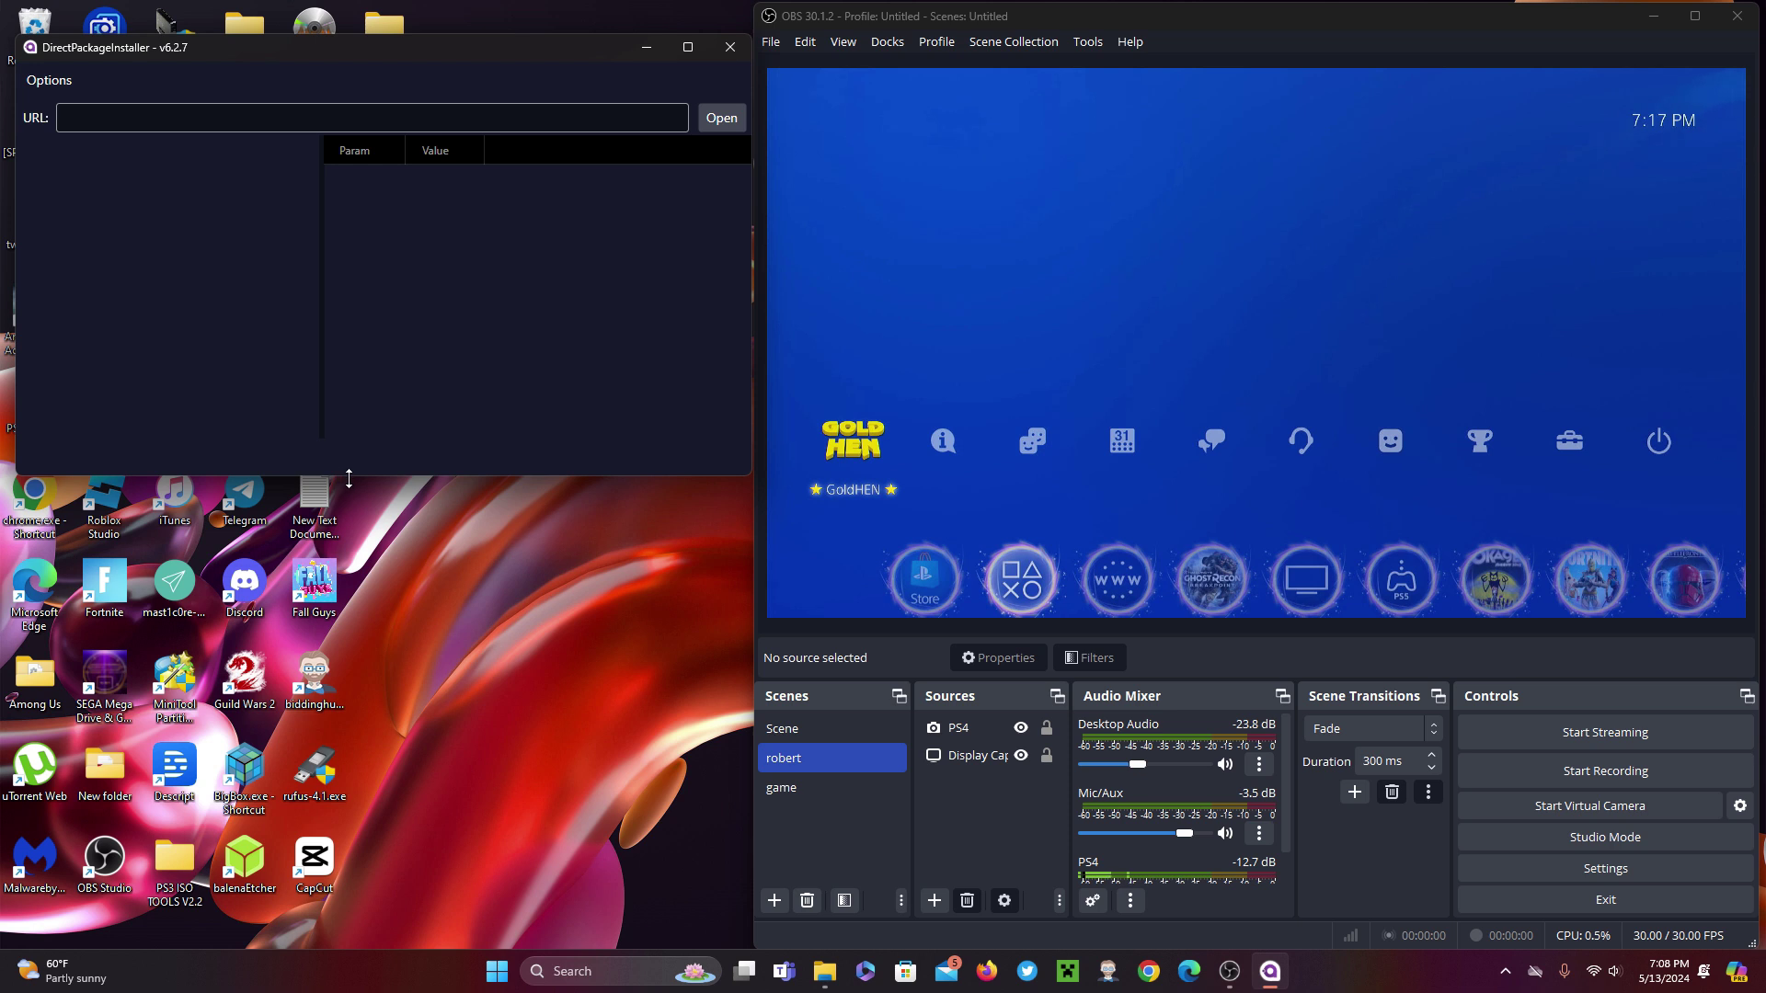
left_click_drag(342, 475, 294, 992)
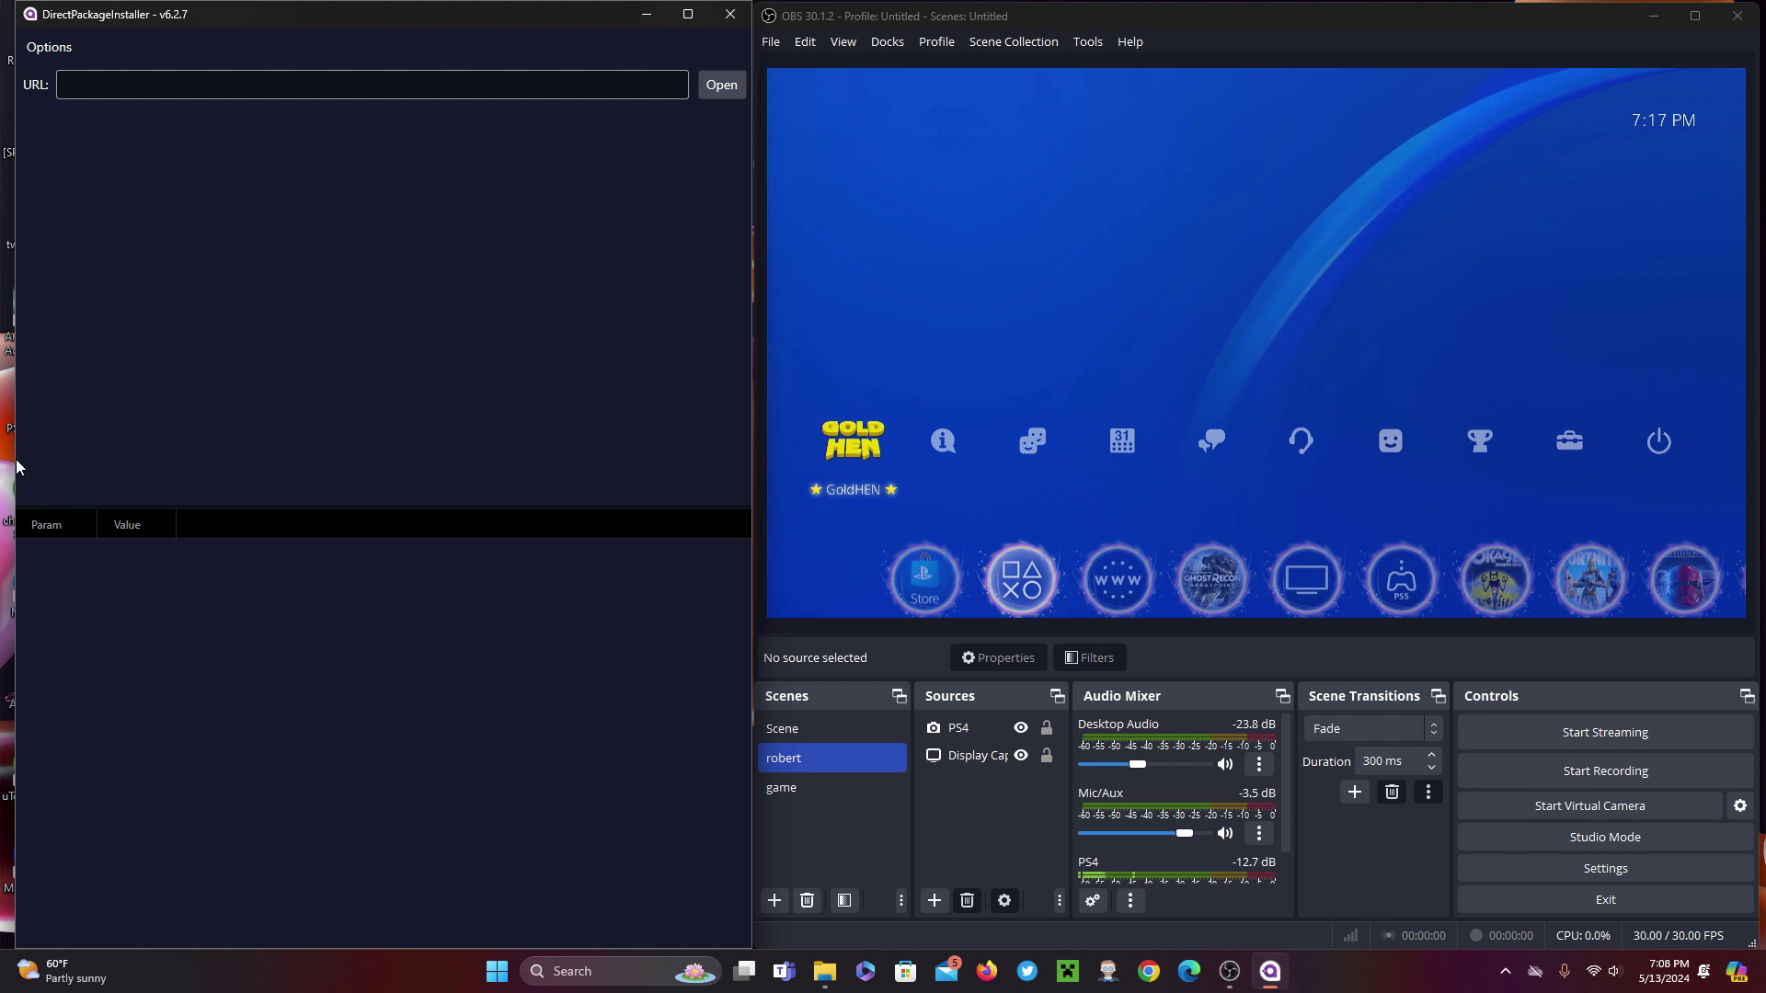
left_click_drag(16, 457, 4, 454)
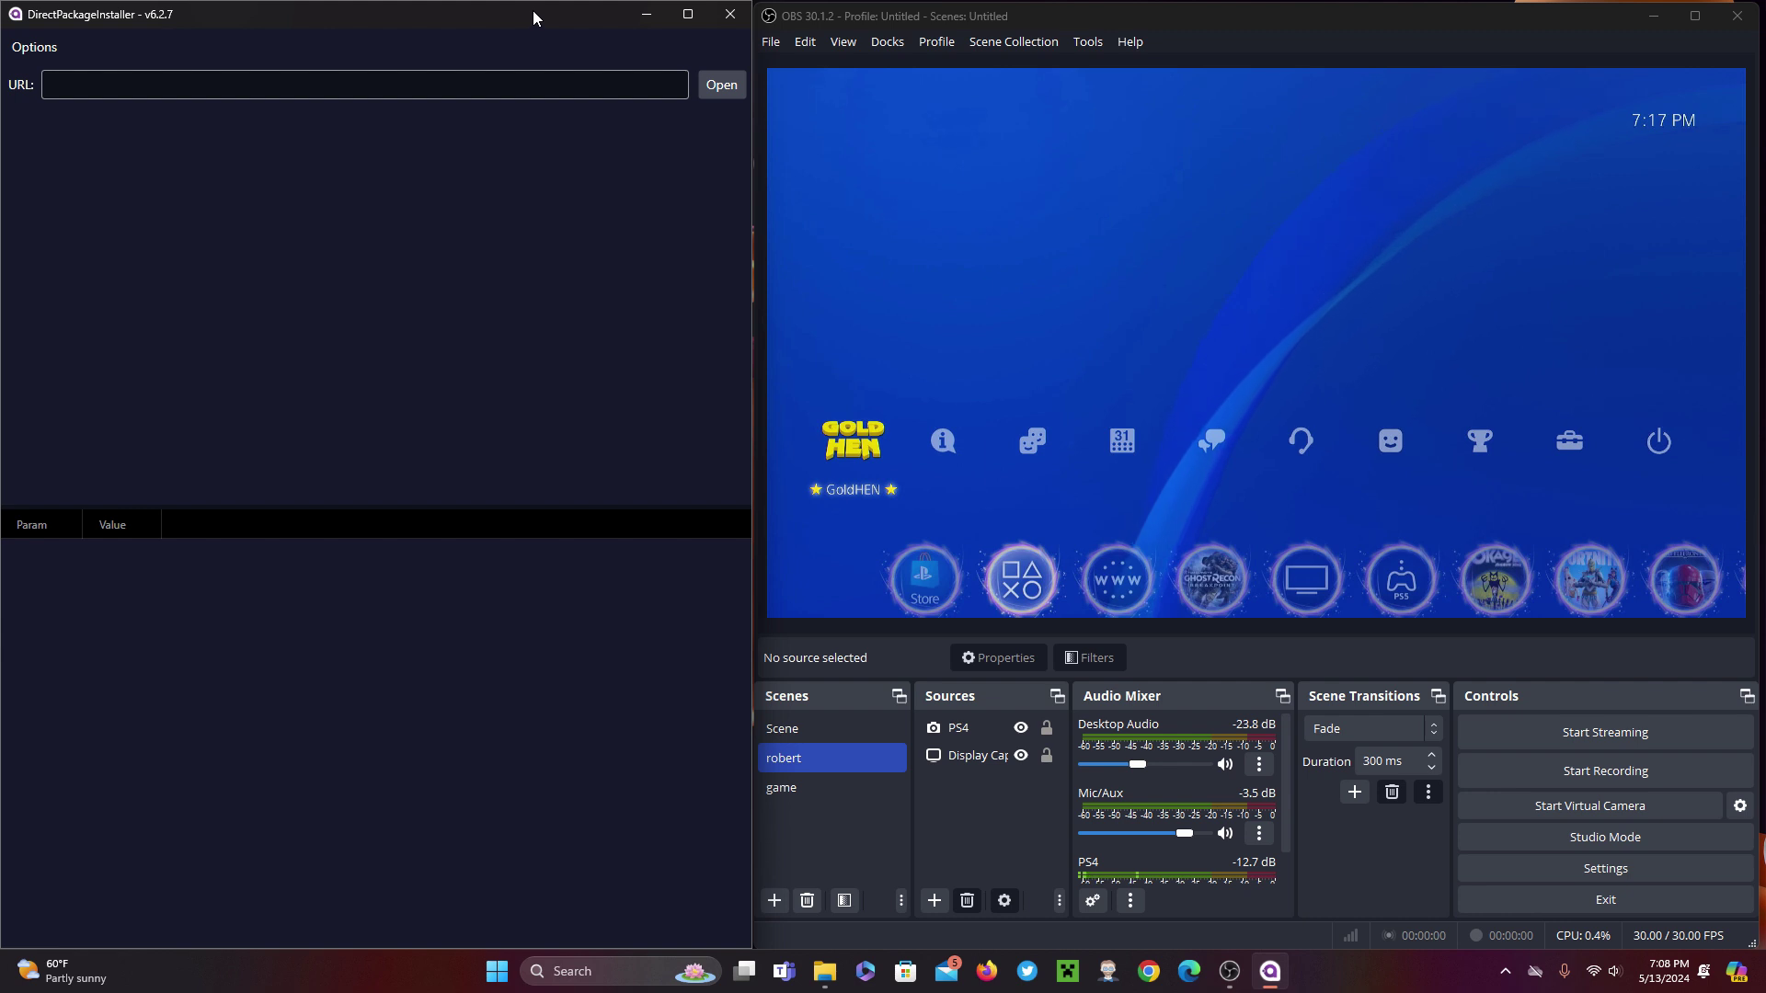
left_click_drag(533, 9, 527, 22)
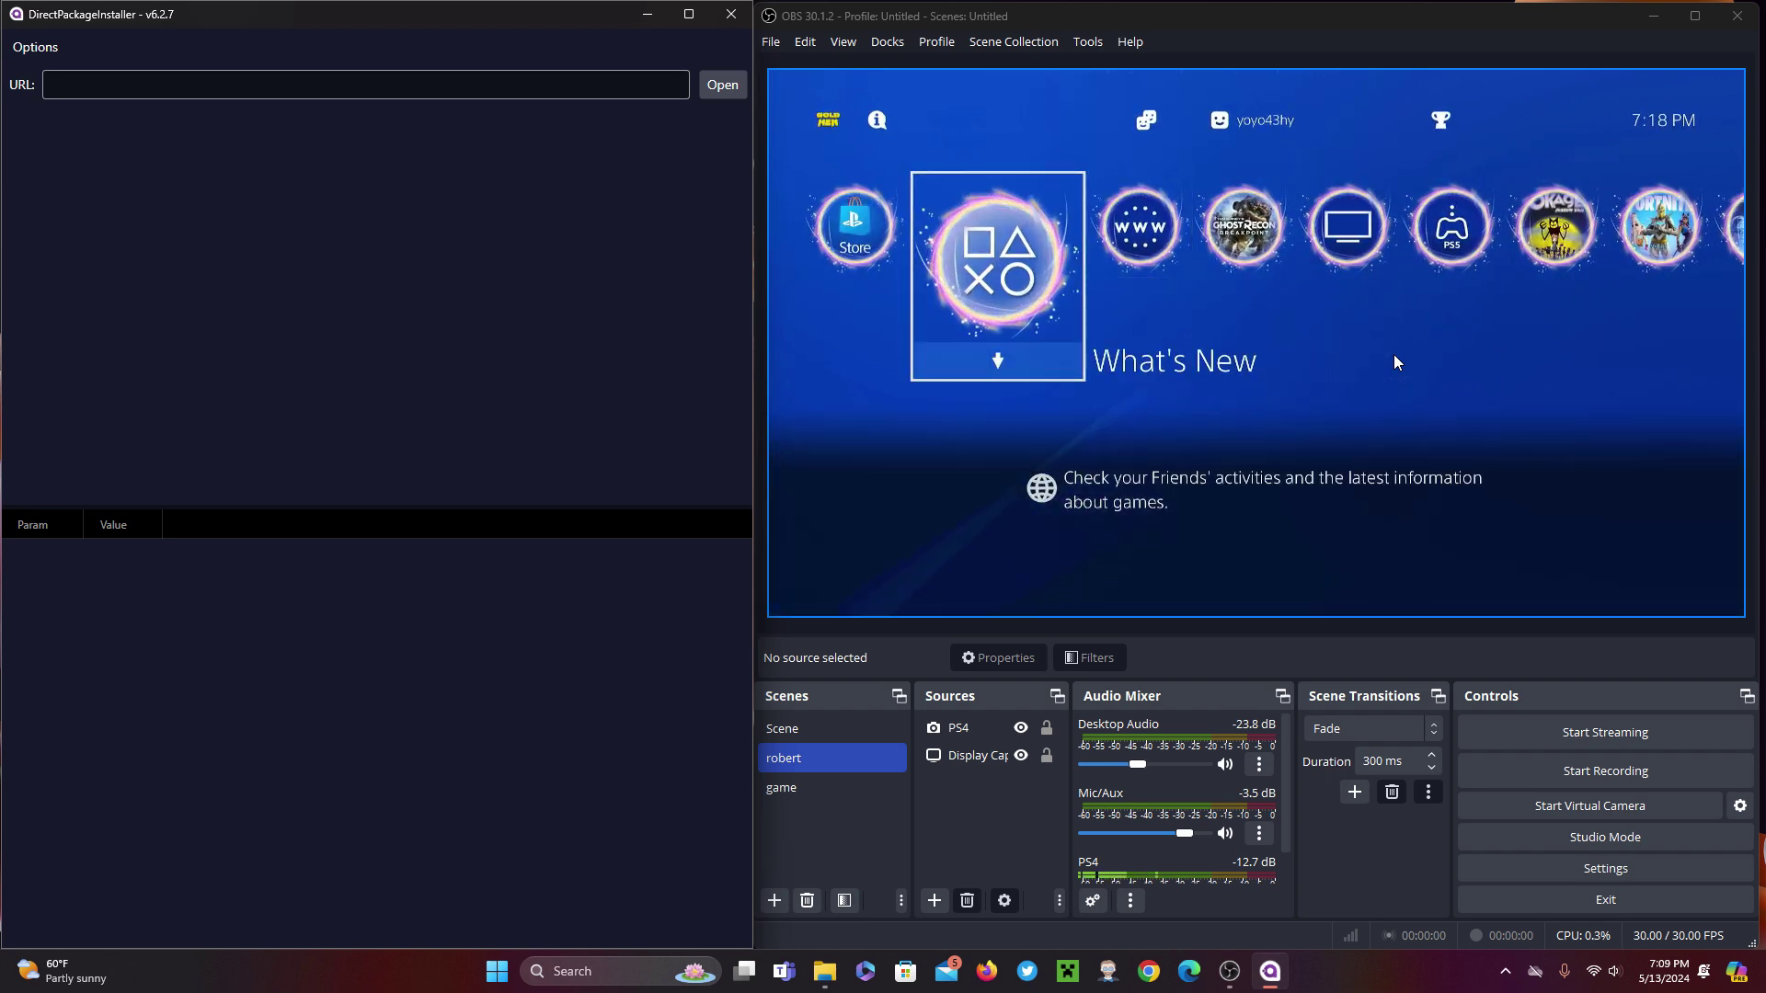
Set the PS4 IP address to 192.168.1.174 in the installer's options
left_click(30, 55)
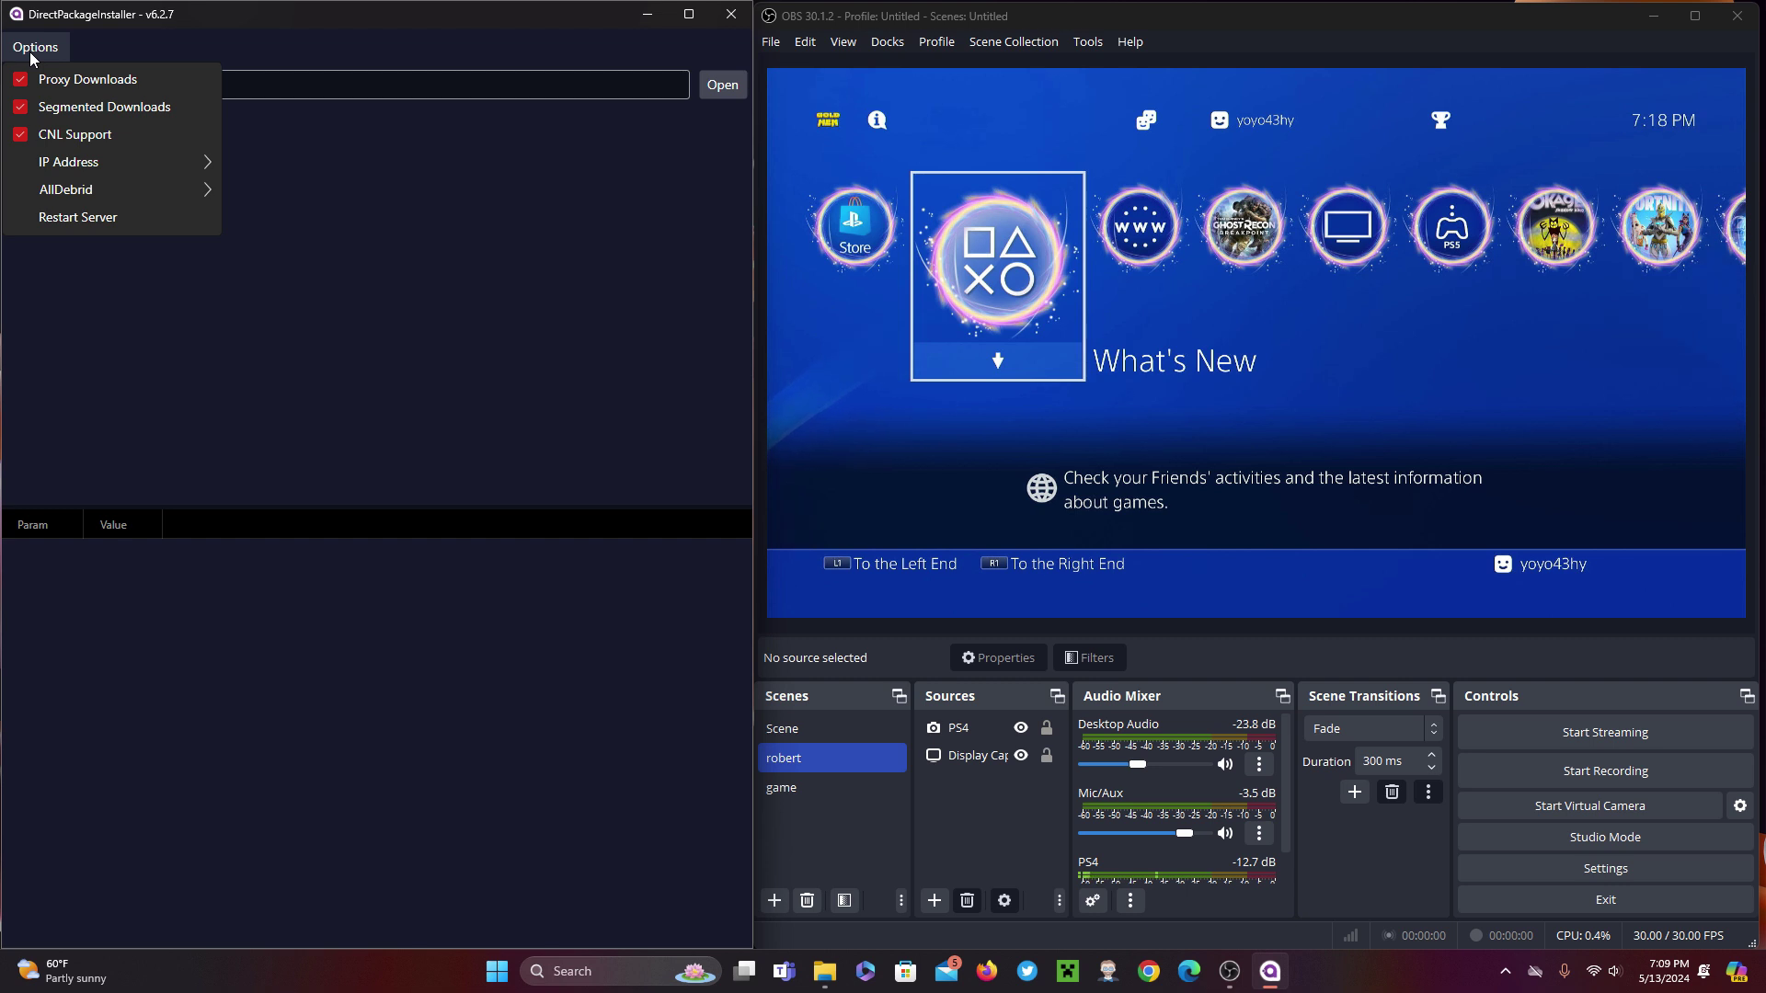
mouse_move(89, 174)
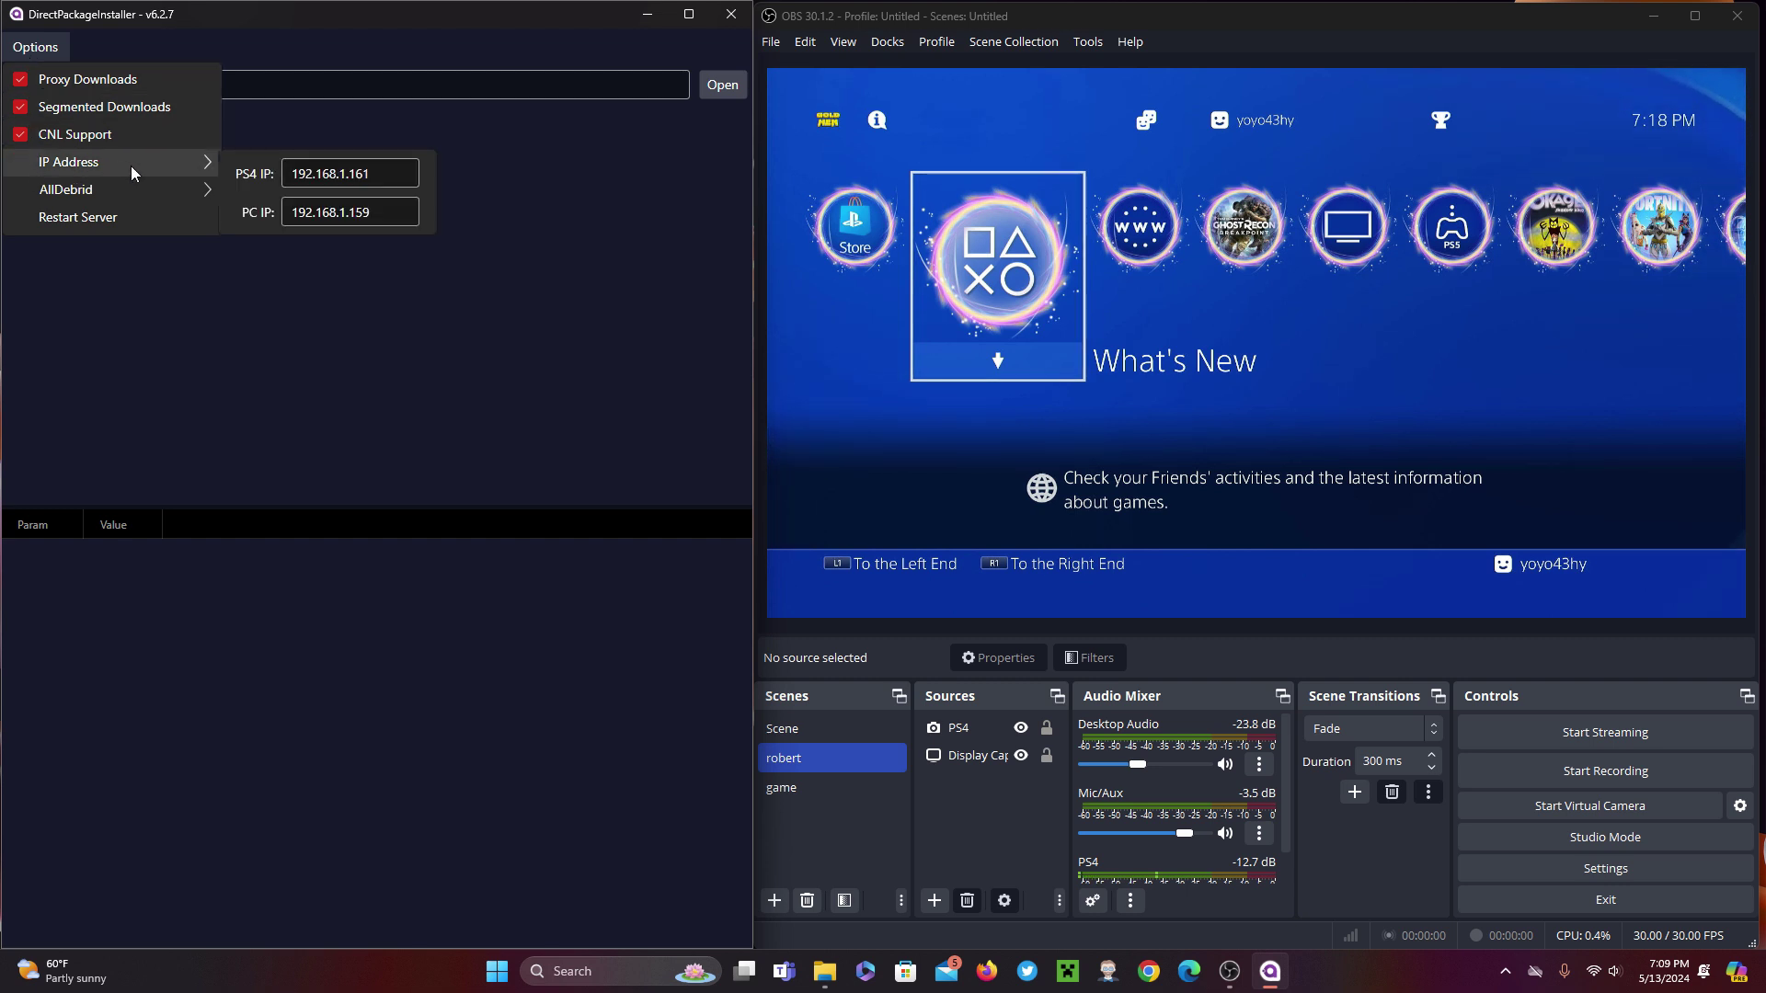
left_click(377, 172)
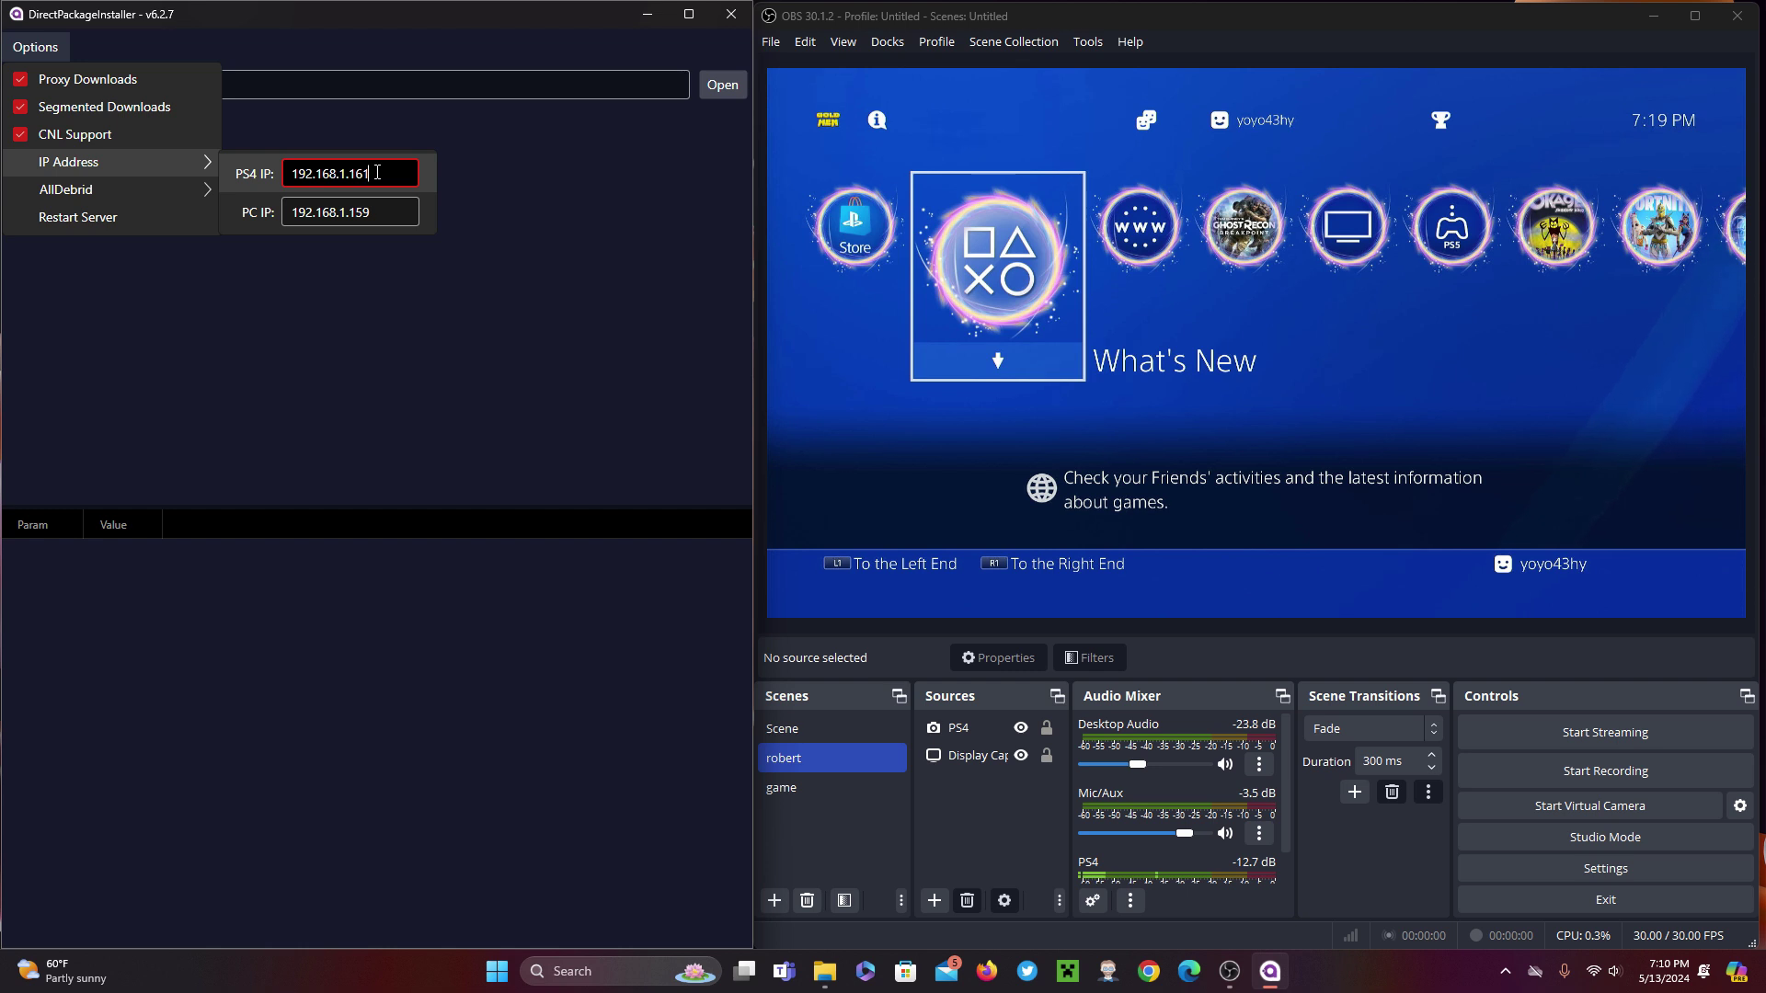
key("BackSpace")
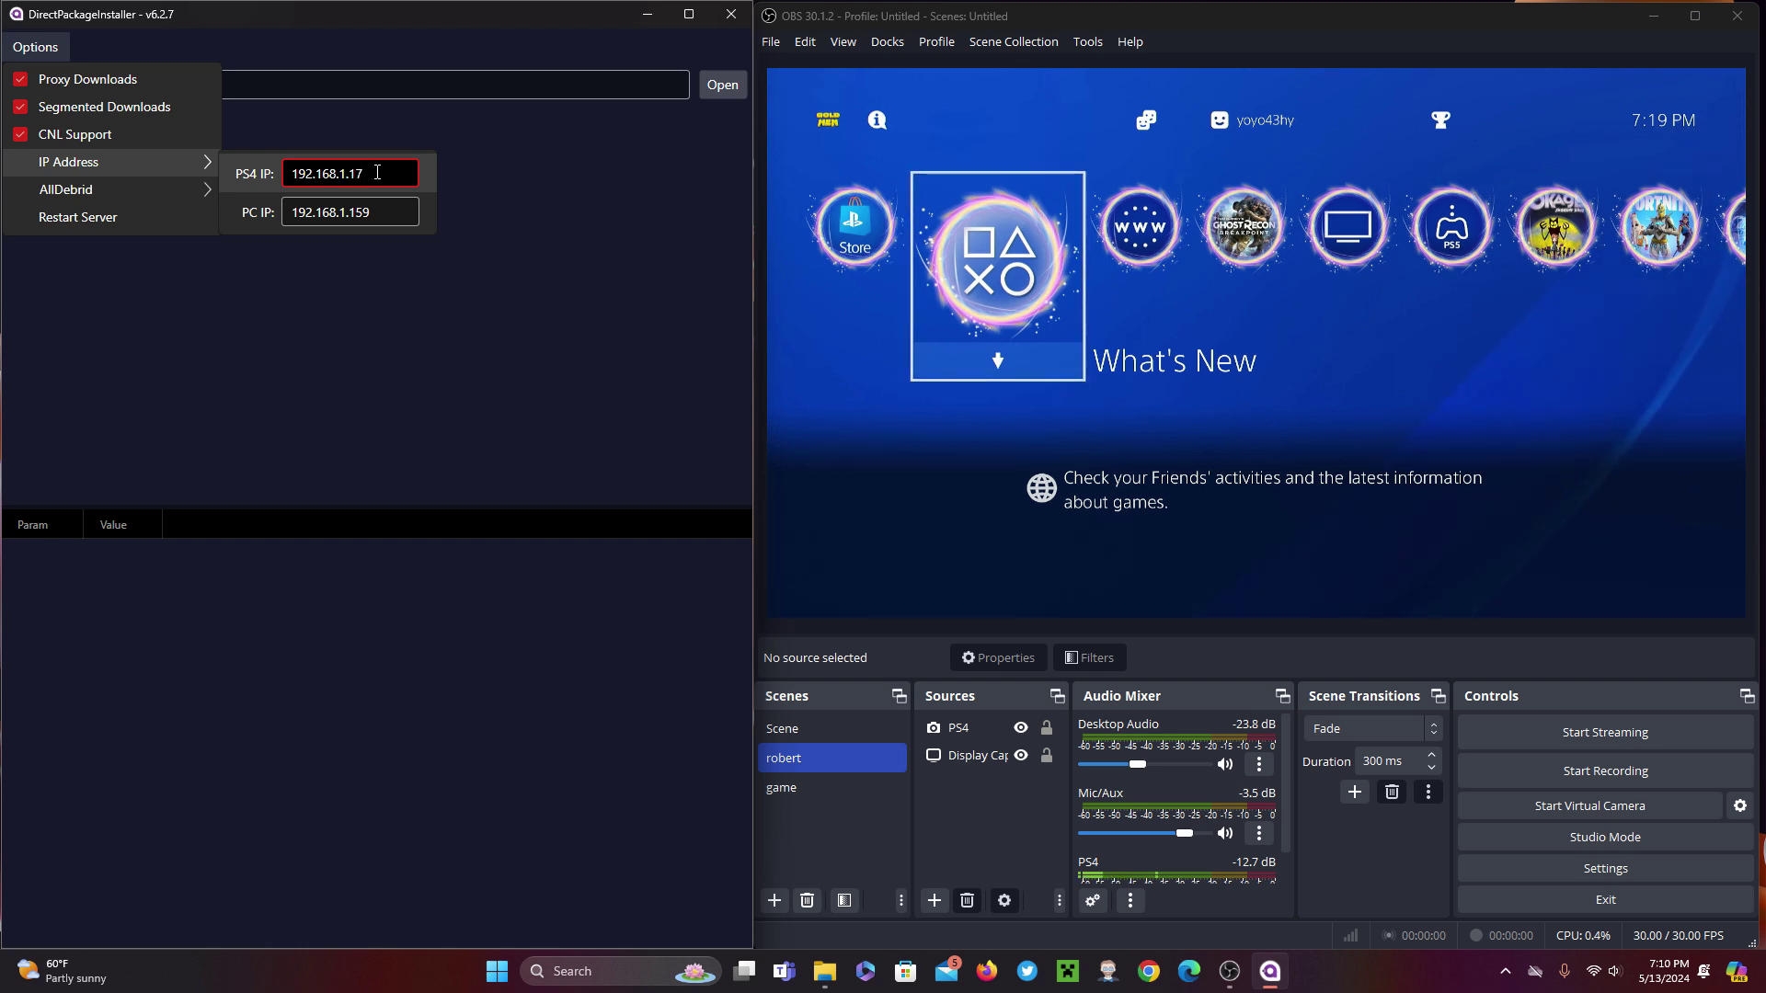
left_click(356, 131)
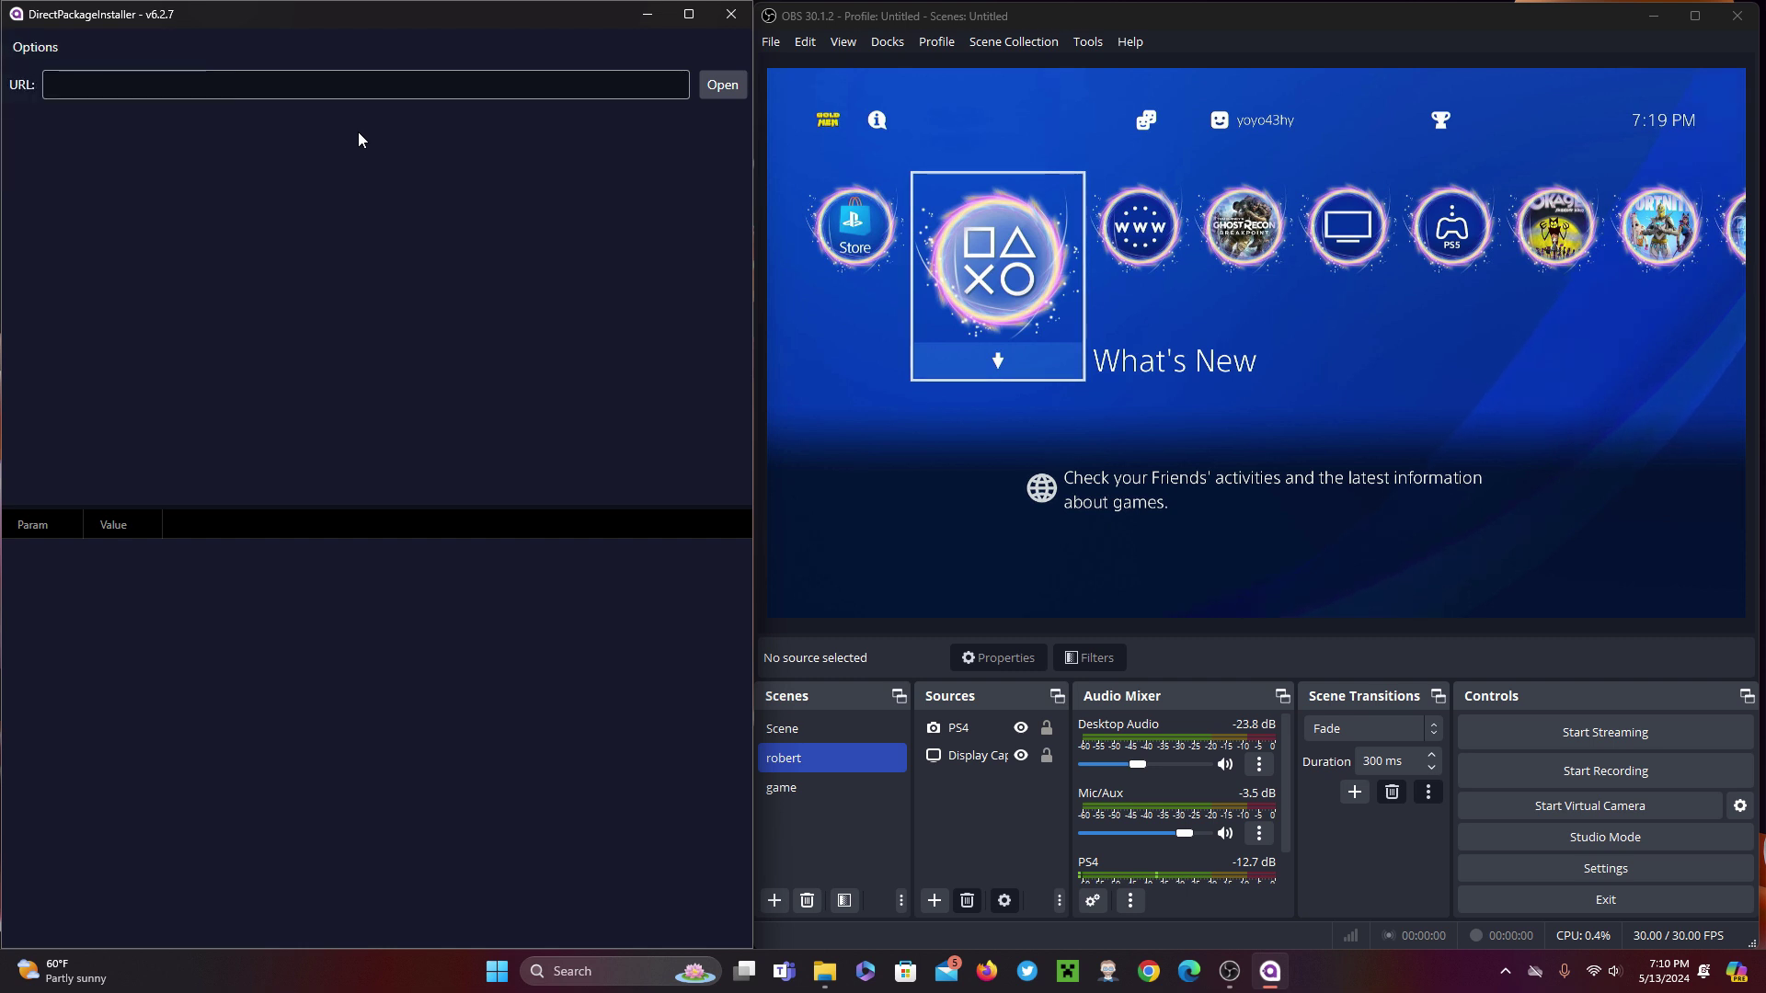
left_click(35, 50)
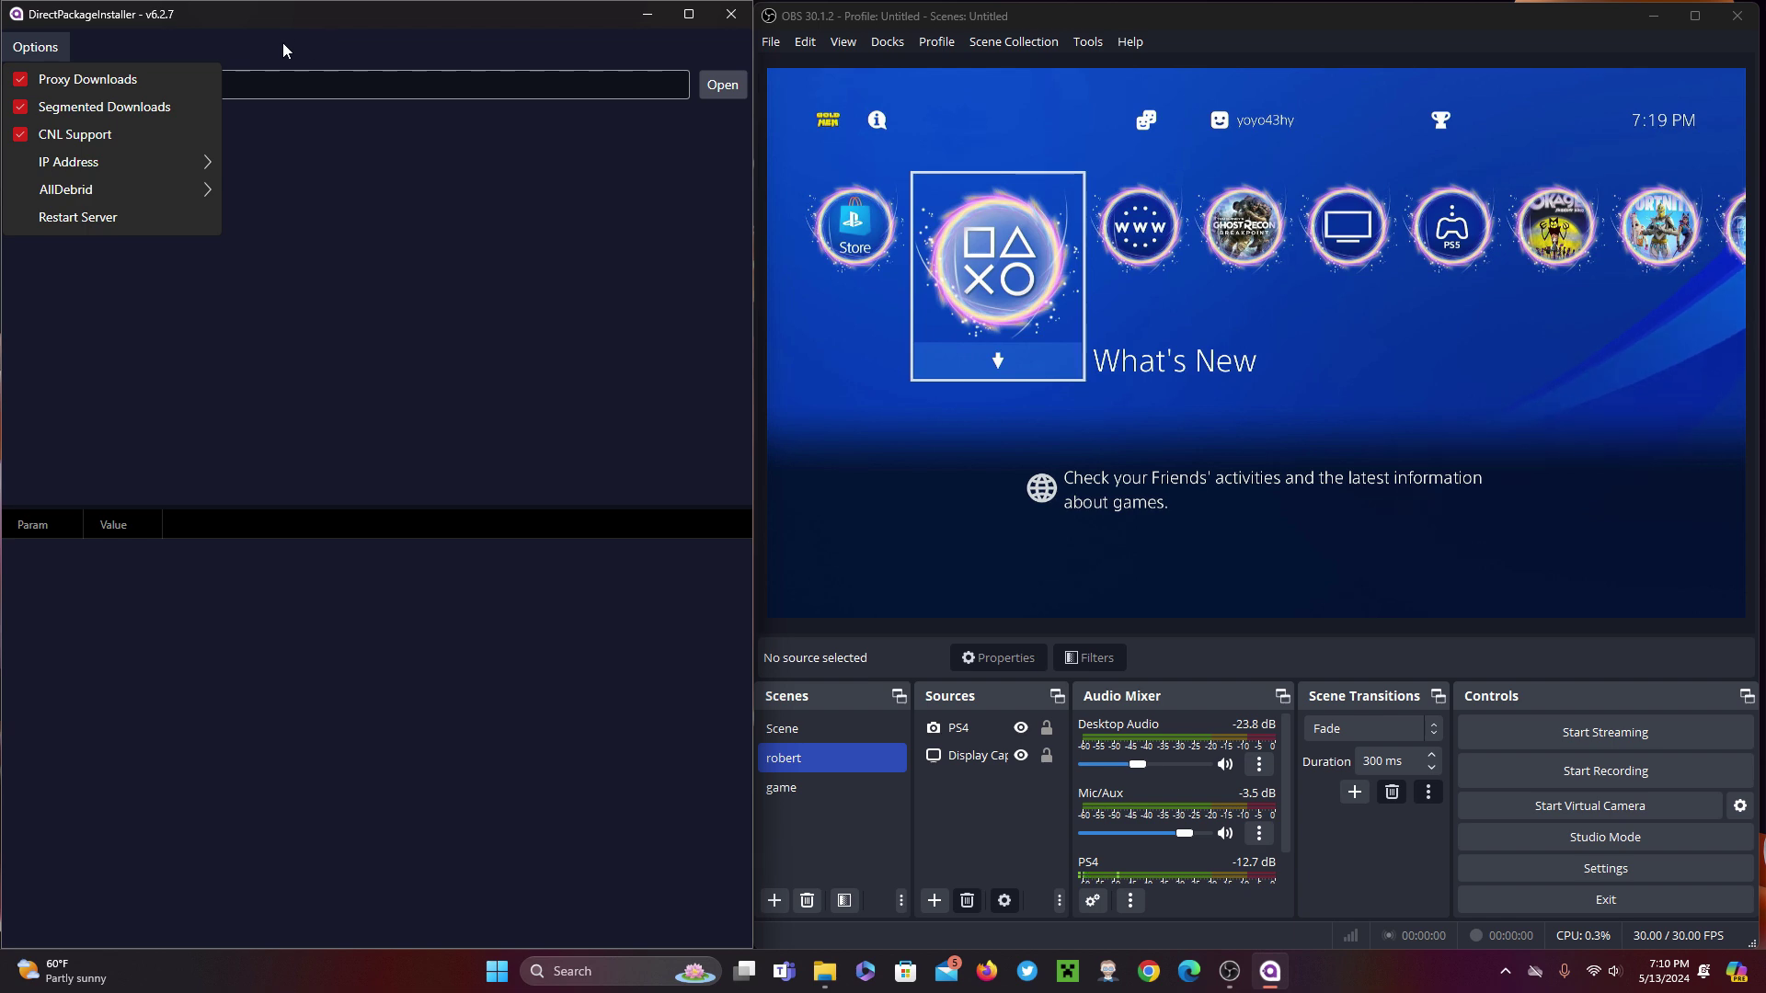
left_click(53, 46)
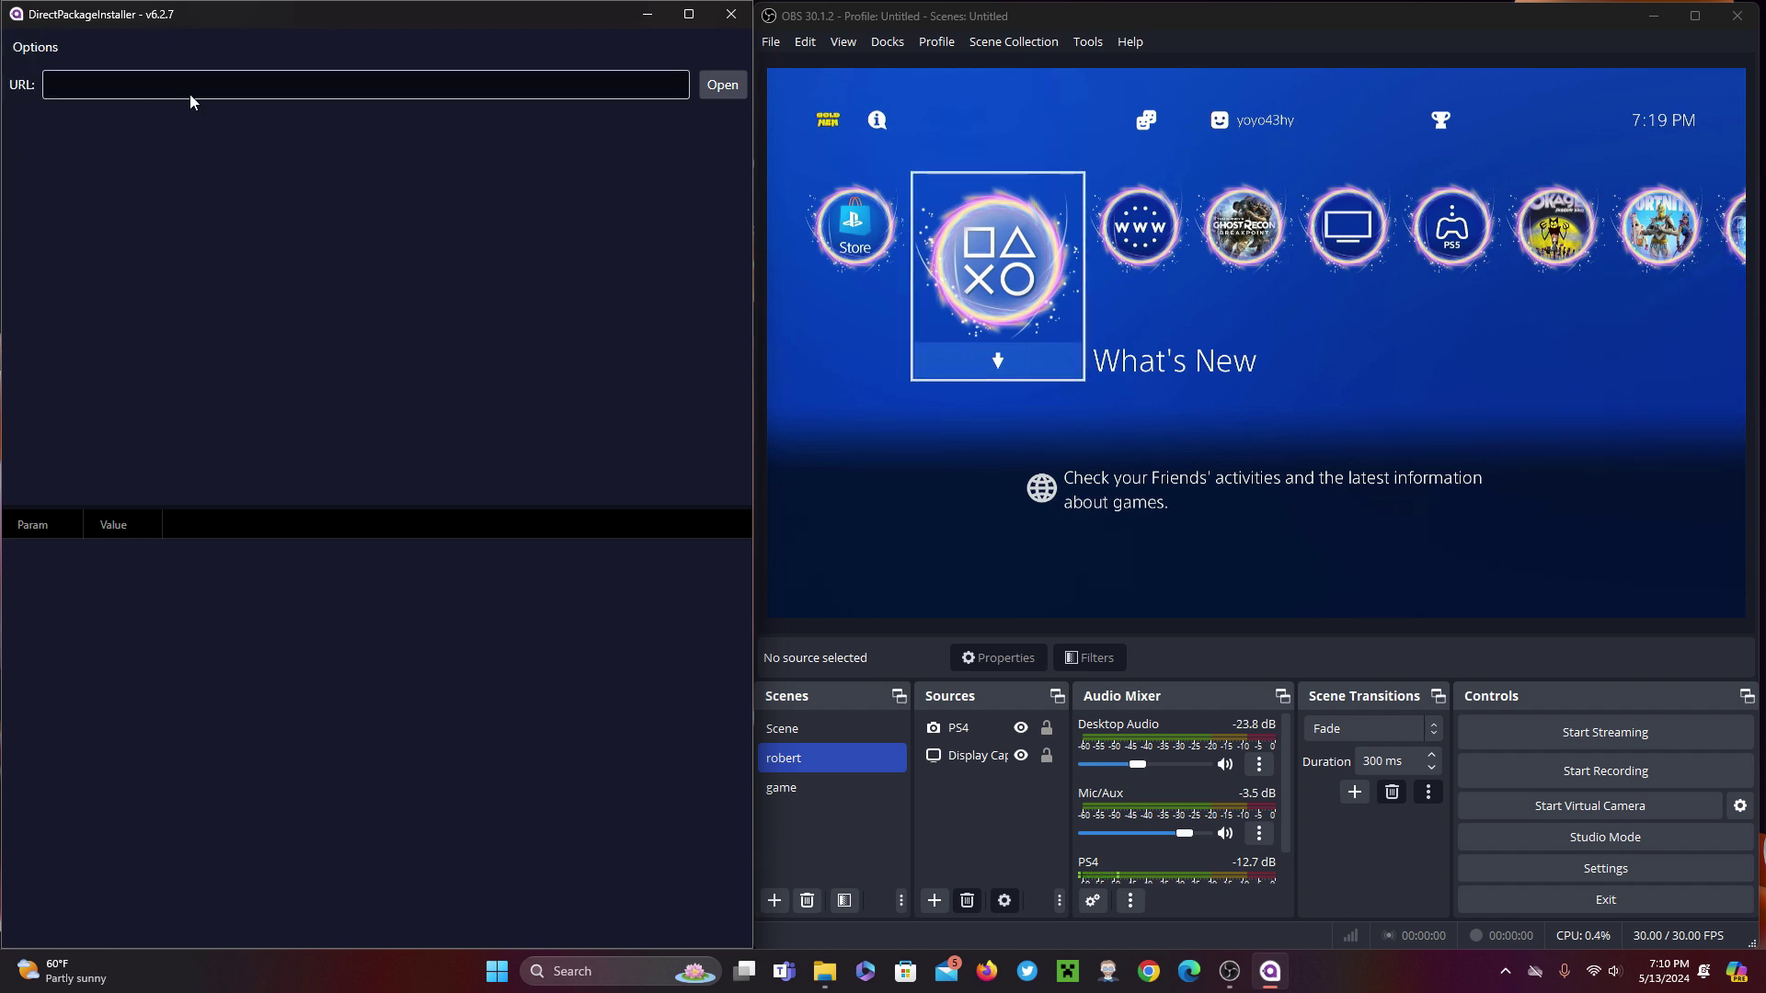
Load [SPSX]-Retromania.Wrestling-CUSA28394-EUR-Game-PS4-TRIFECTA-CyB1K.pkg from the pkg folder into the installer
left_click(717, 86)
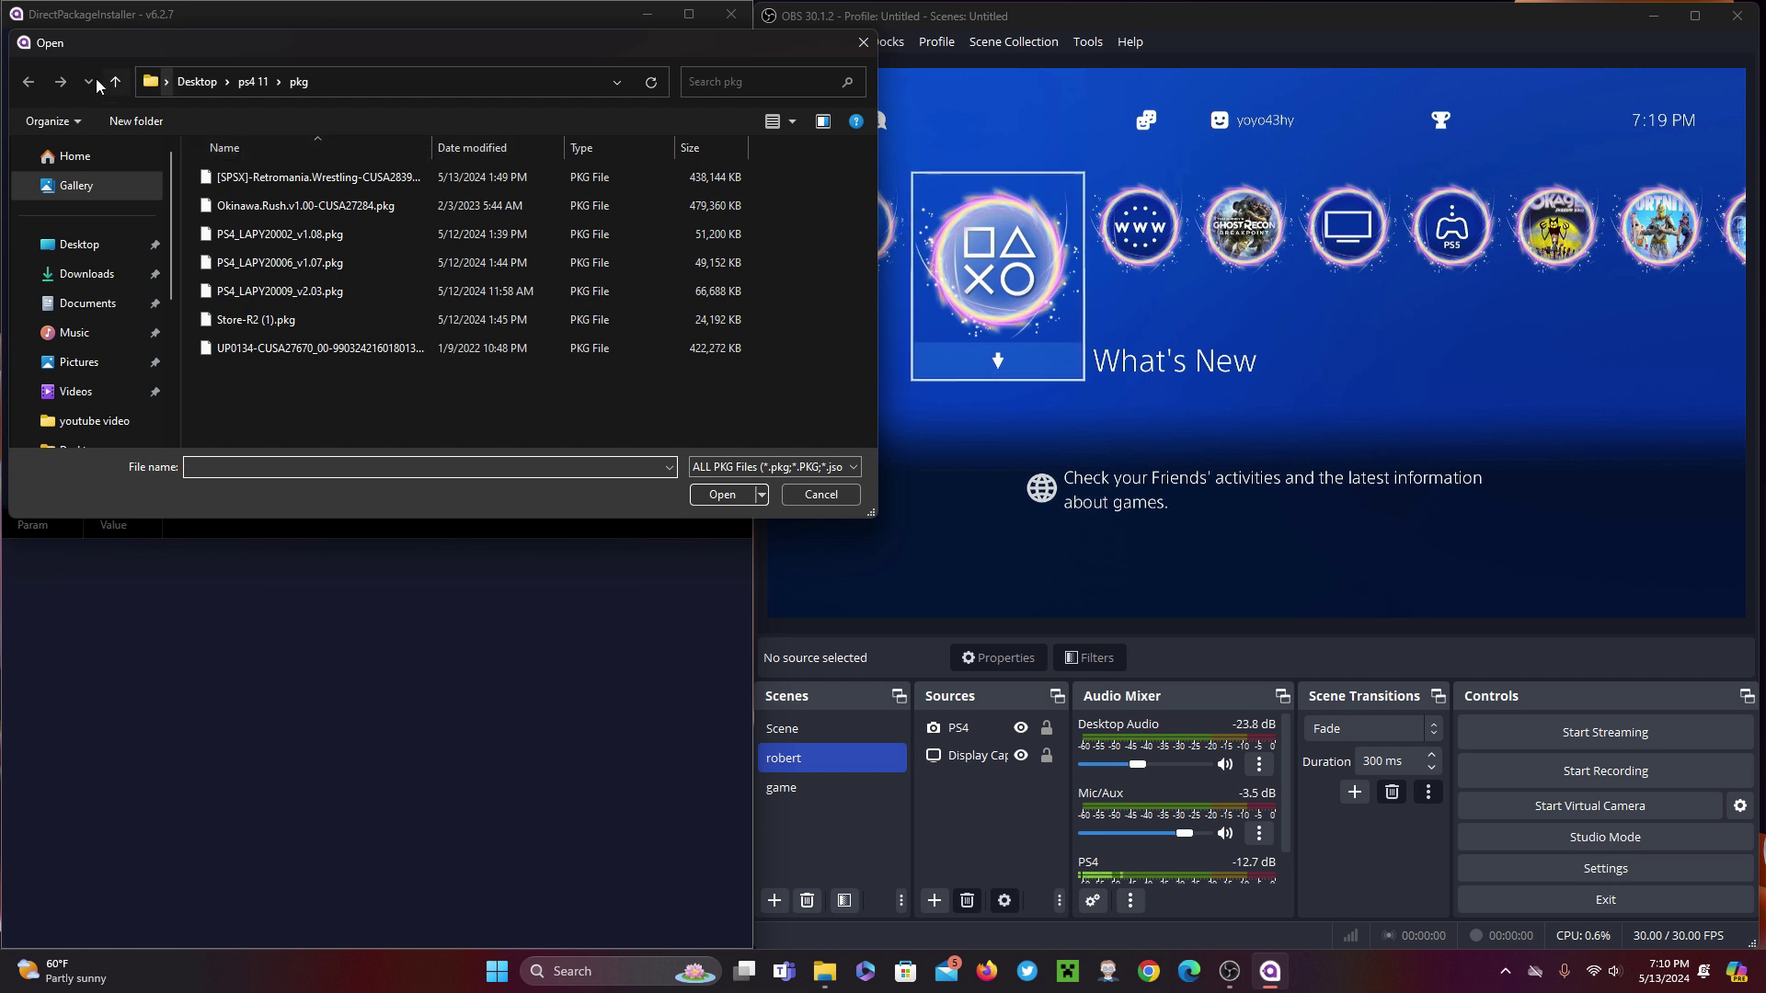
left_click(115, 81)
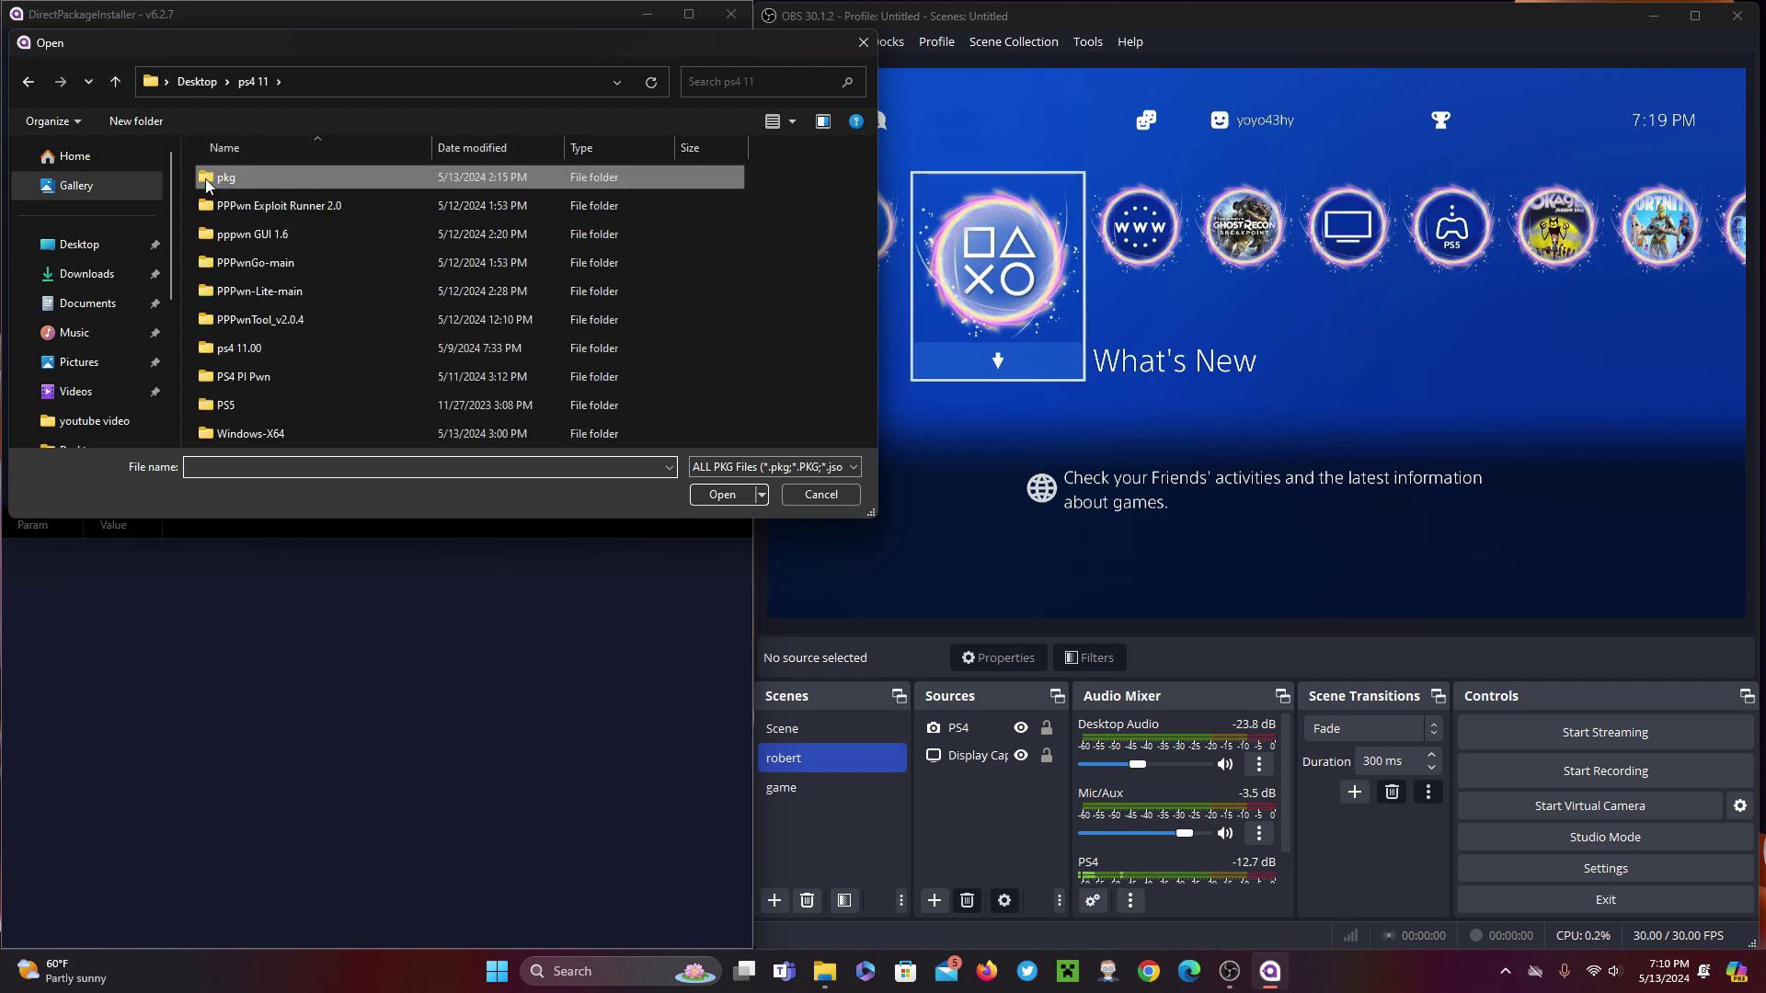
double_click(235, 178)
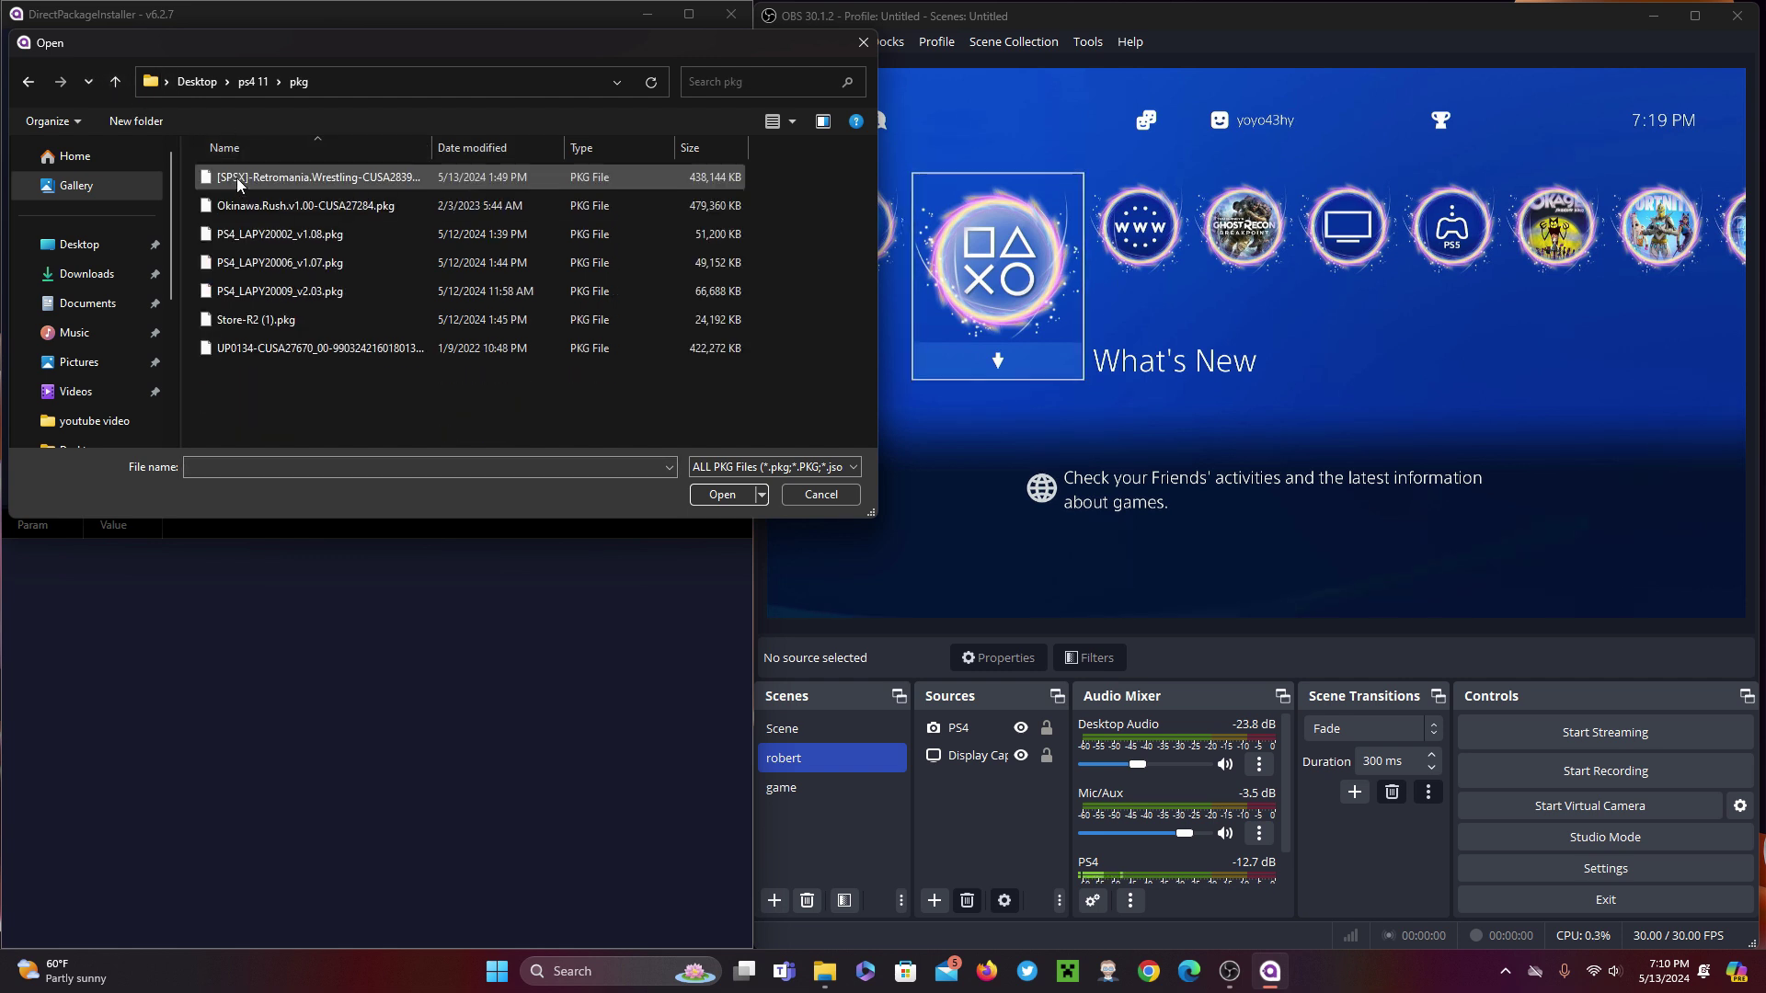
left_click(320, 179)
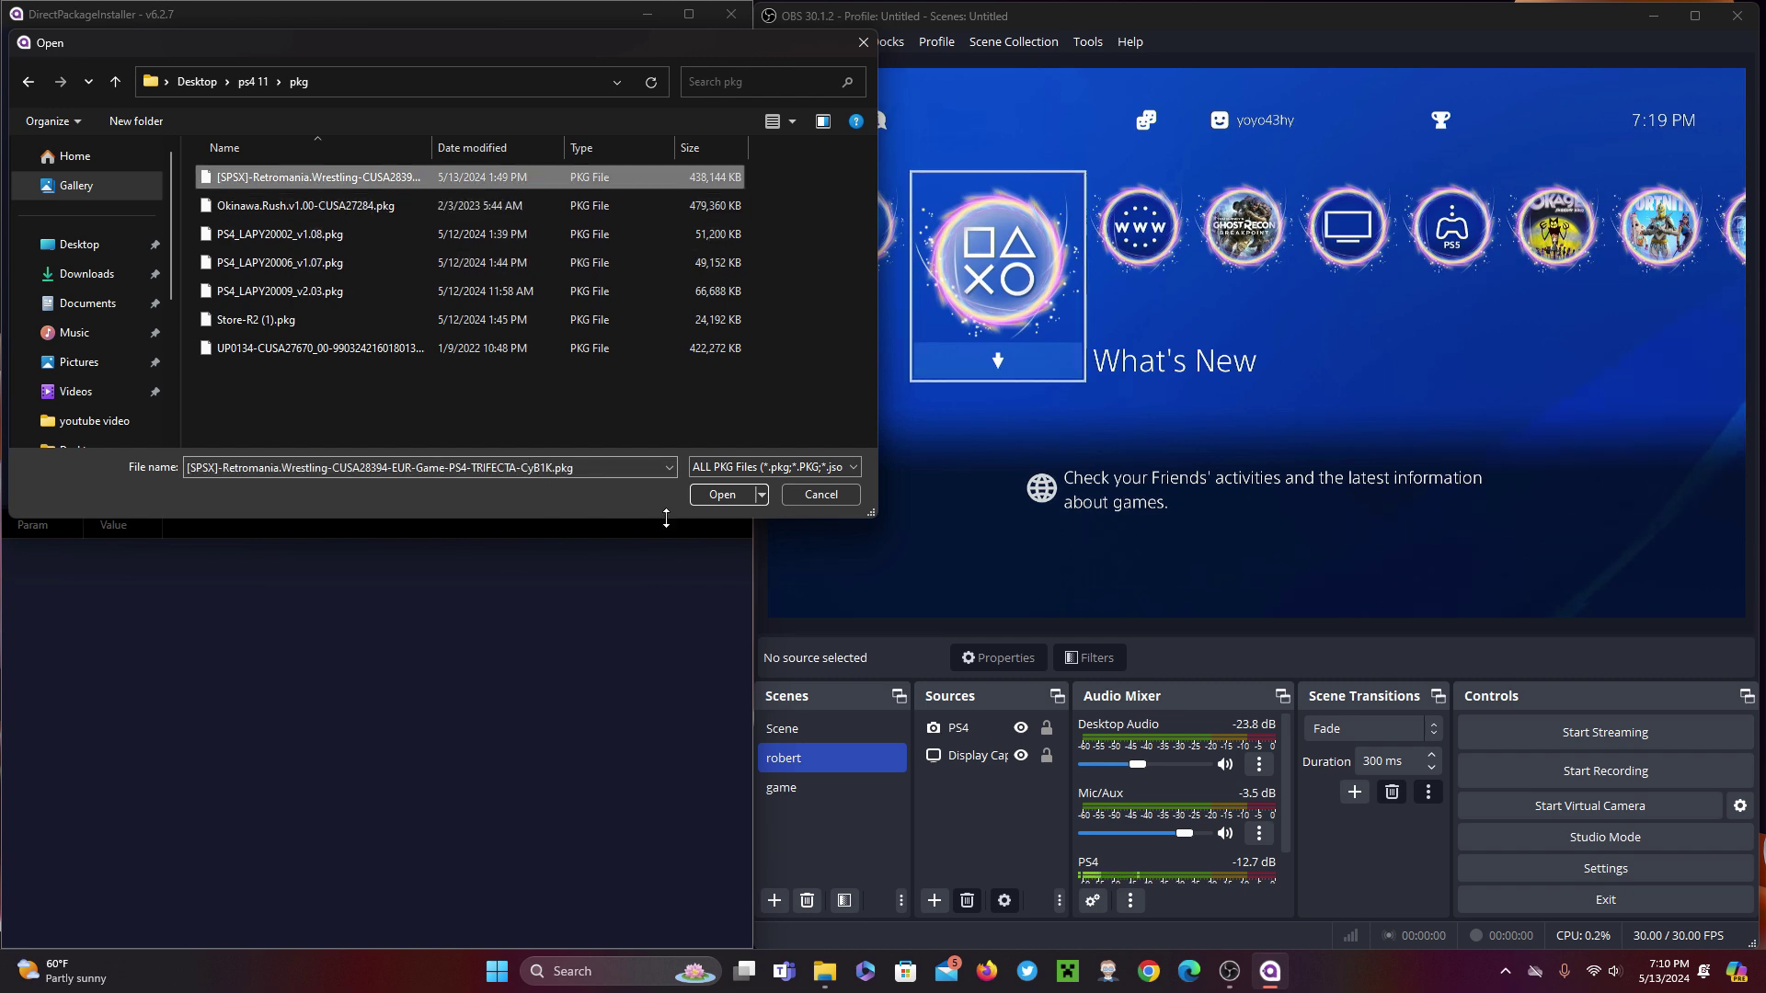
left_click(723, 495)
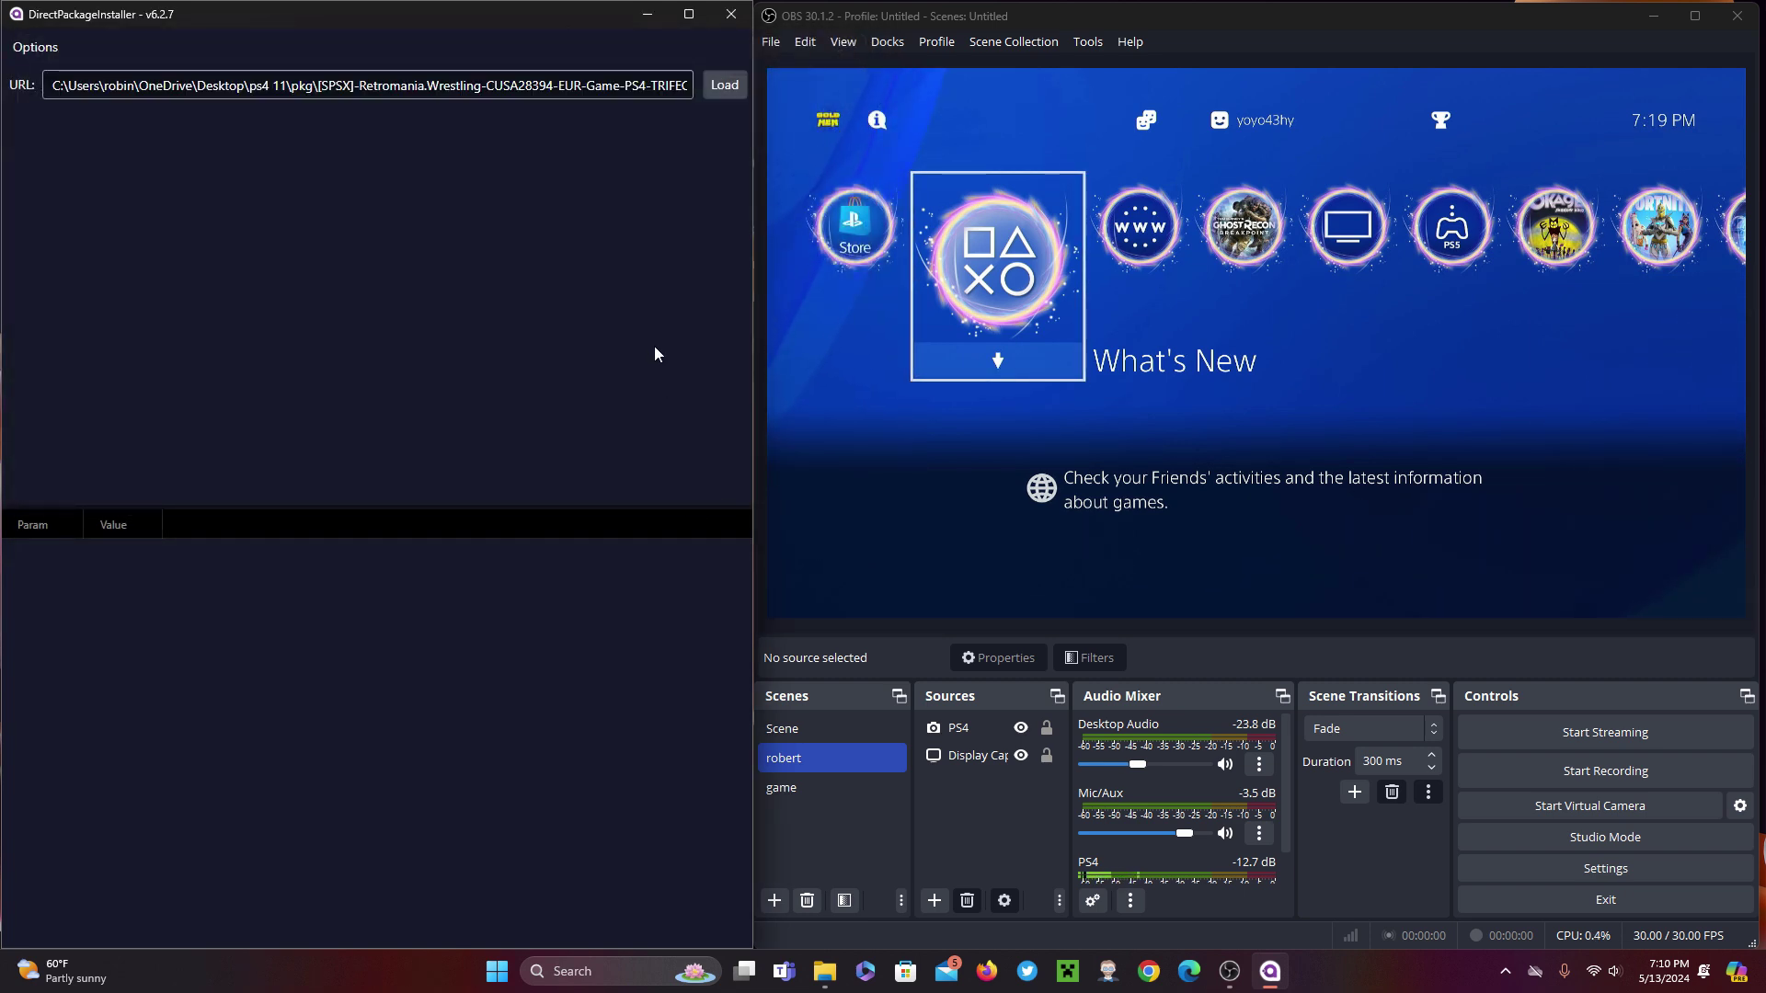
left_click(718, 86)
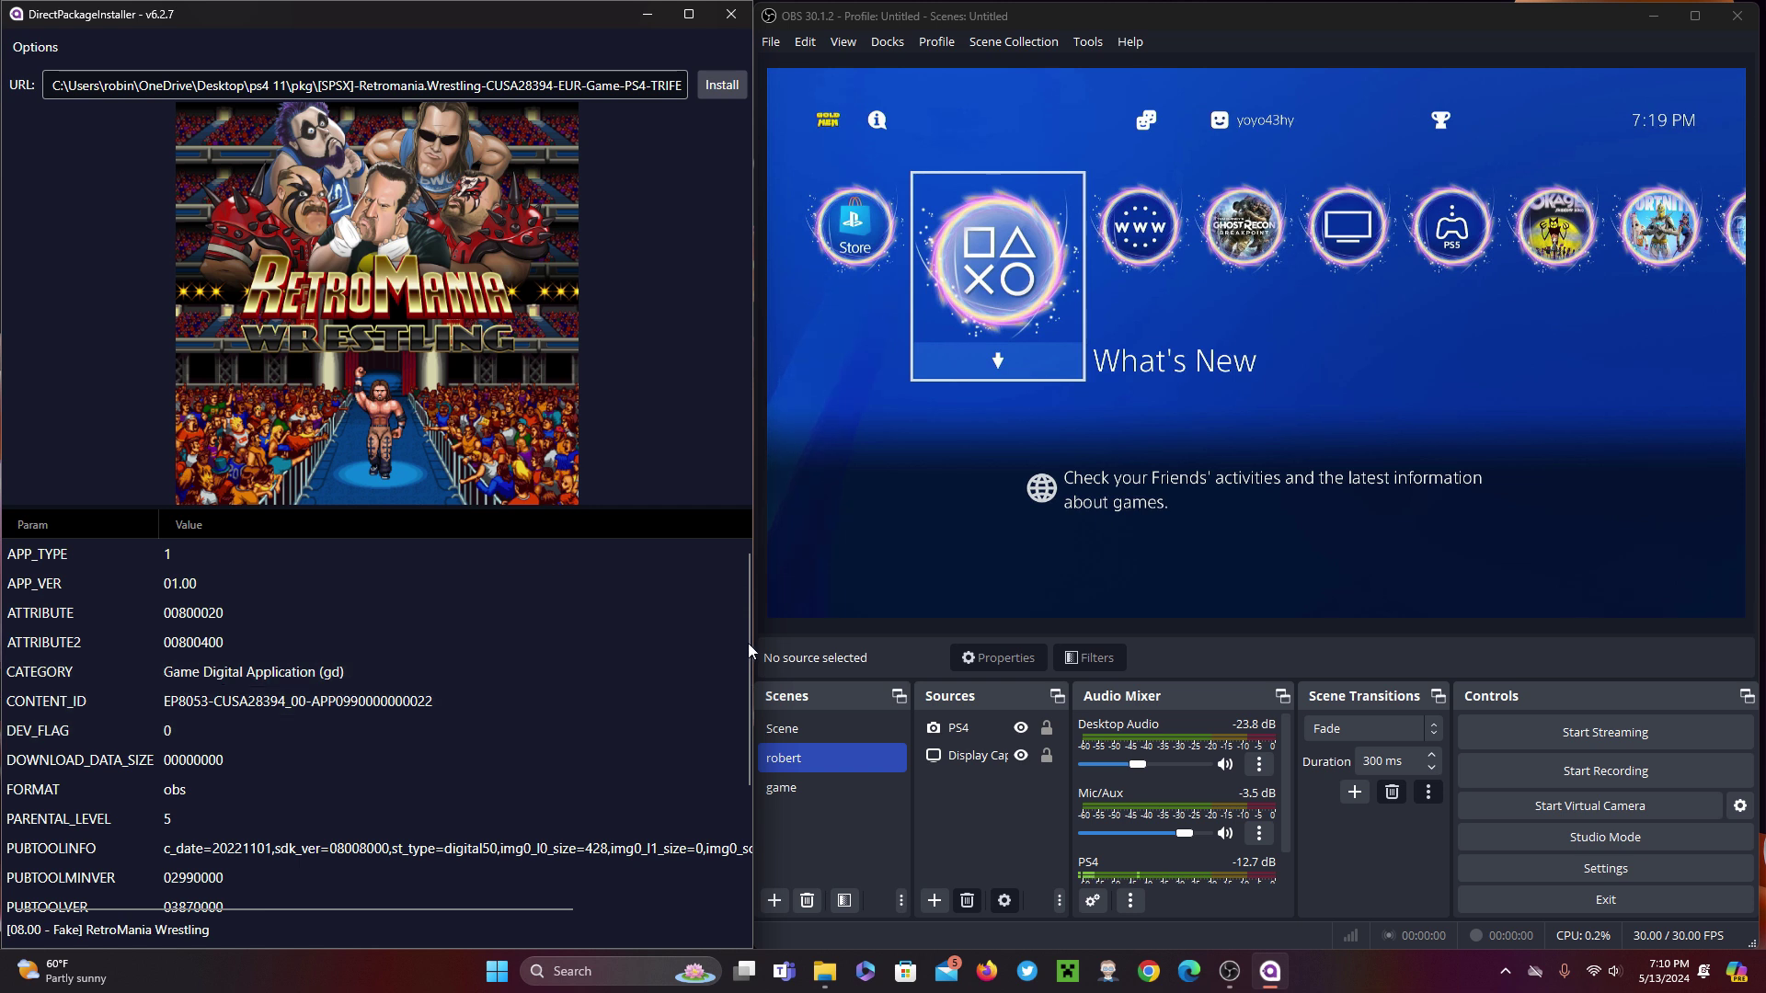
Check the RetroMania Wrestling package's parameters and install it on the PS4, resending it after the first attempt
left_click_drag(748, 642, 734, 745)
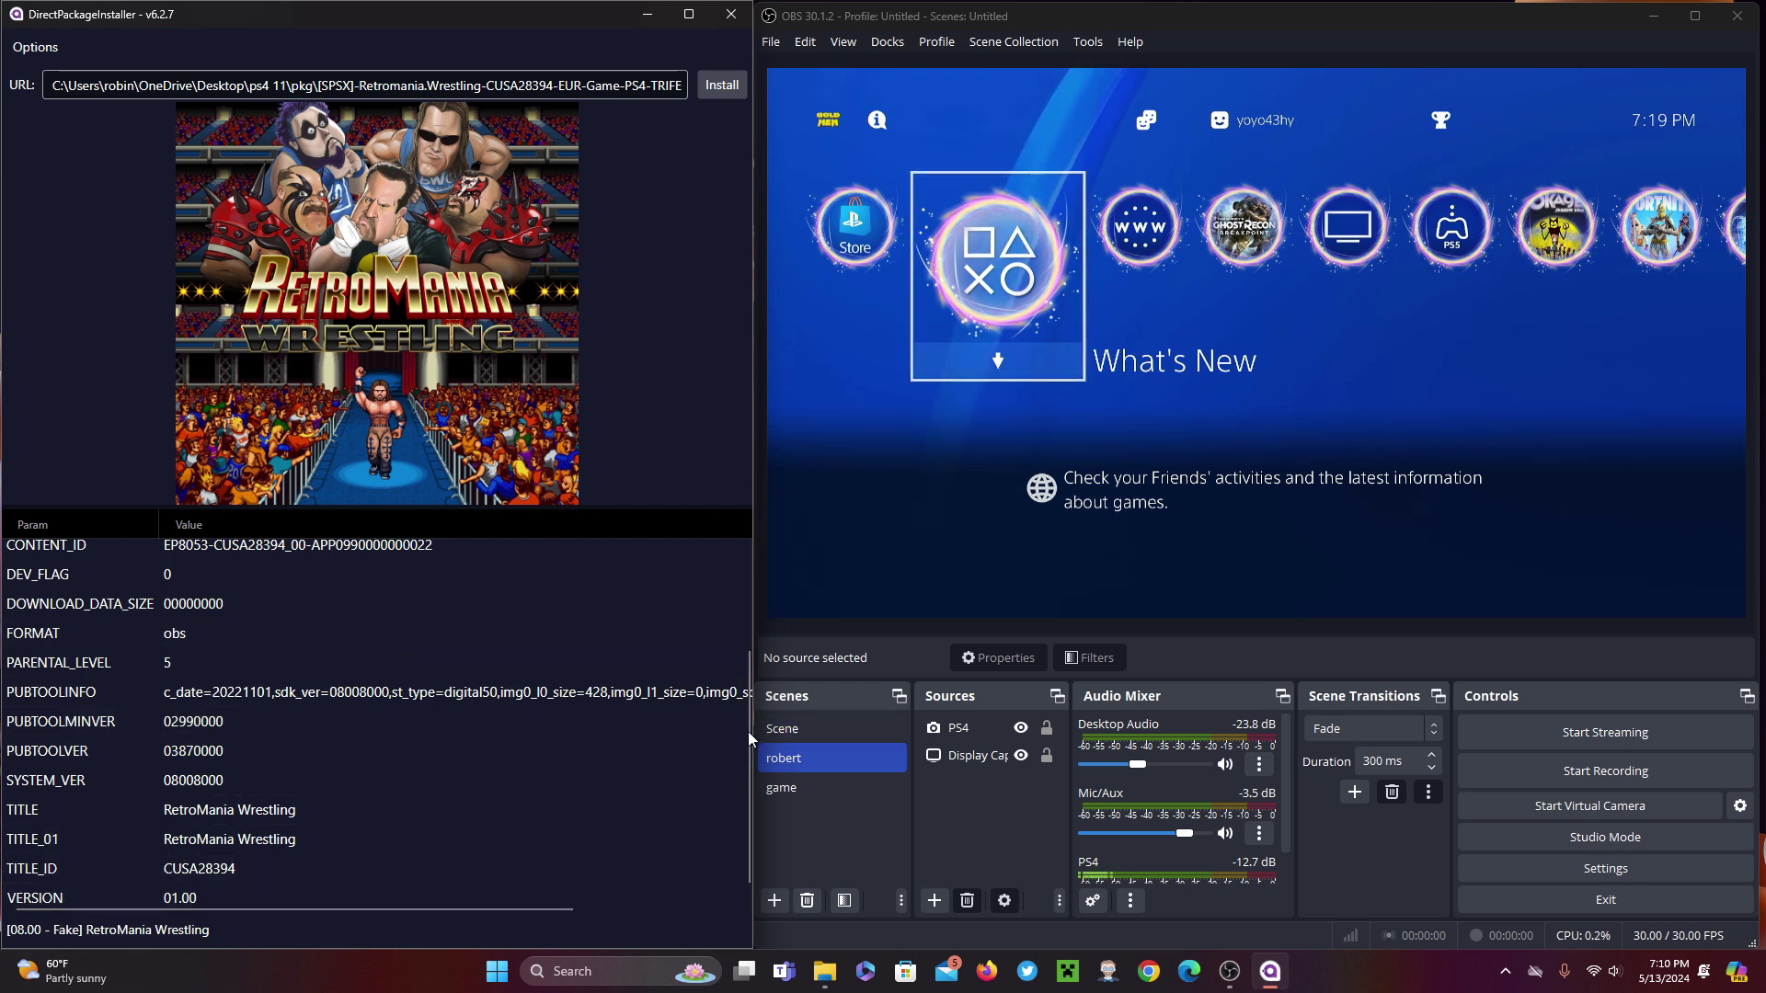
left_click_drag(747, 730, 747, 601)
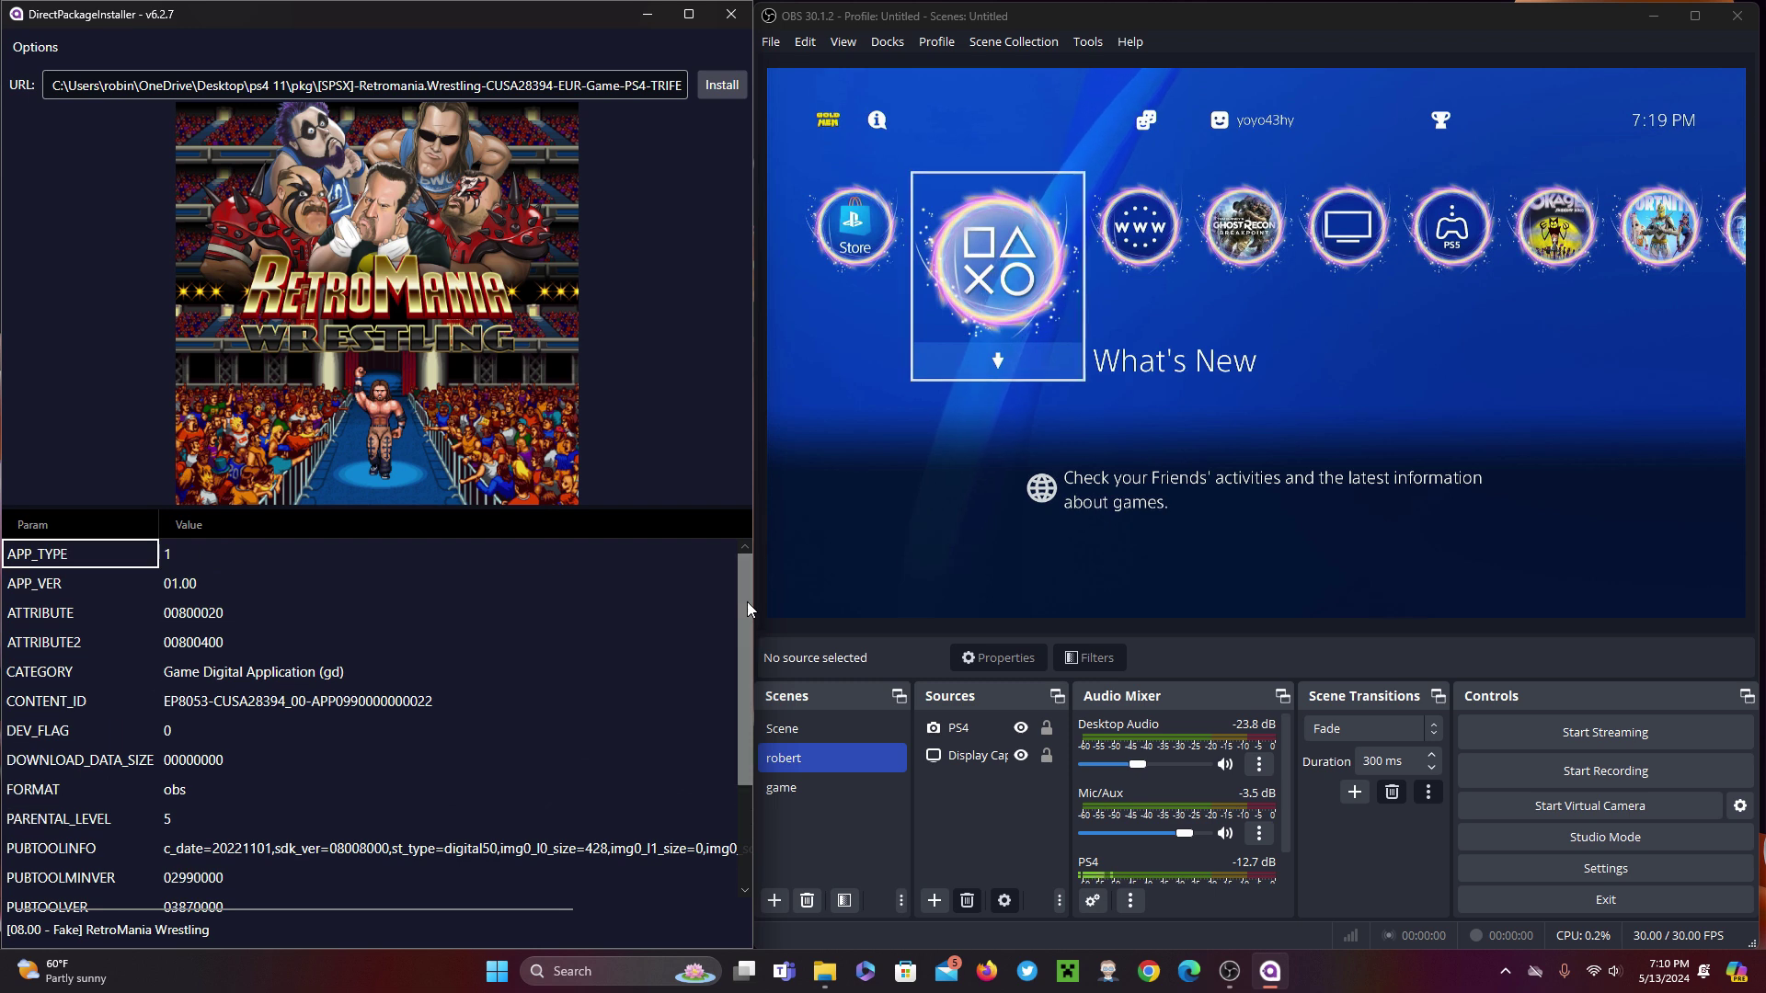
left_click(722, 85)
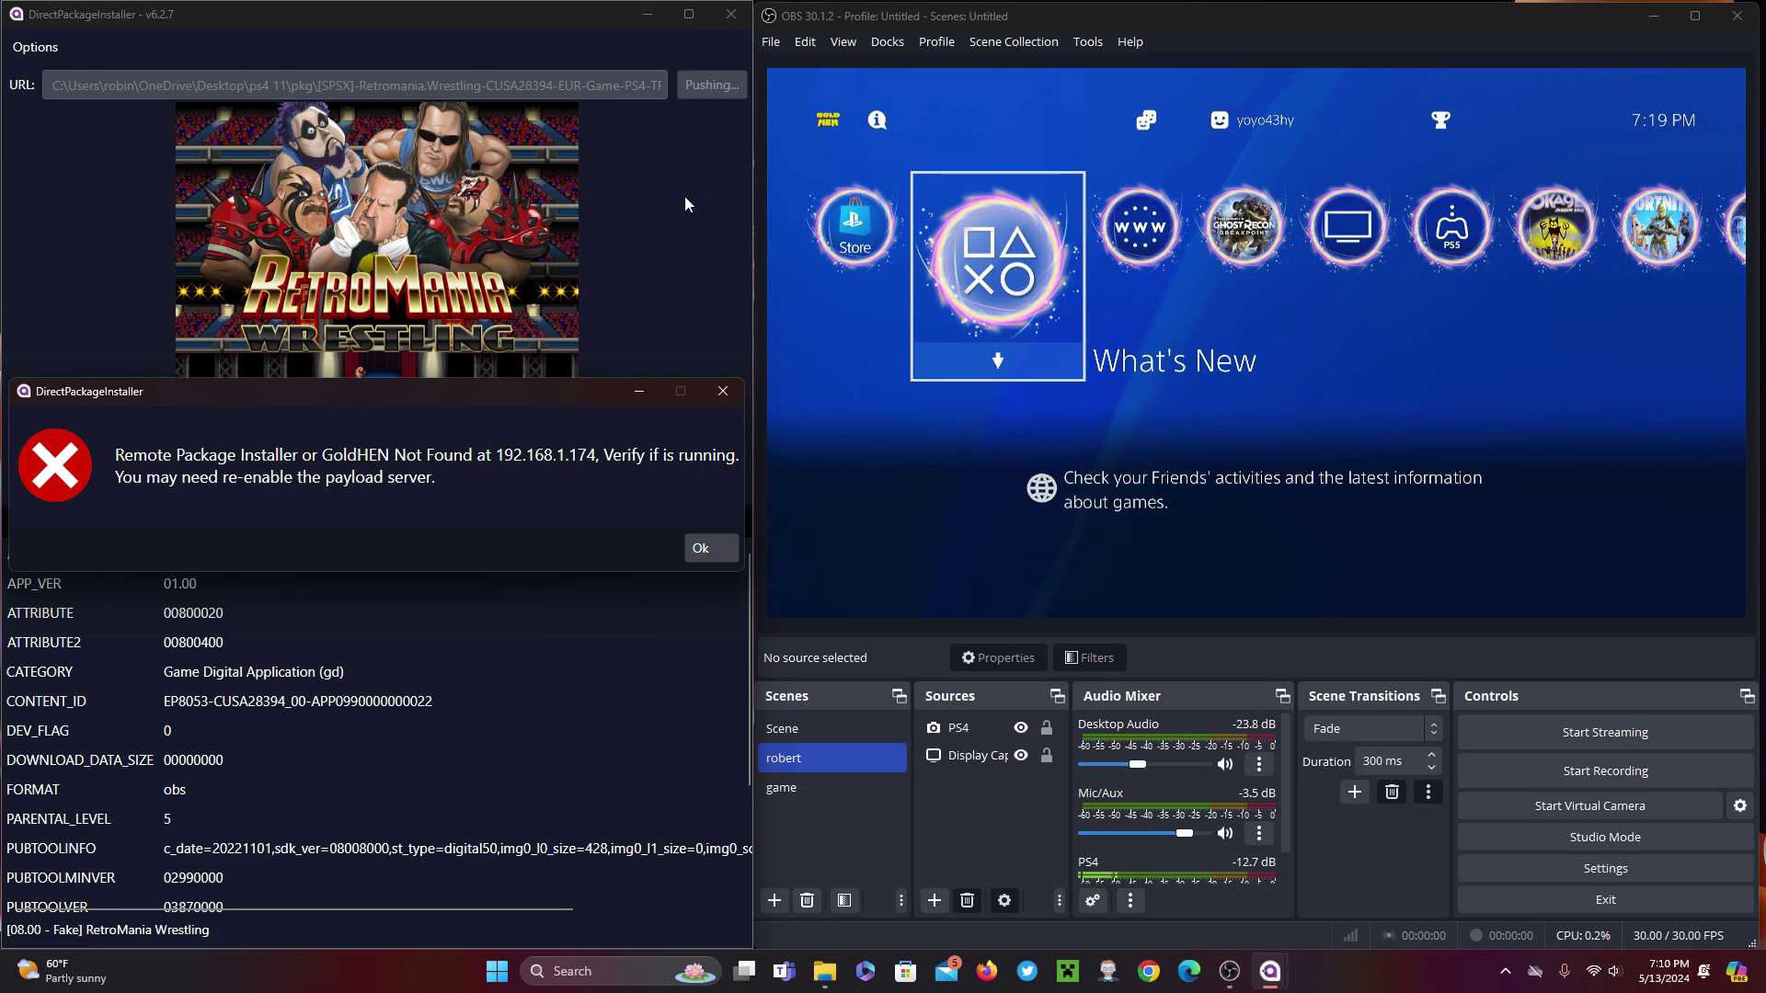
left_click(721, 396)
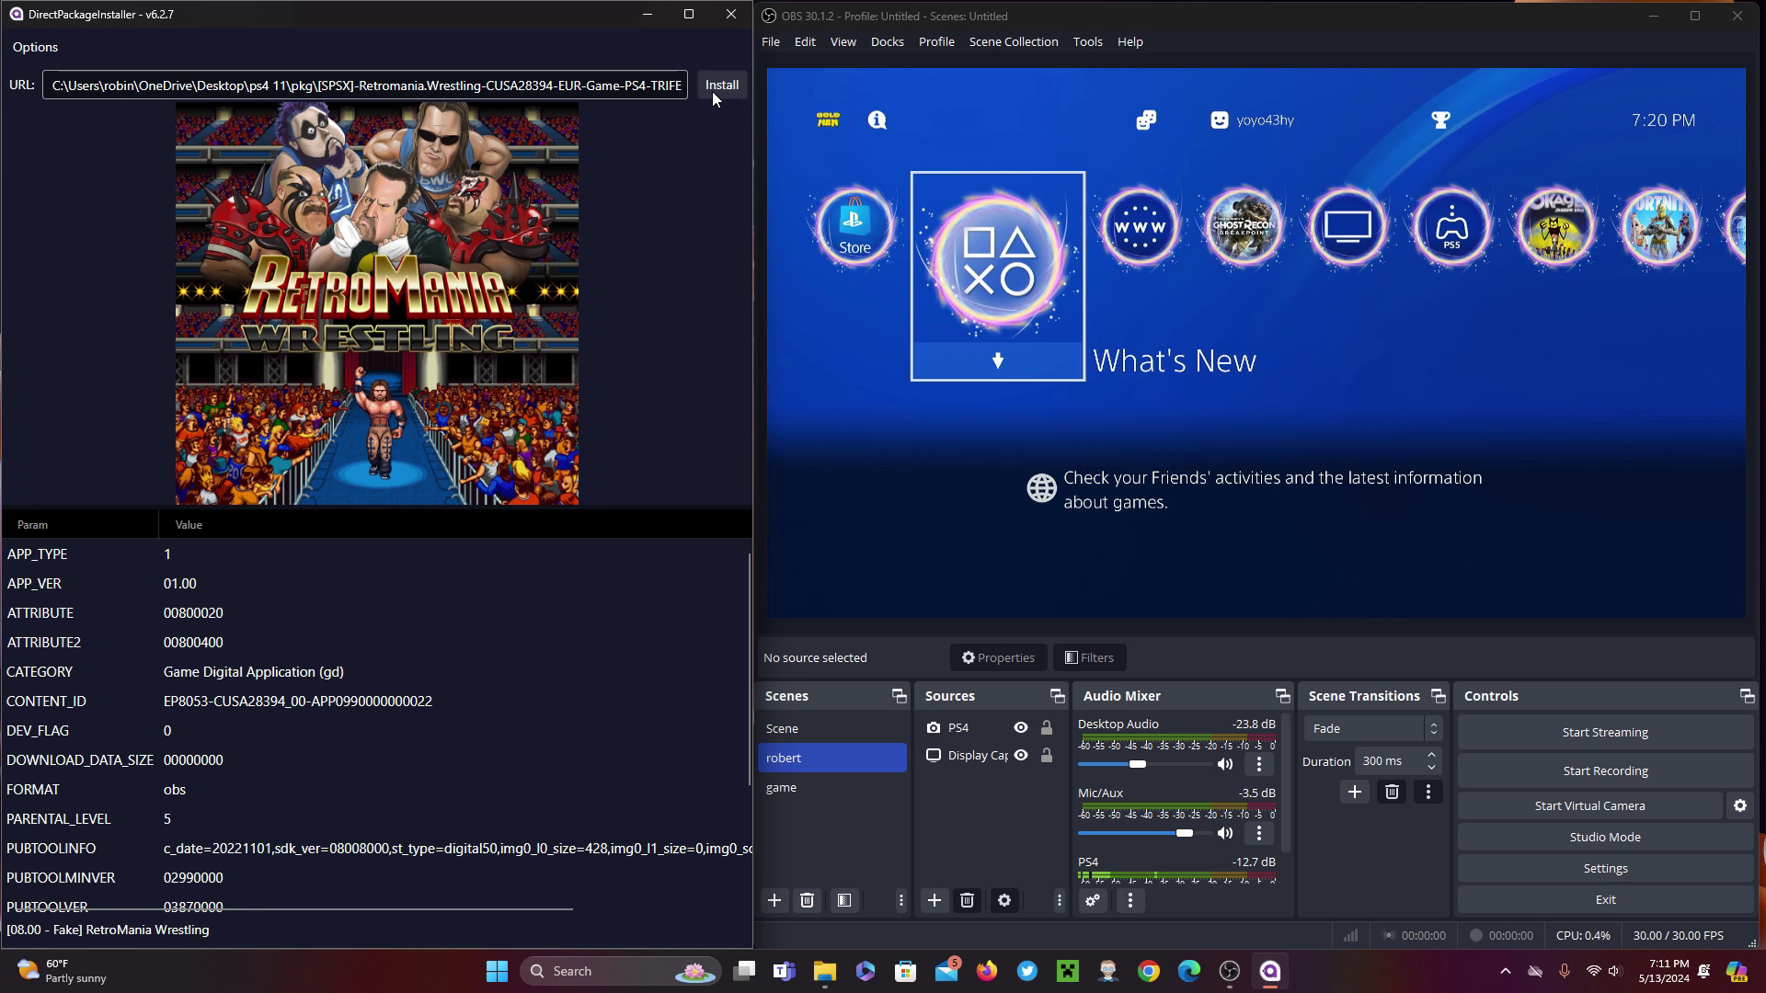
left_click(719, 87)
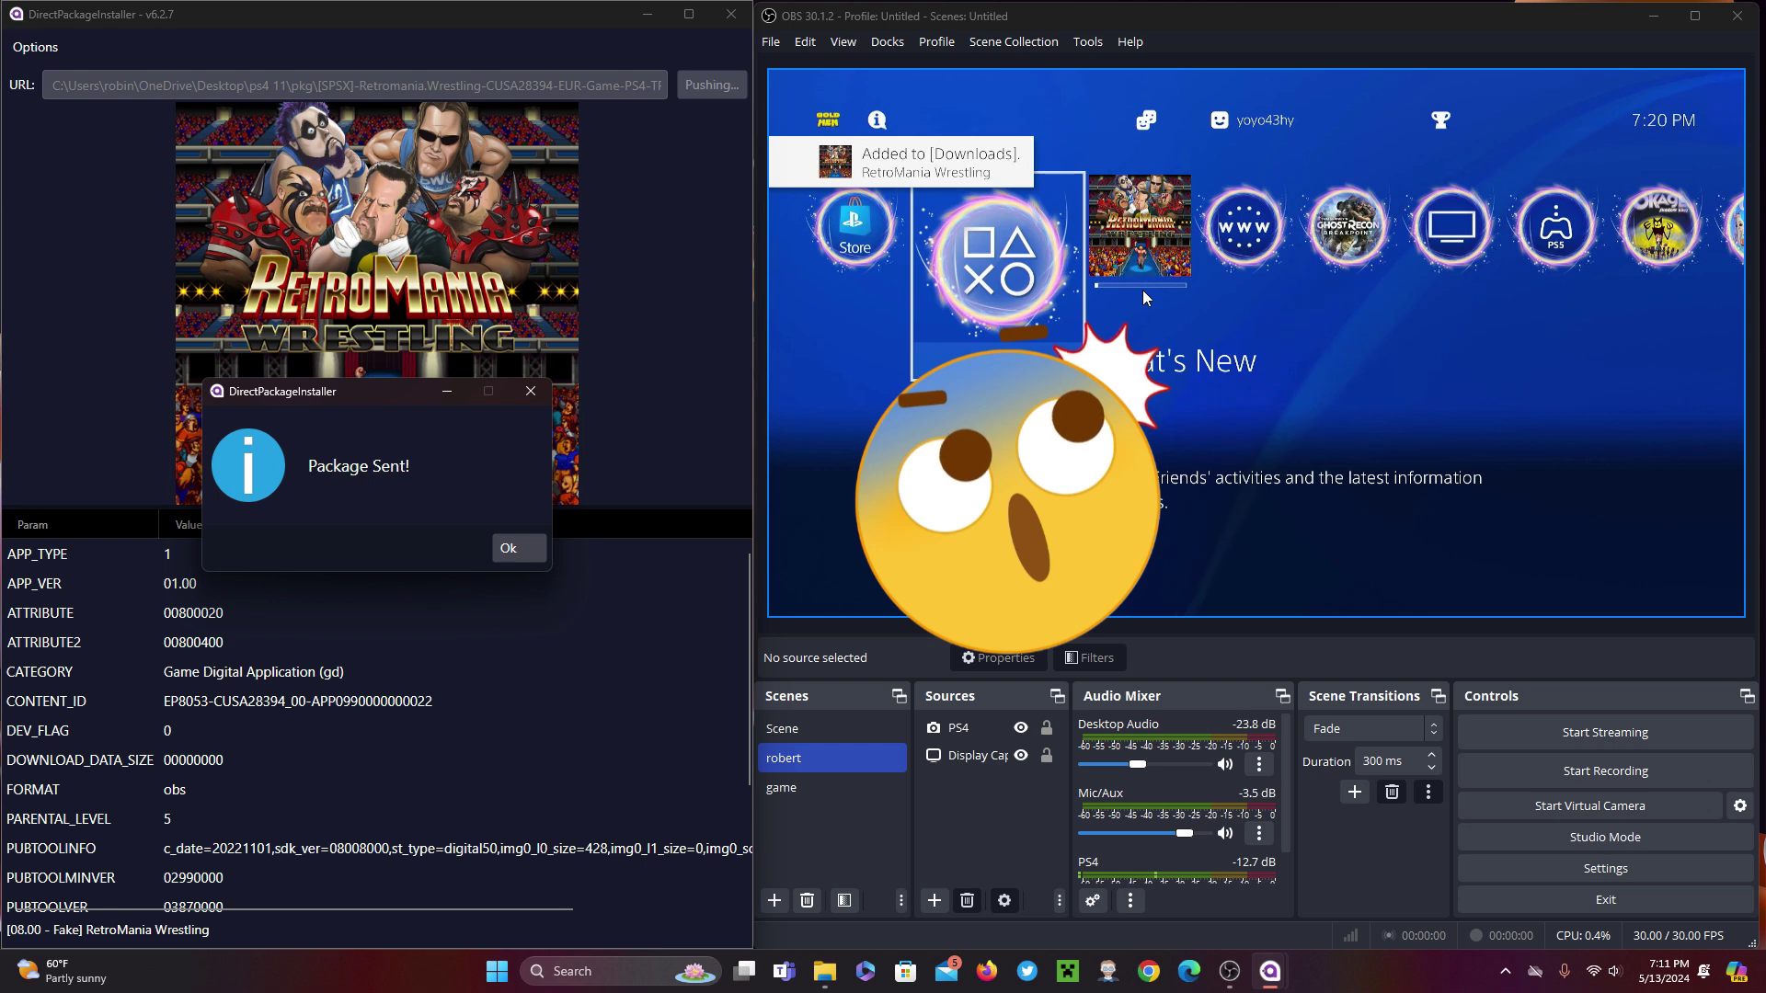
left_click(521, 548)
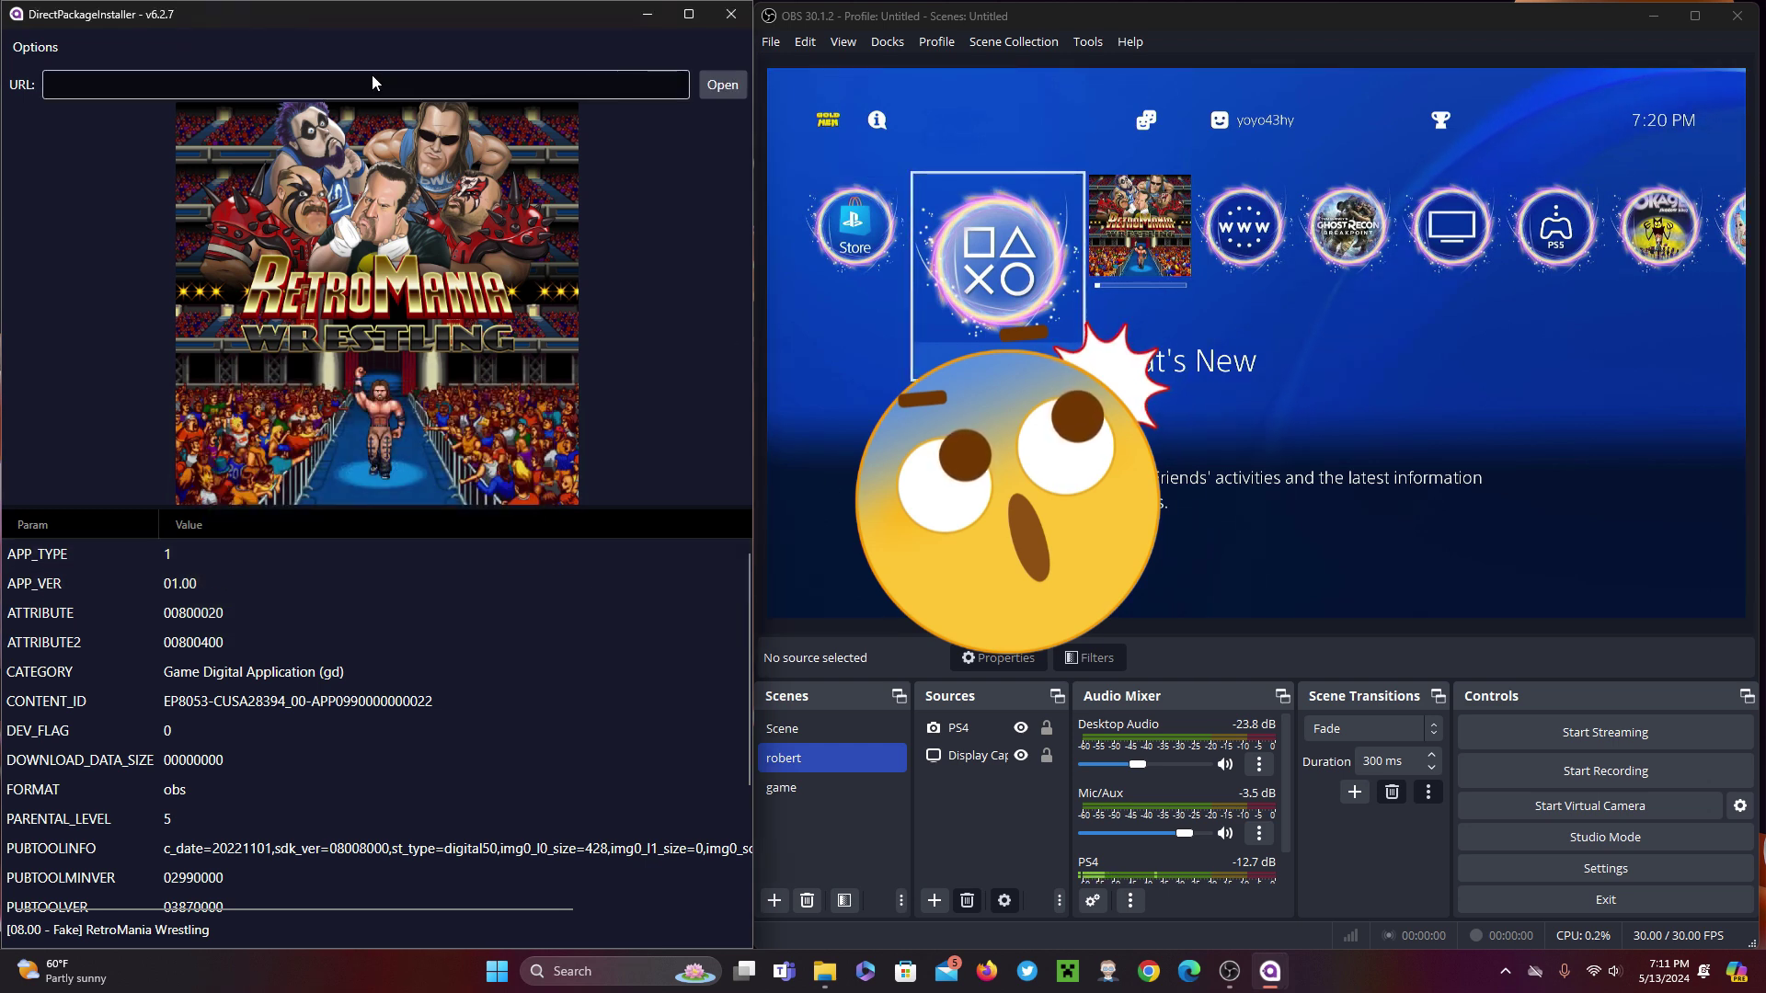
Load Okinawa.Rush.v1.00-CUSA27284.pkg from the pkg folder and look through its parameters
left_click(718, 87)
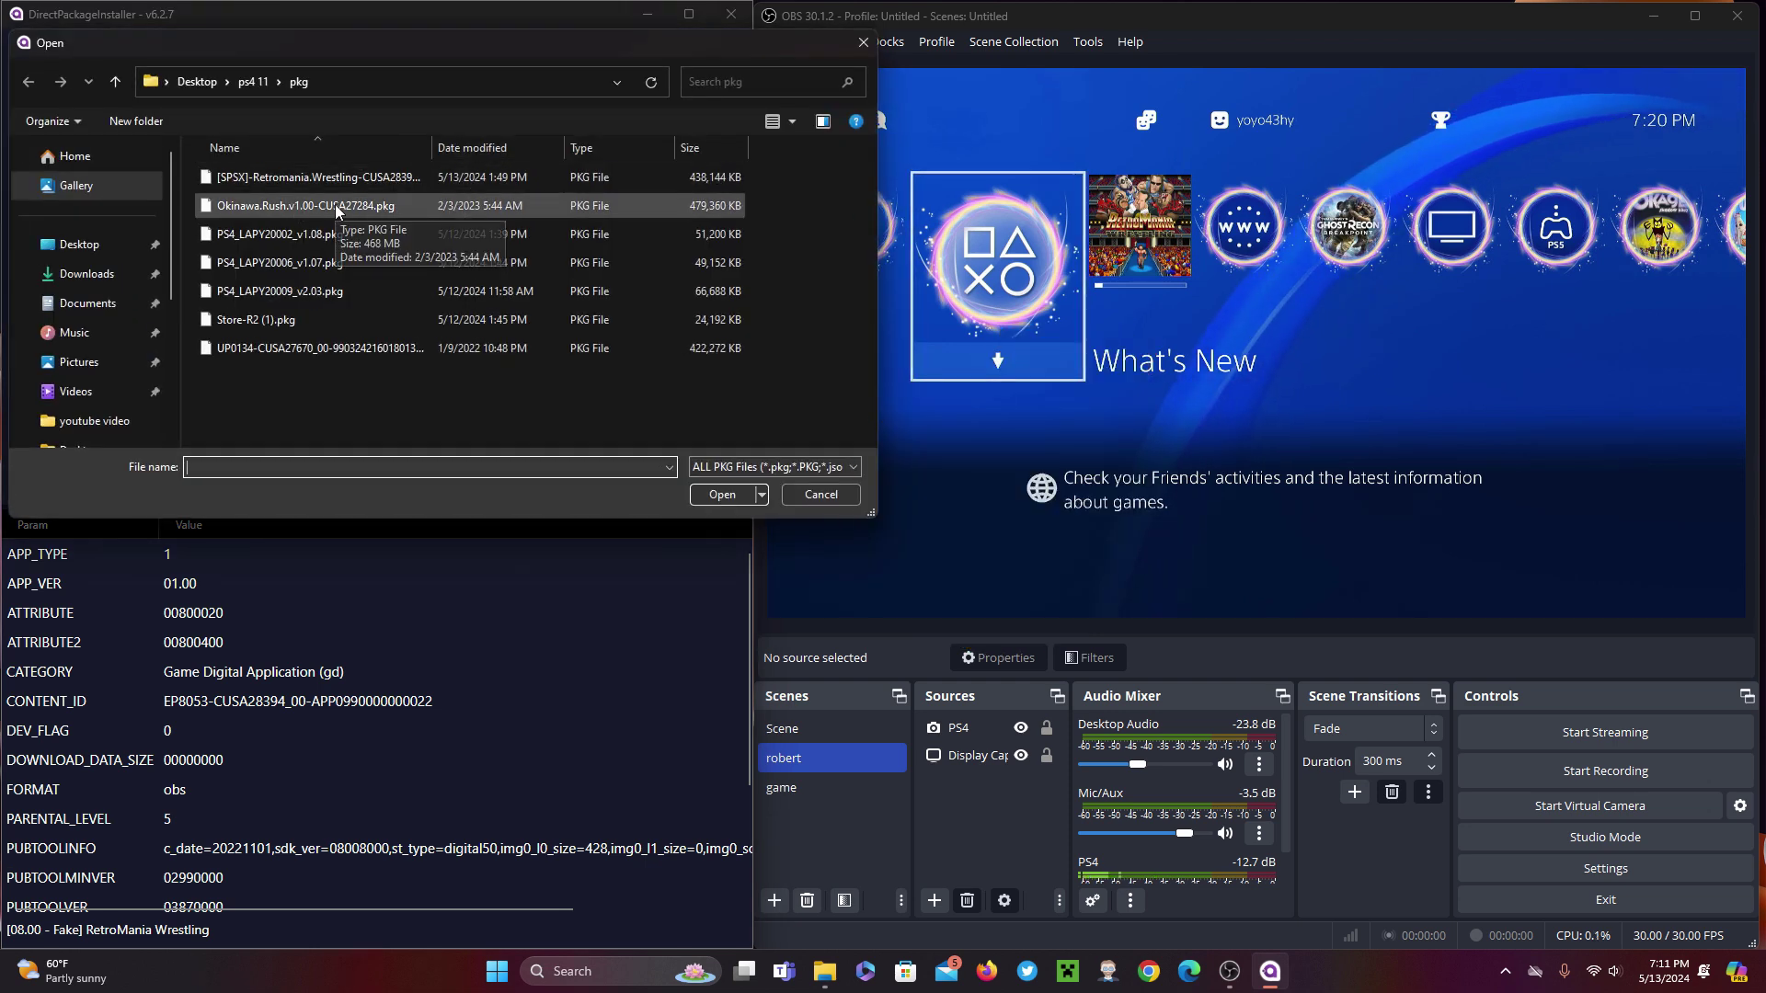
left_click(335, 204)
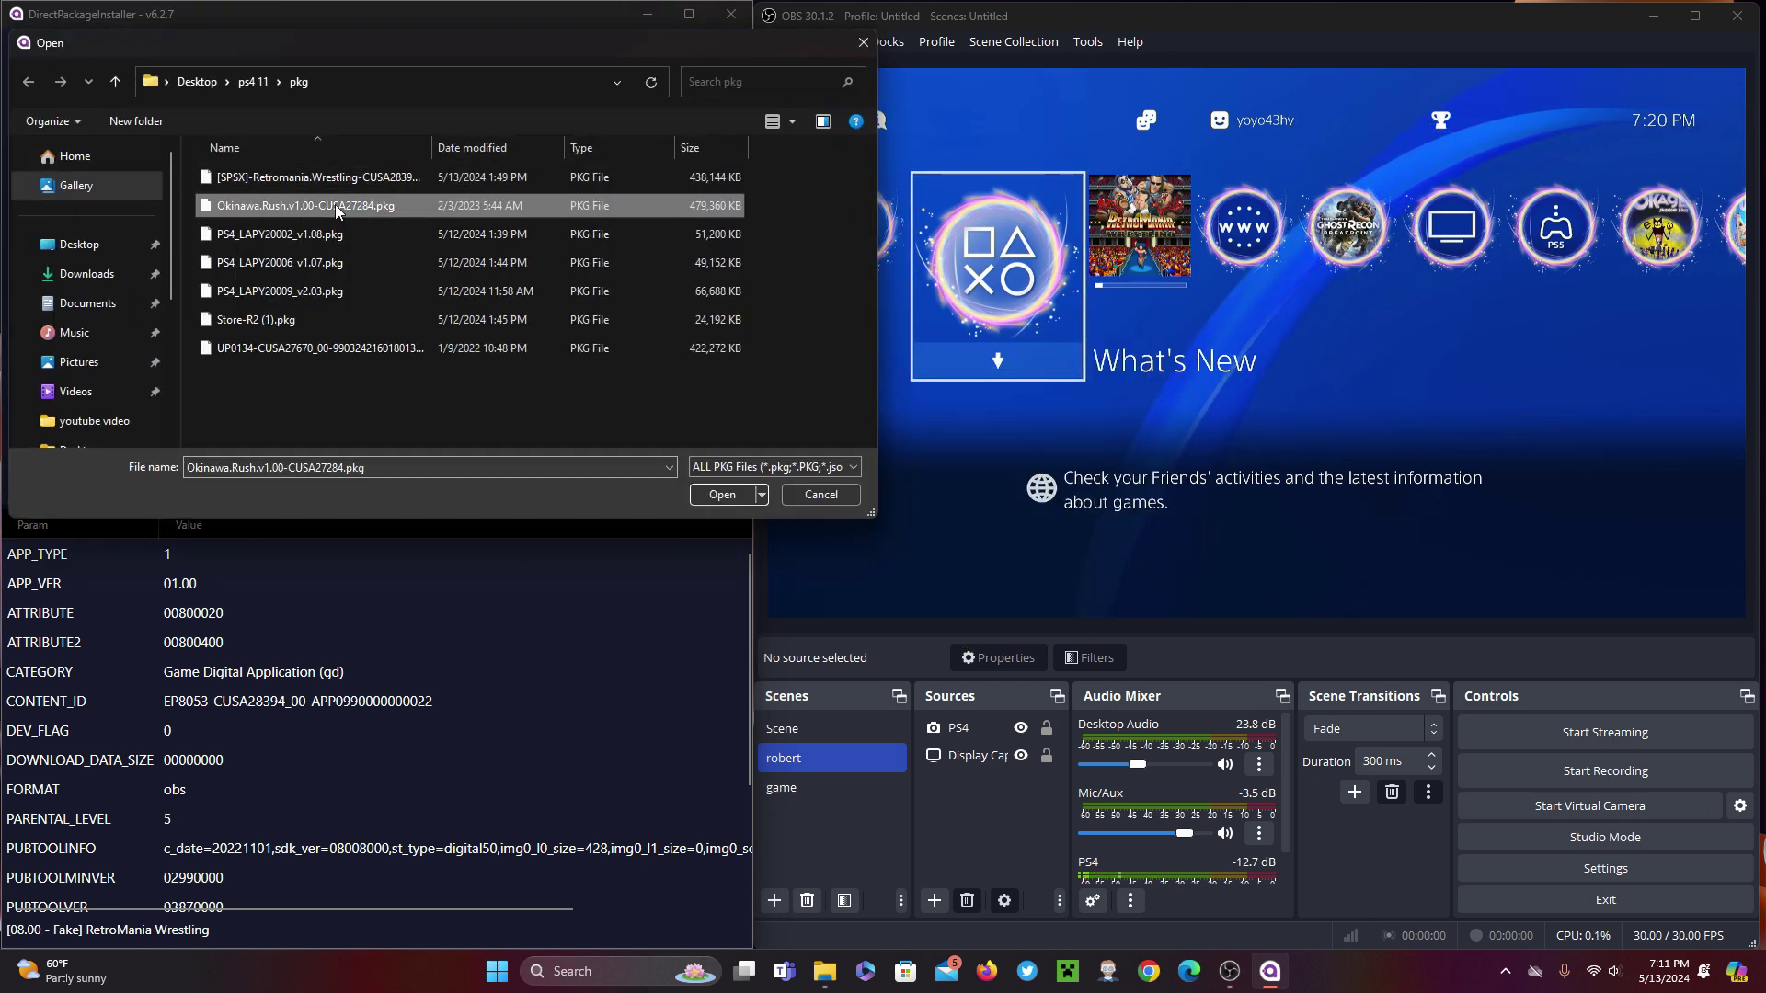
left_click(714, 493)
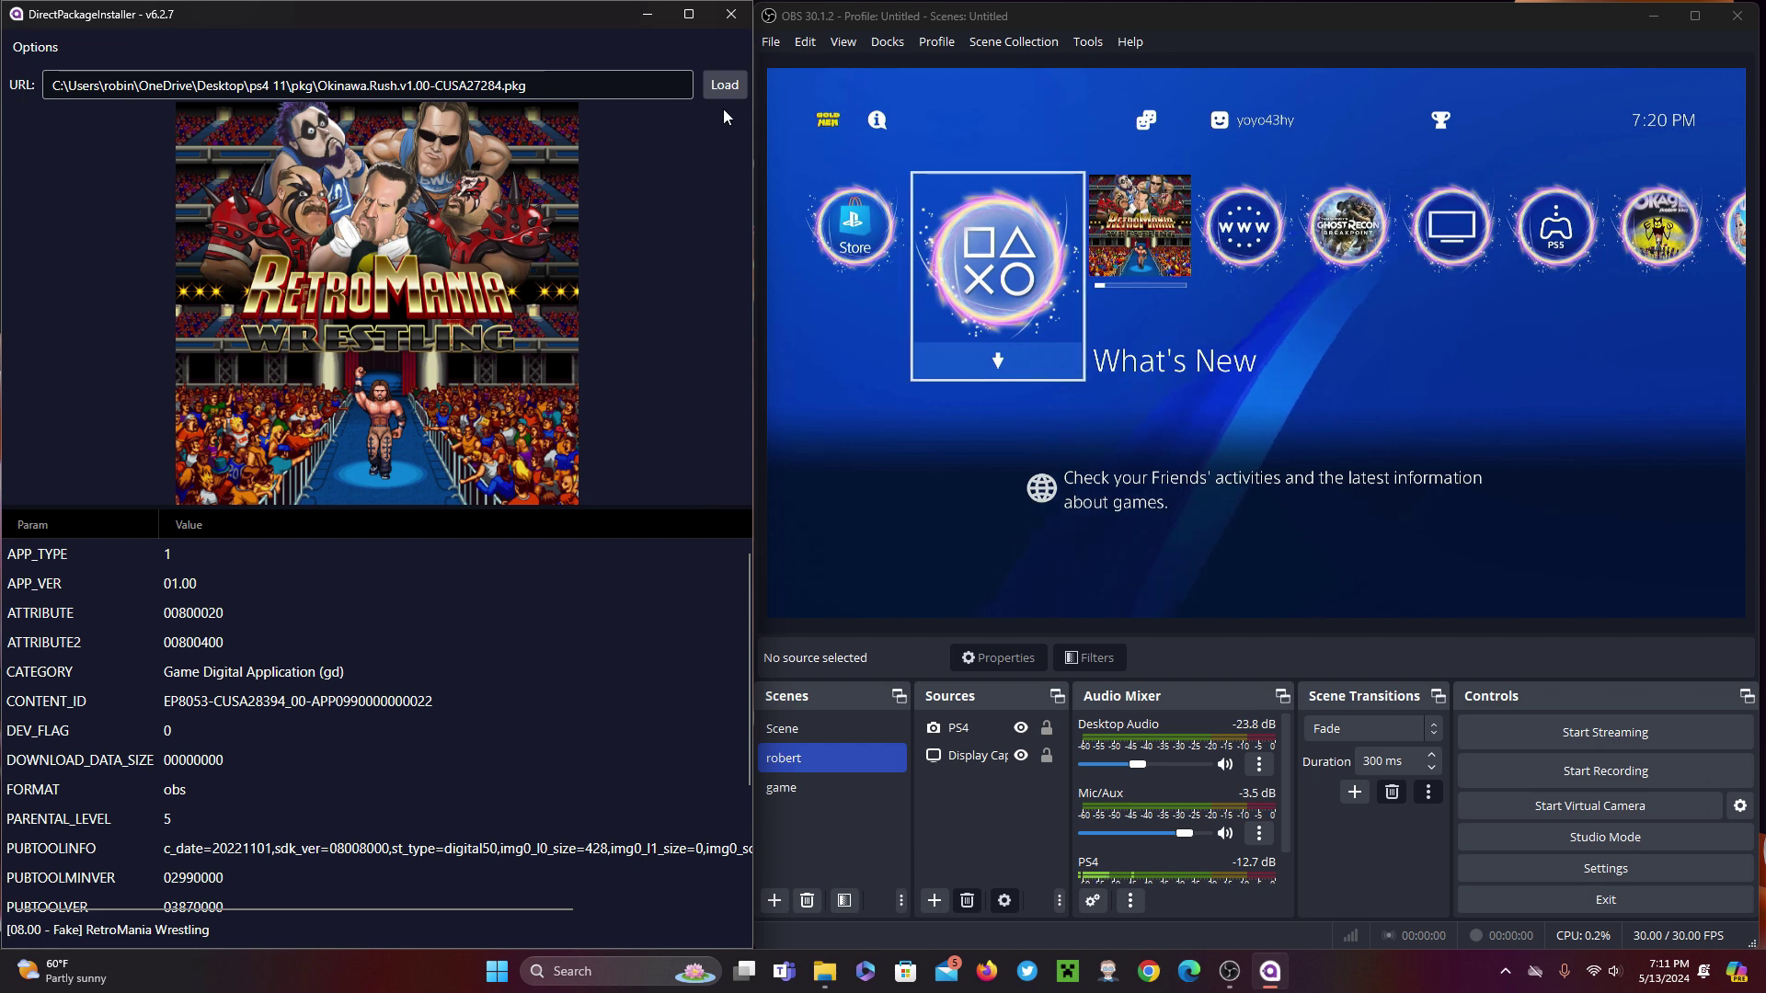
left_click(725, 87)
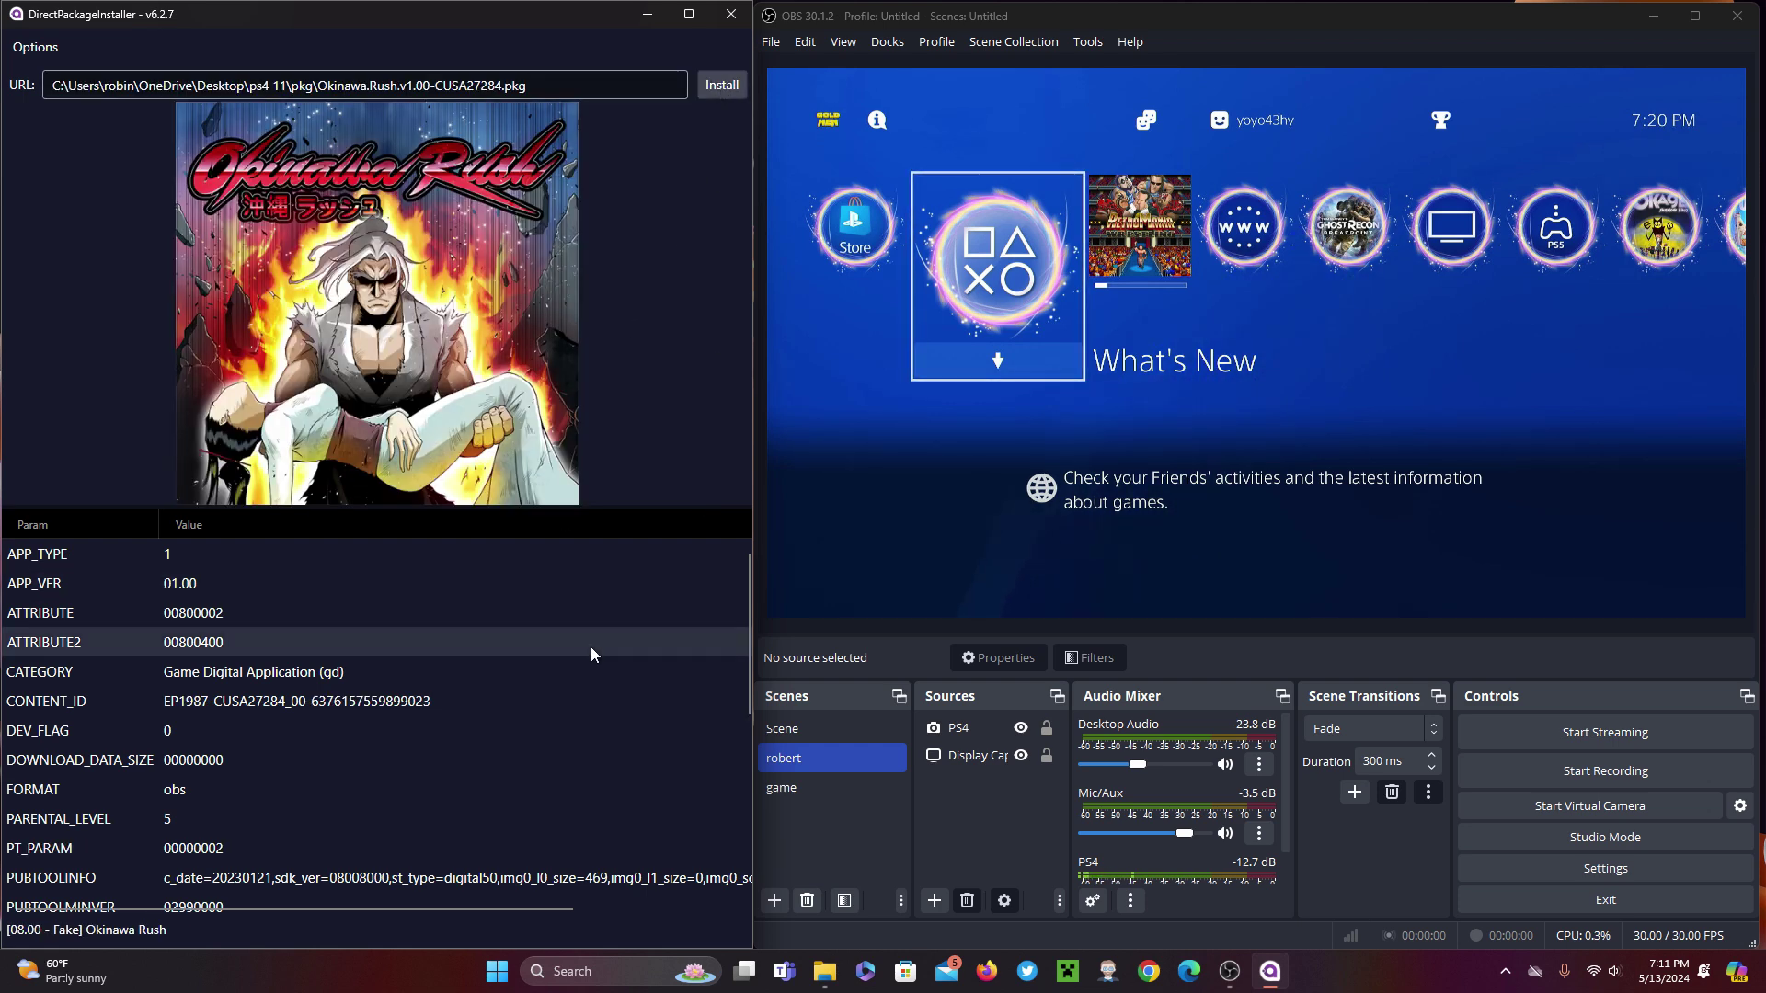
scroll(644, 671, "down", 5)
scroll(703, 800, "down", 3)
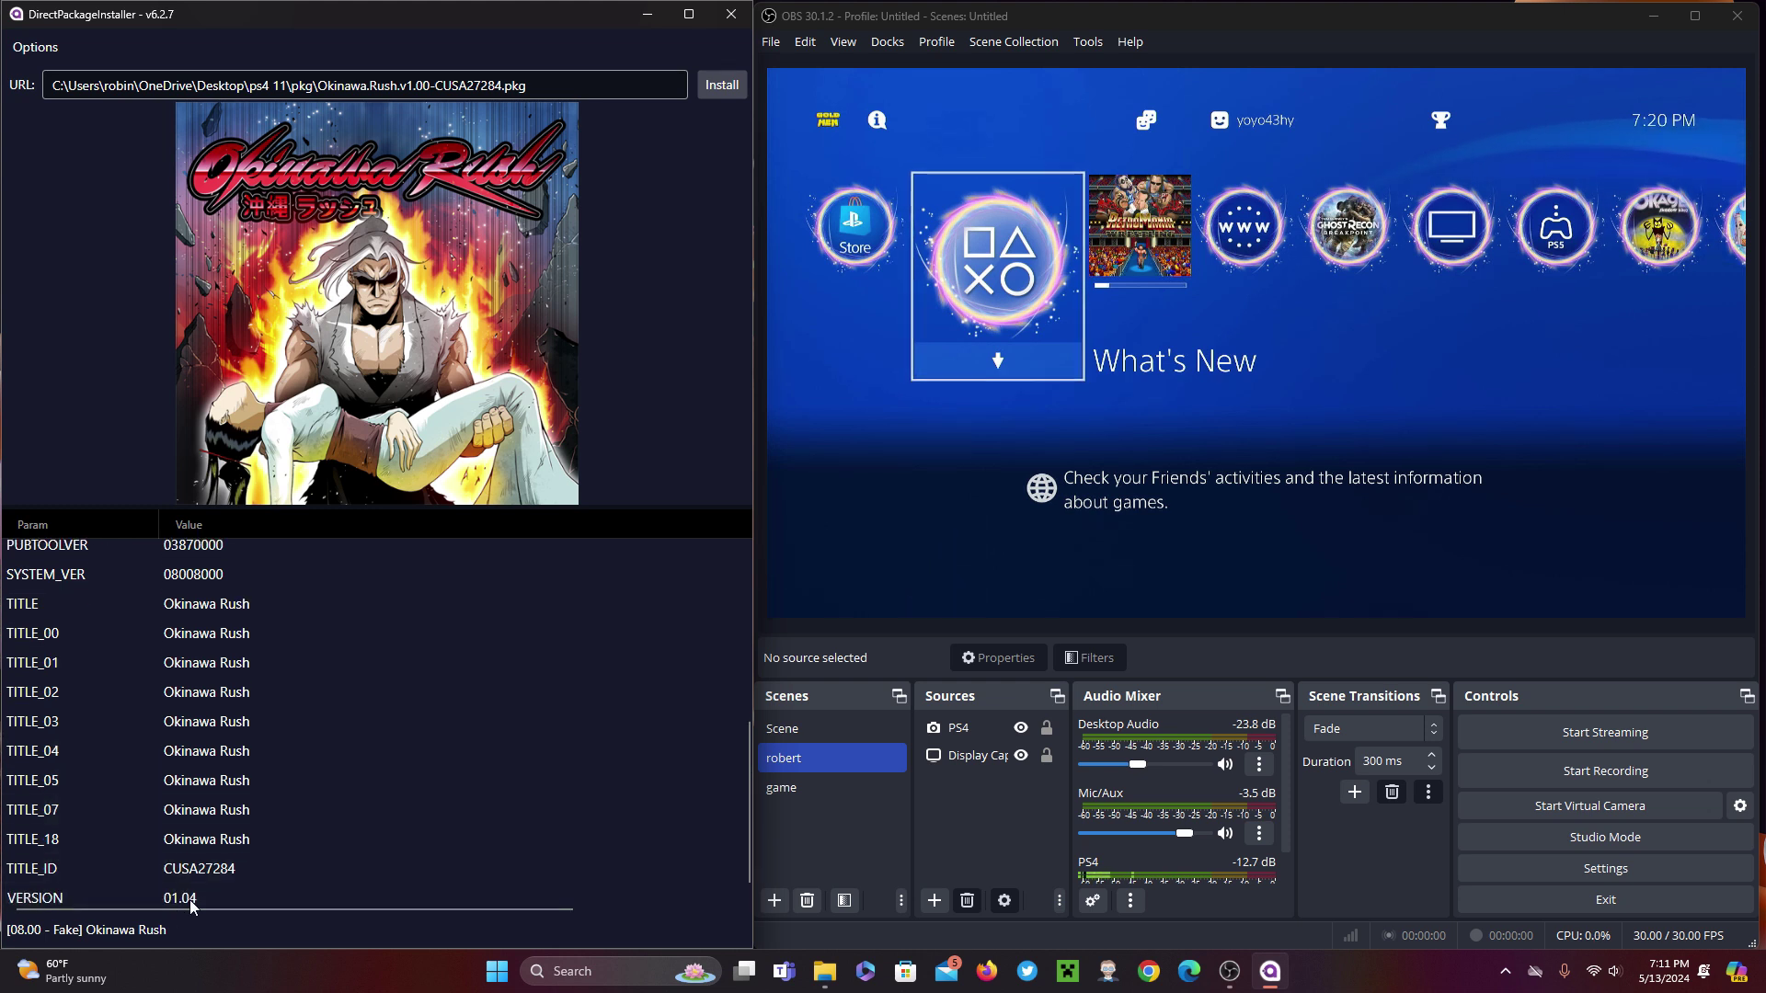
scroll(361, 626, "up", 2)
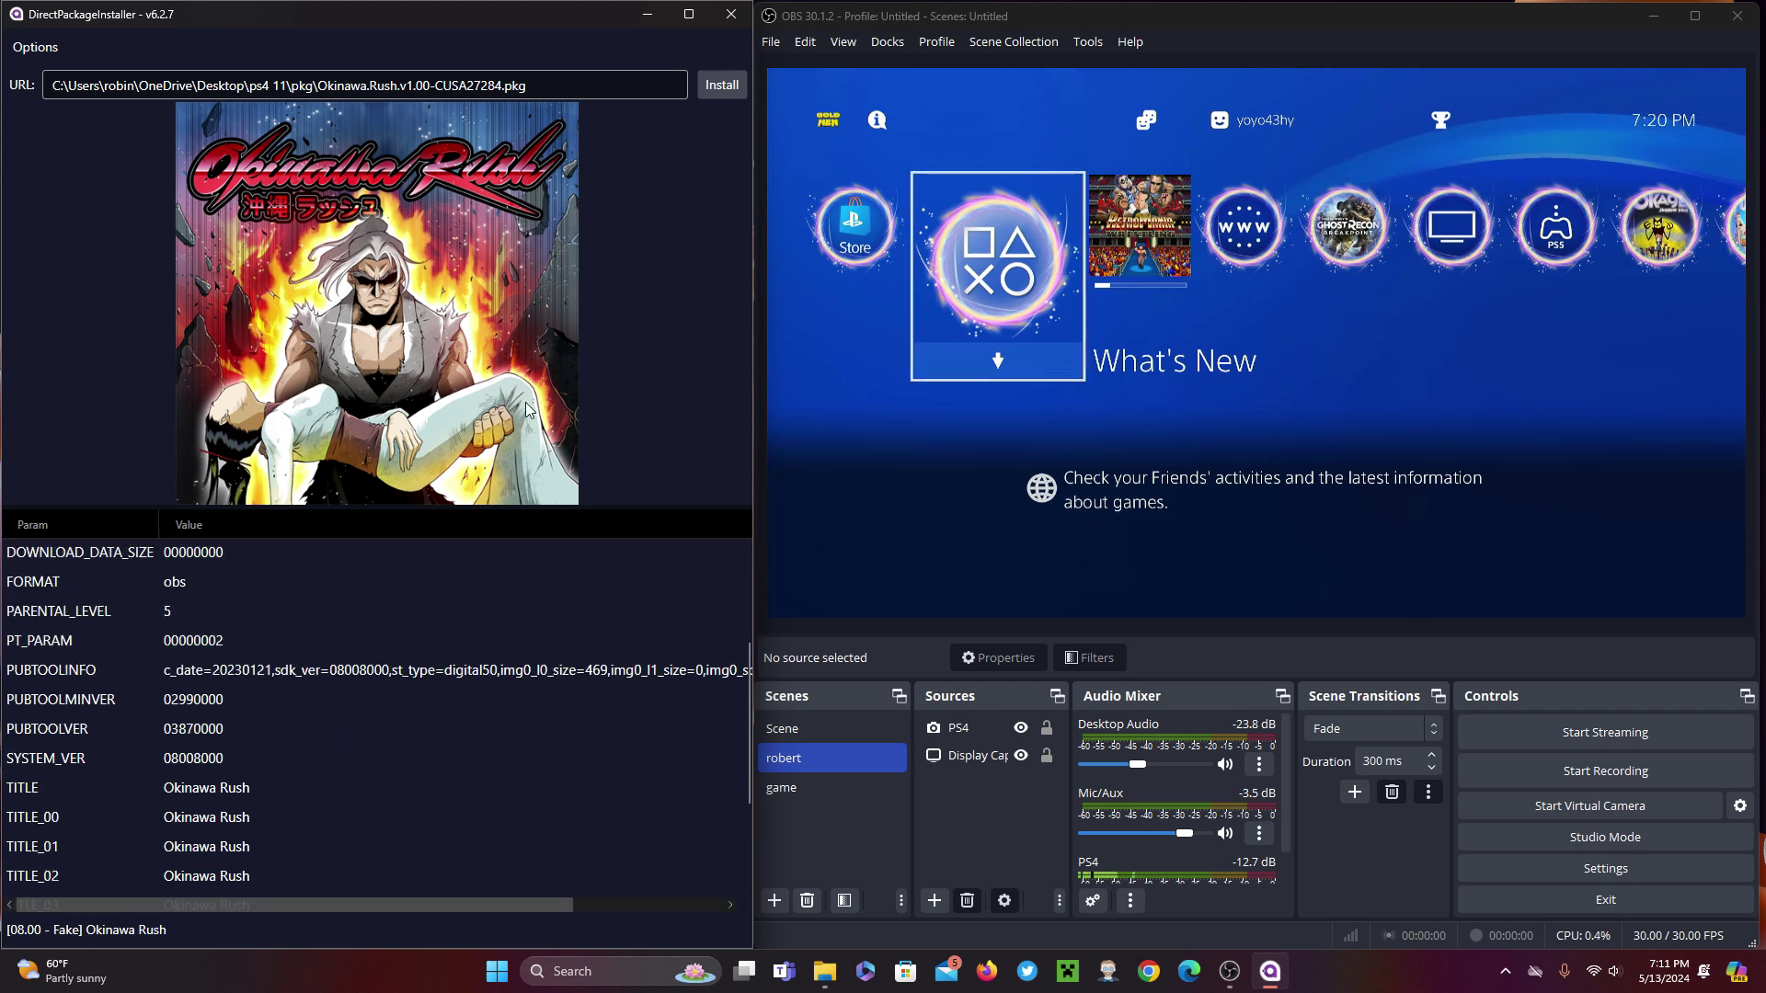
Install the loaded Okinawa Rush package on the PS4
left_click(722, 90)
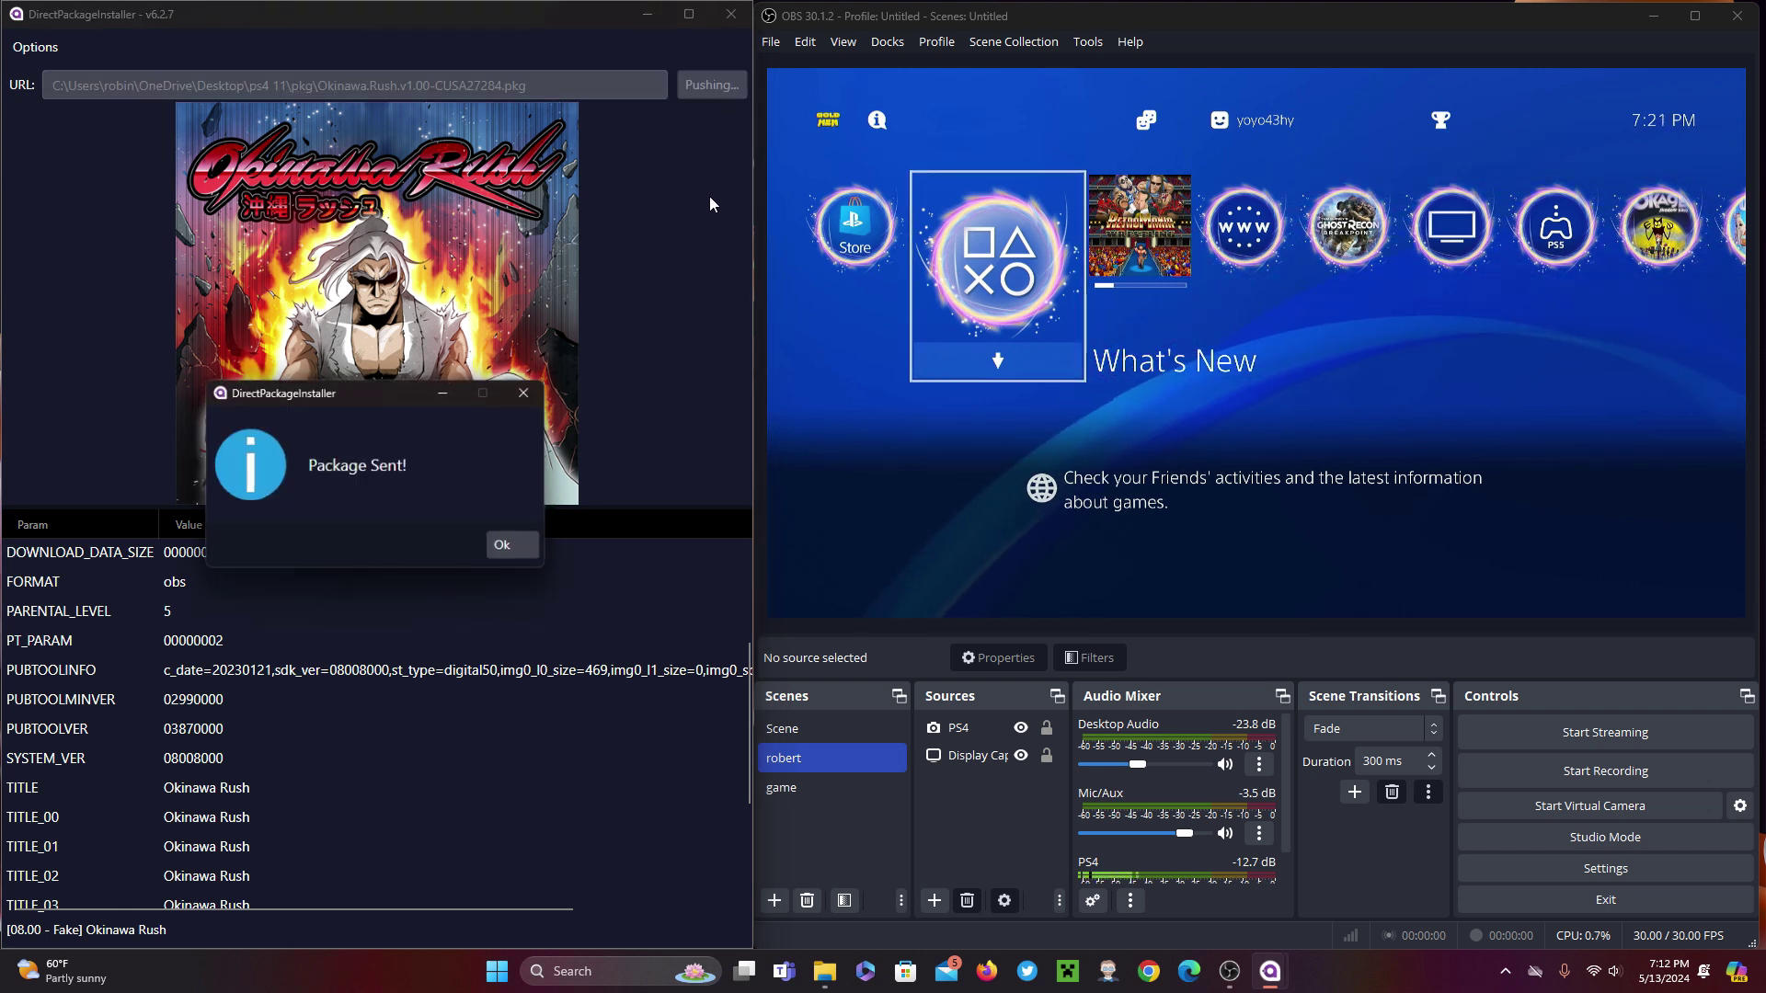
left_click(520, 551)
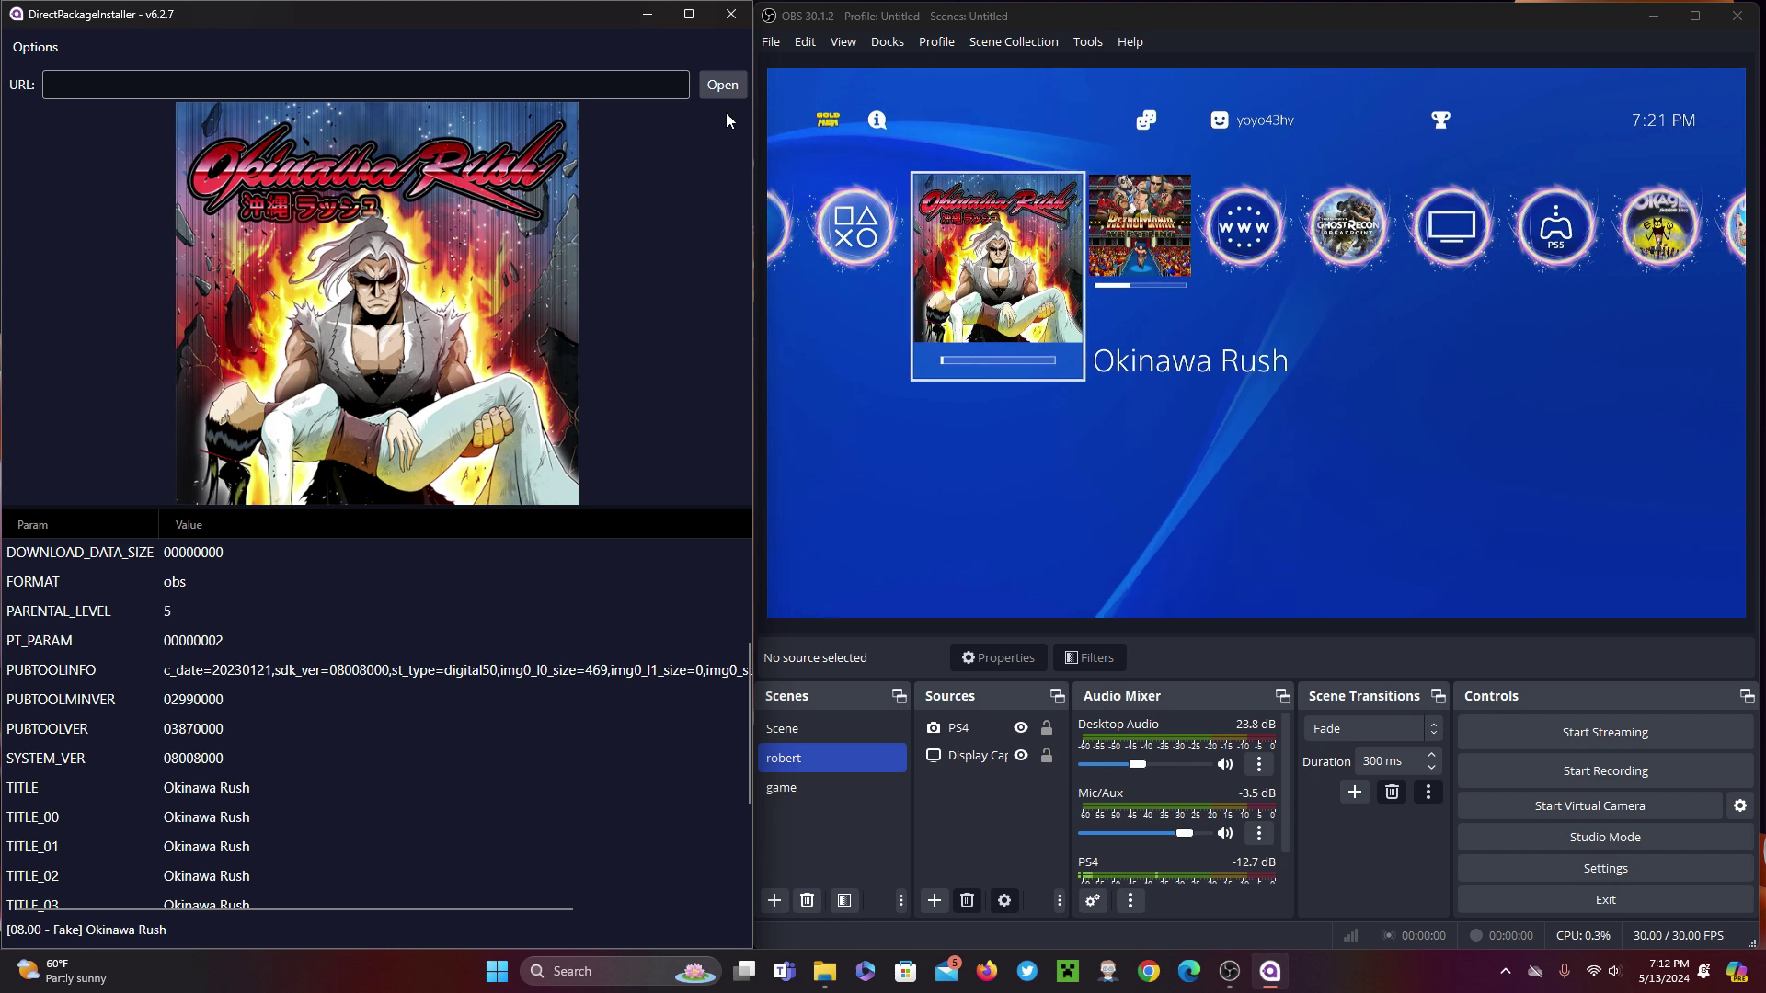
Load PS4_LAPY20002_v1.08.pkg from the pkg folder and install this PS4 Player package on the PS4
left_click(721, 85)
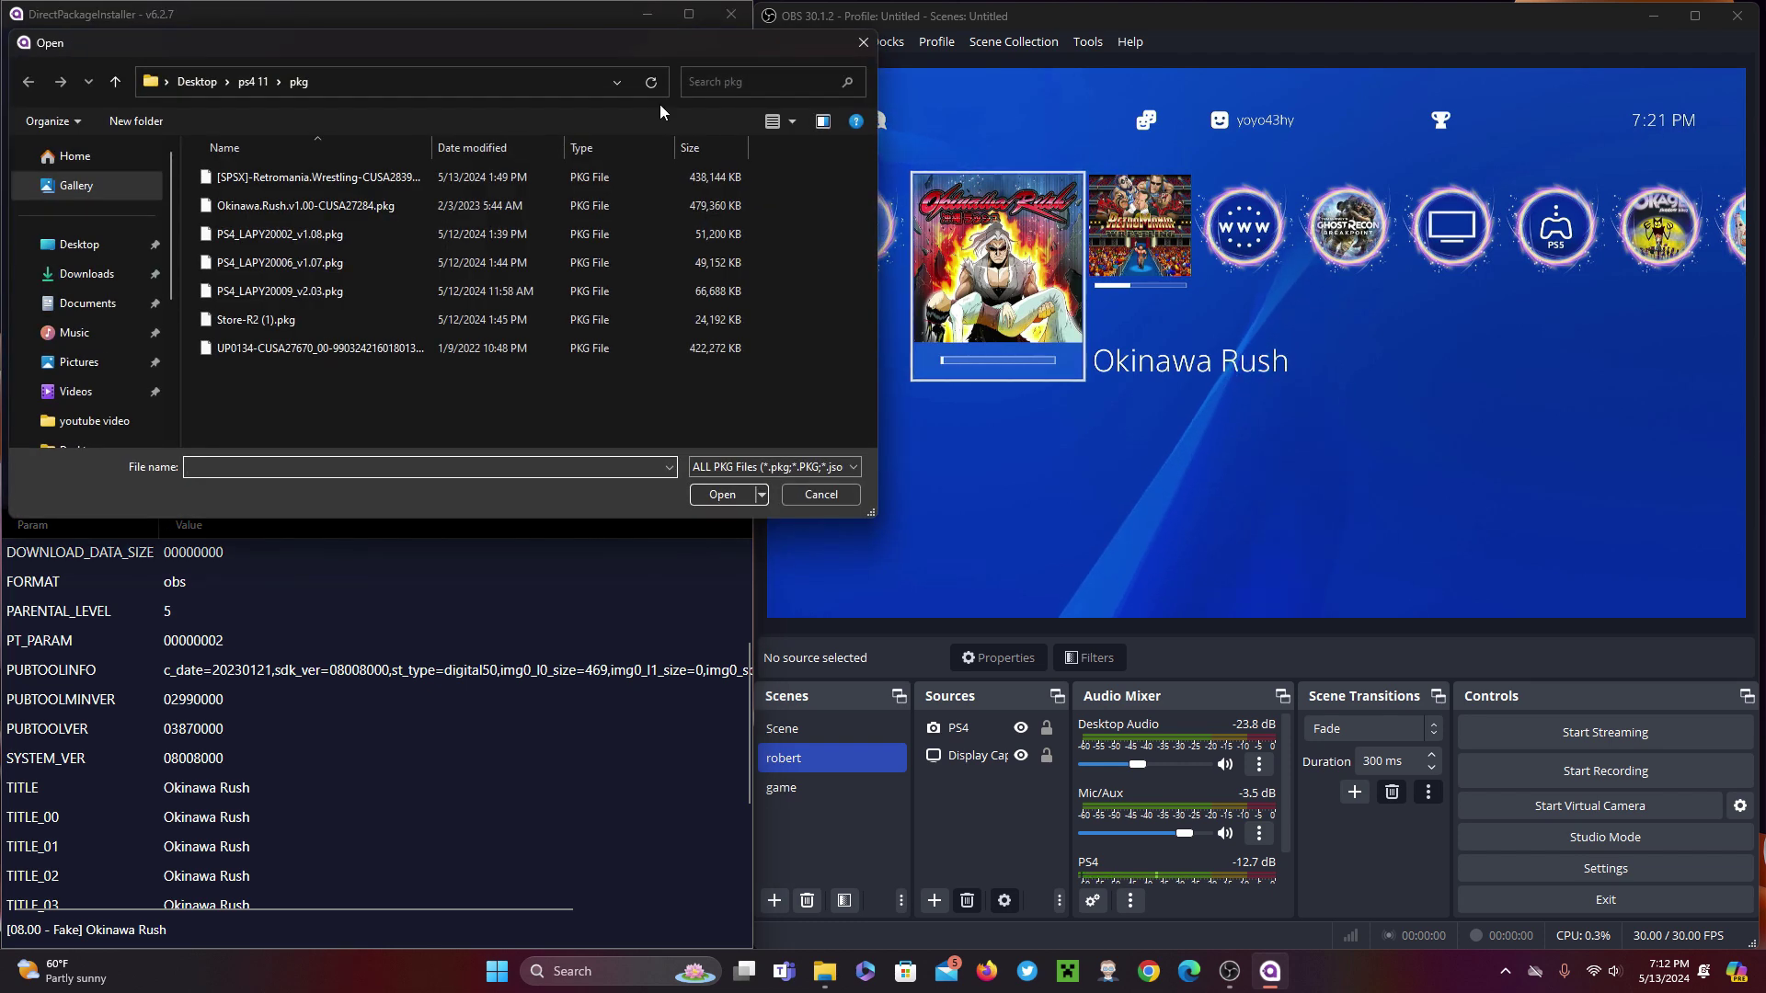
left_click(309, 230)
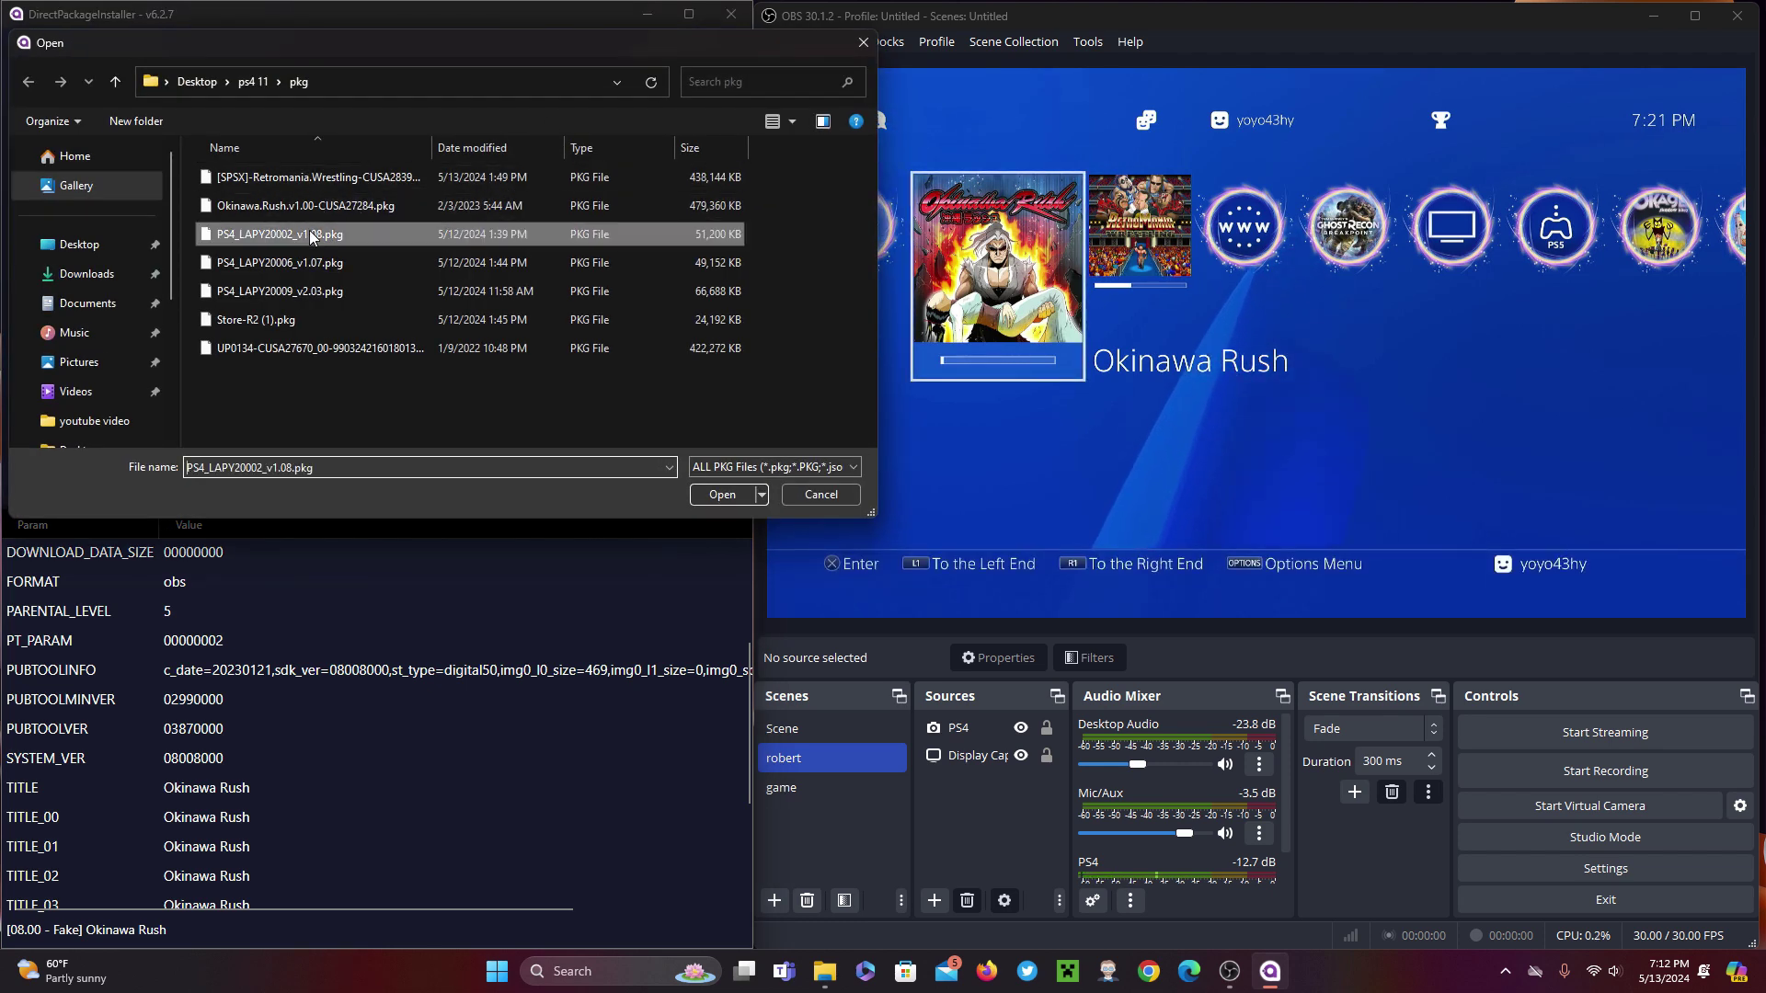
left_click(719, 497)
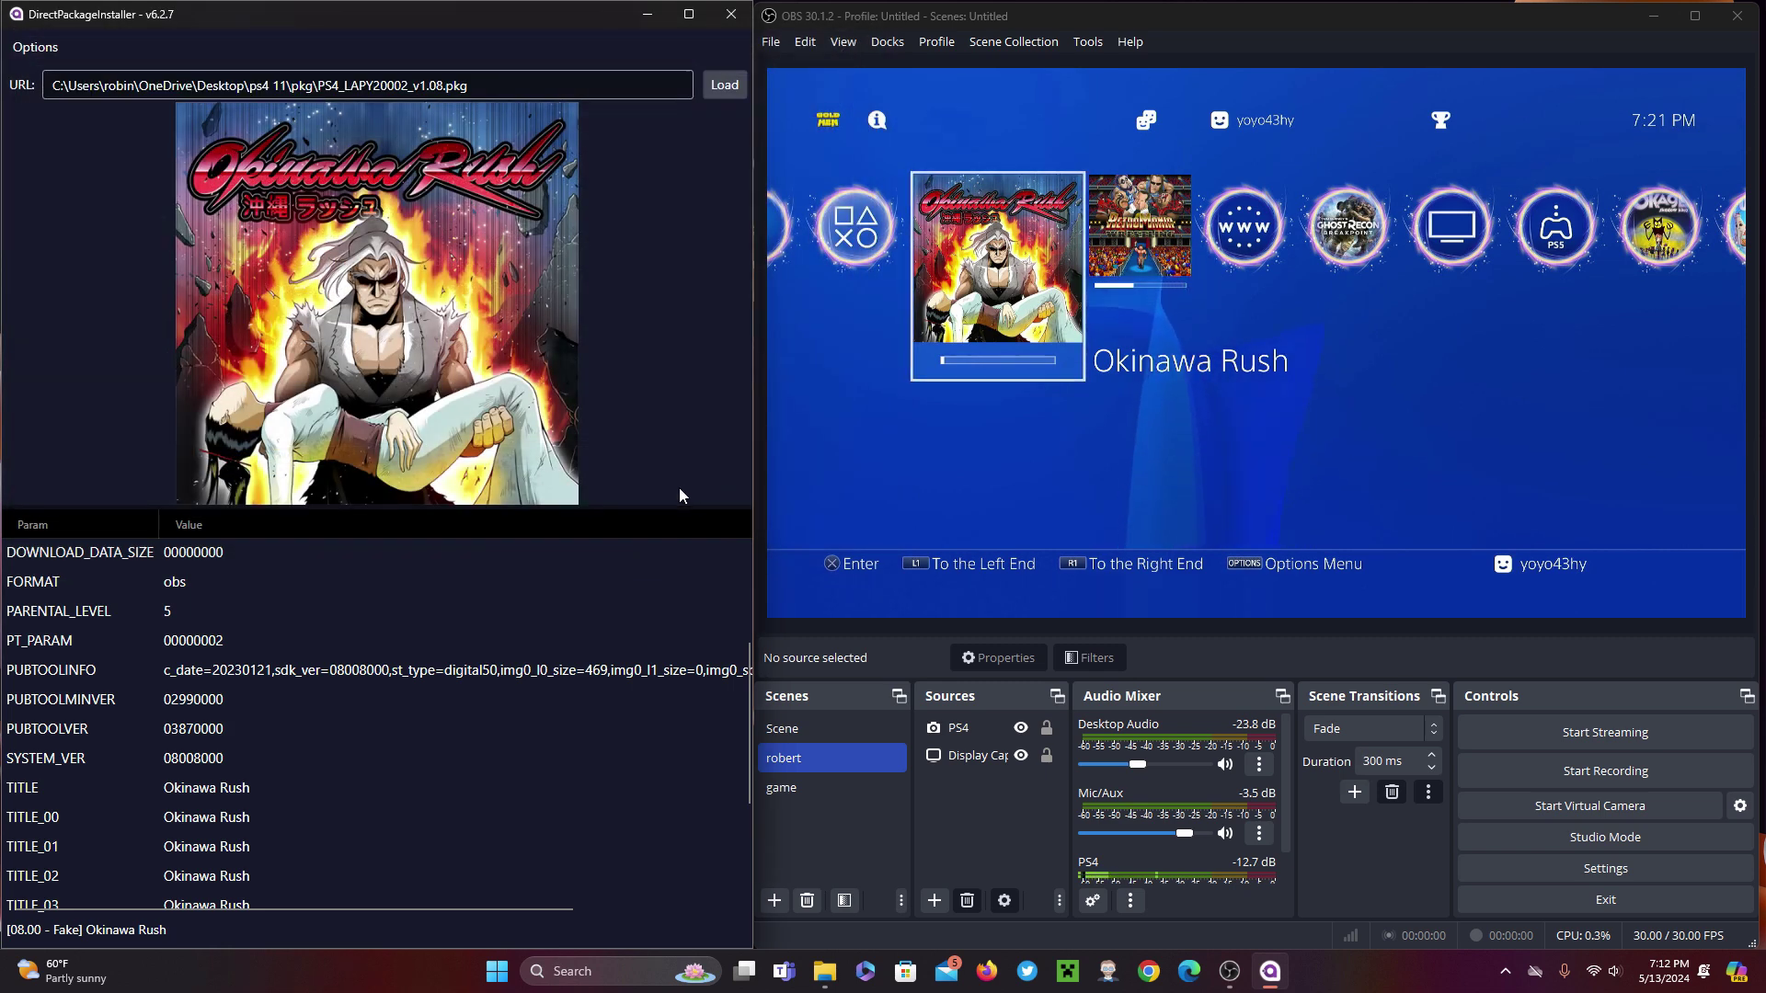
left_click(719, 89)
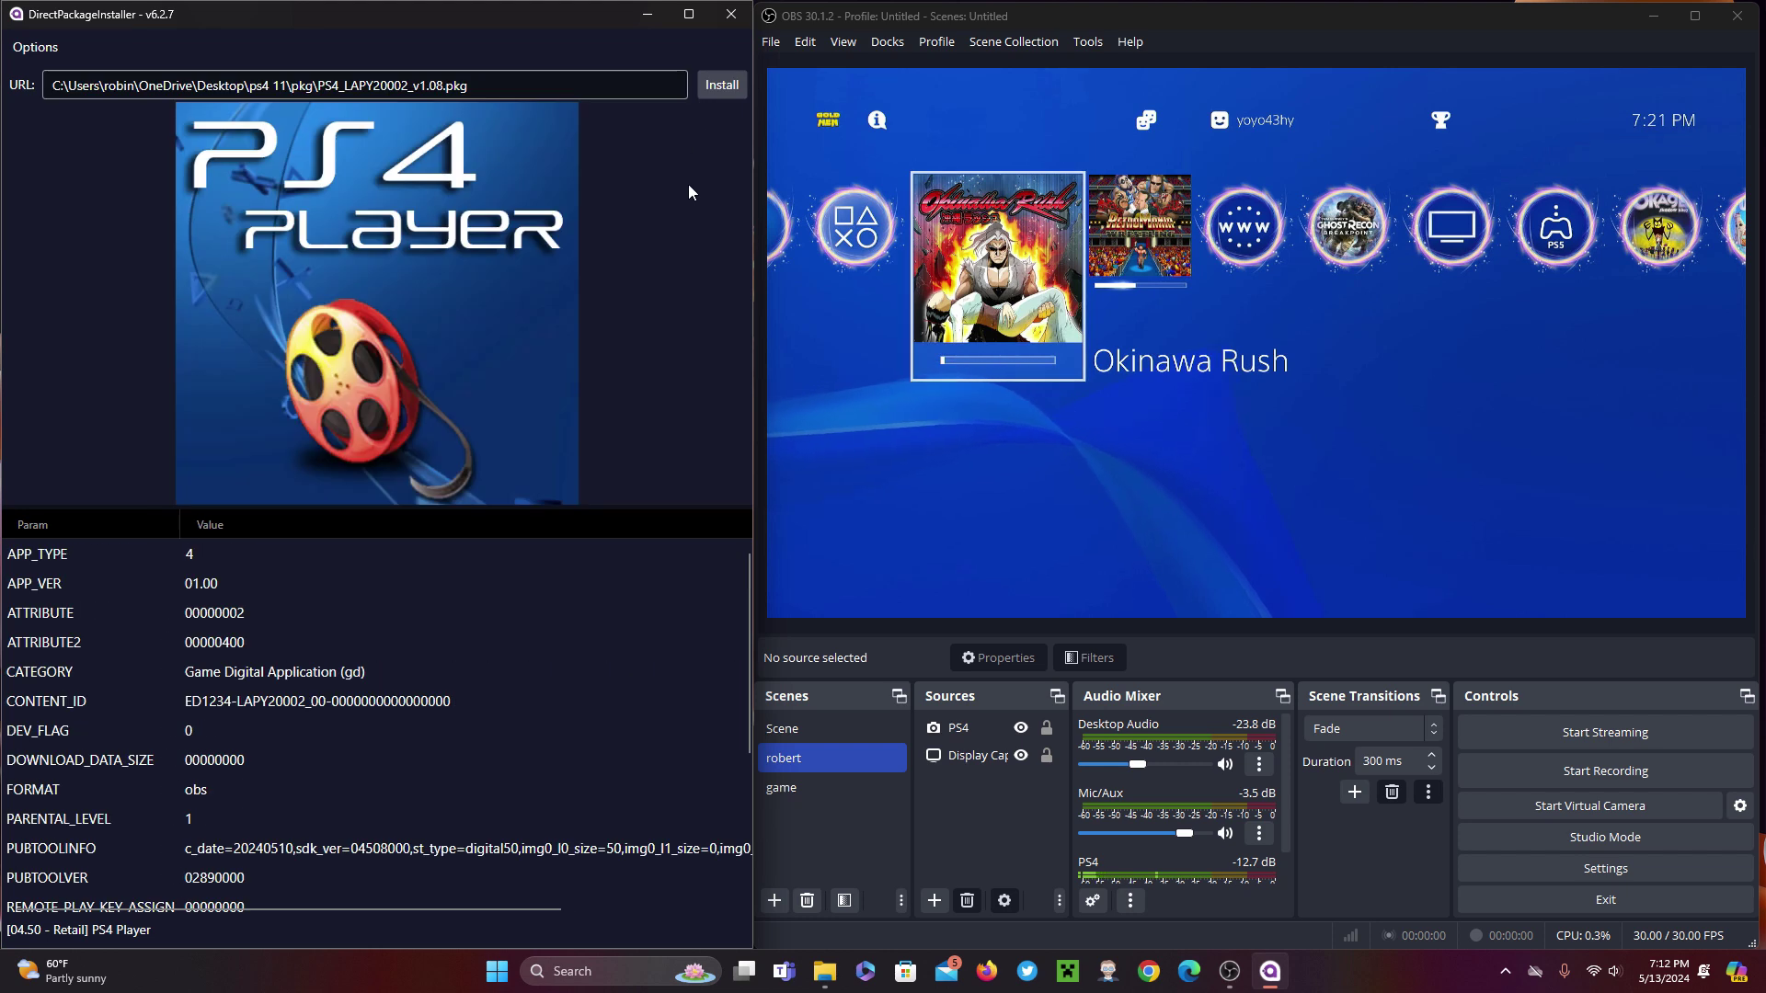
left_click(721, 86)
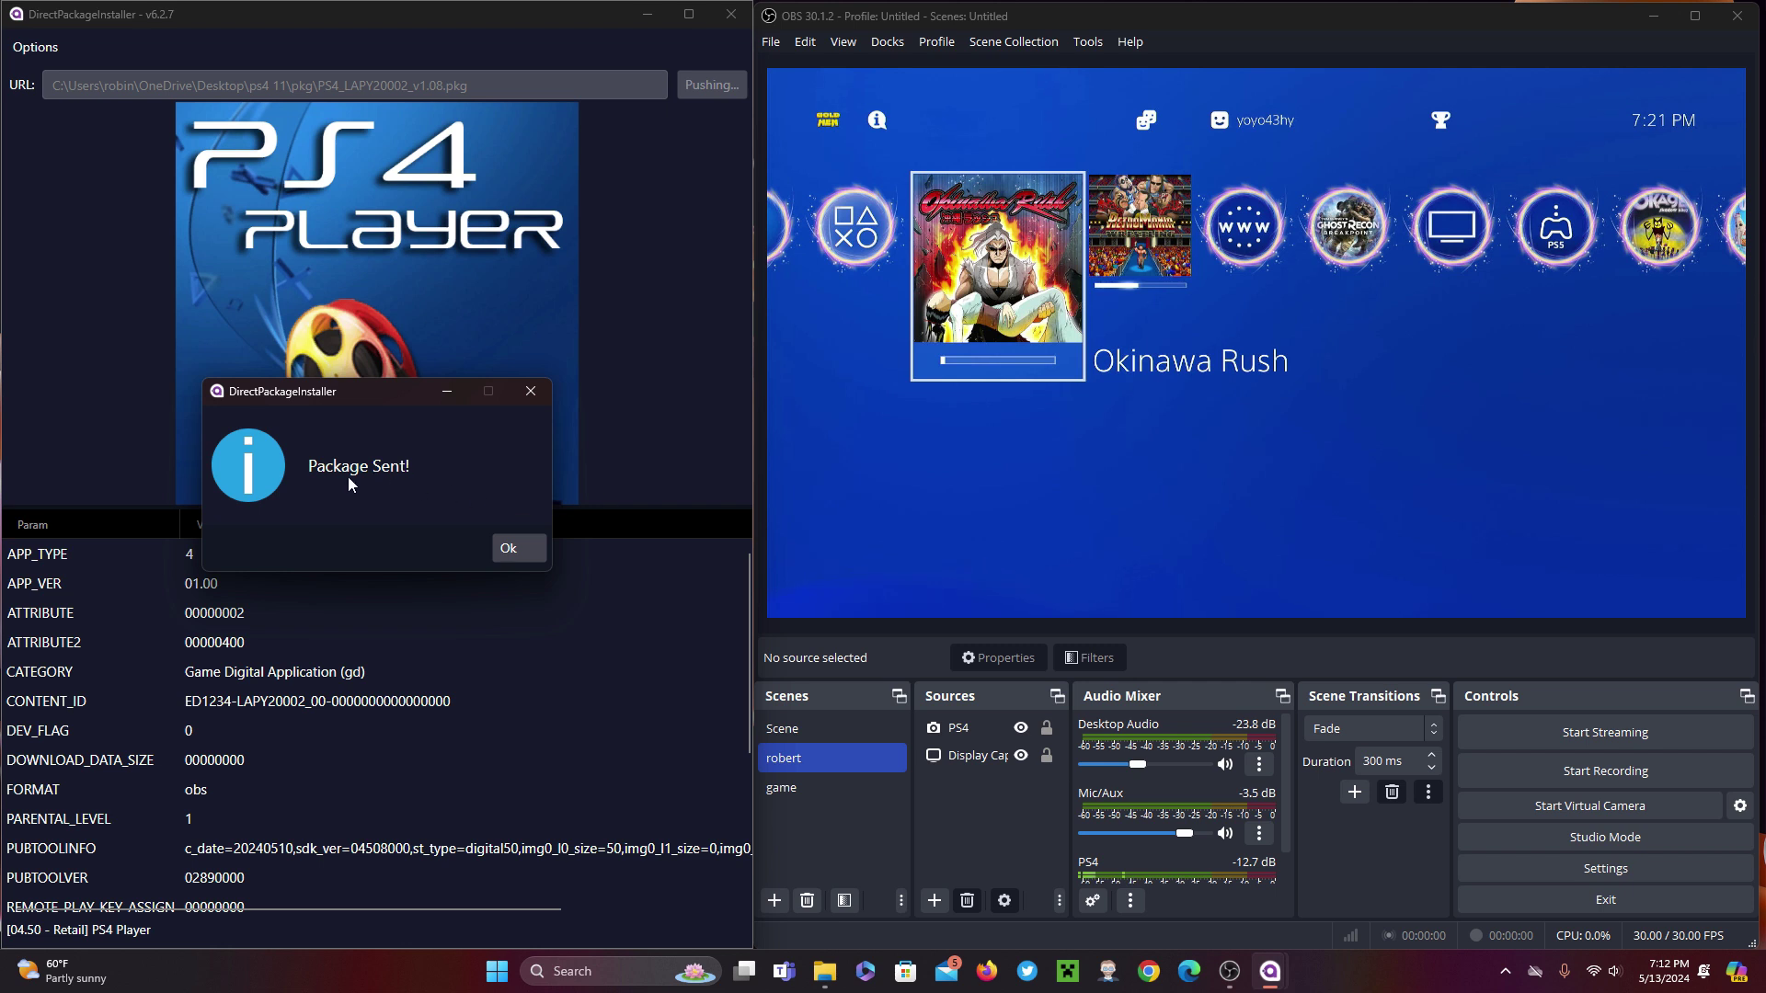
left_click(508, 549)
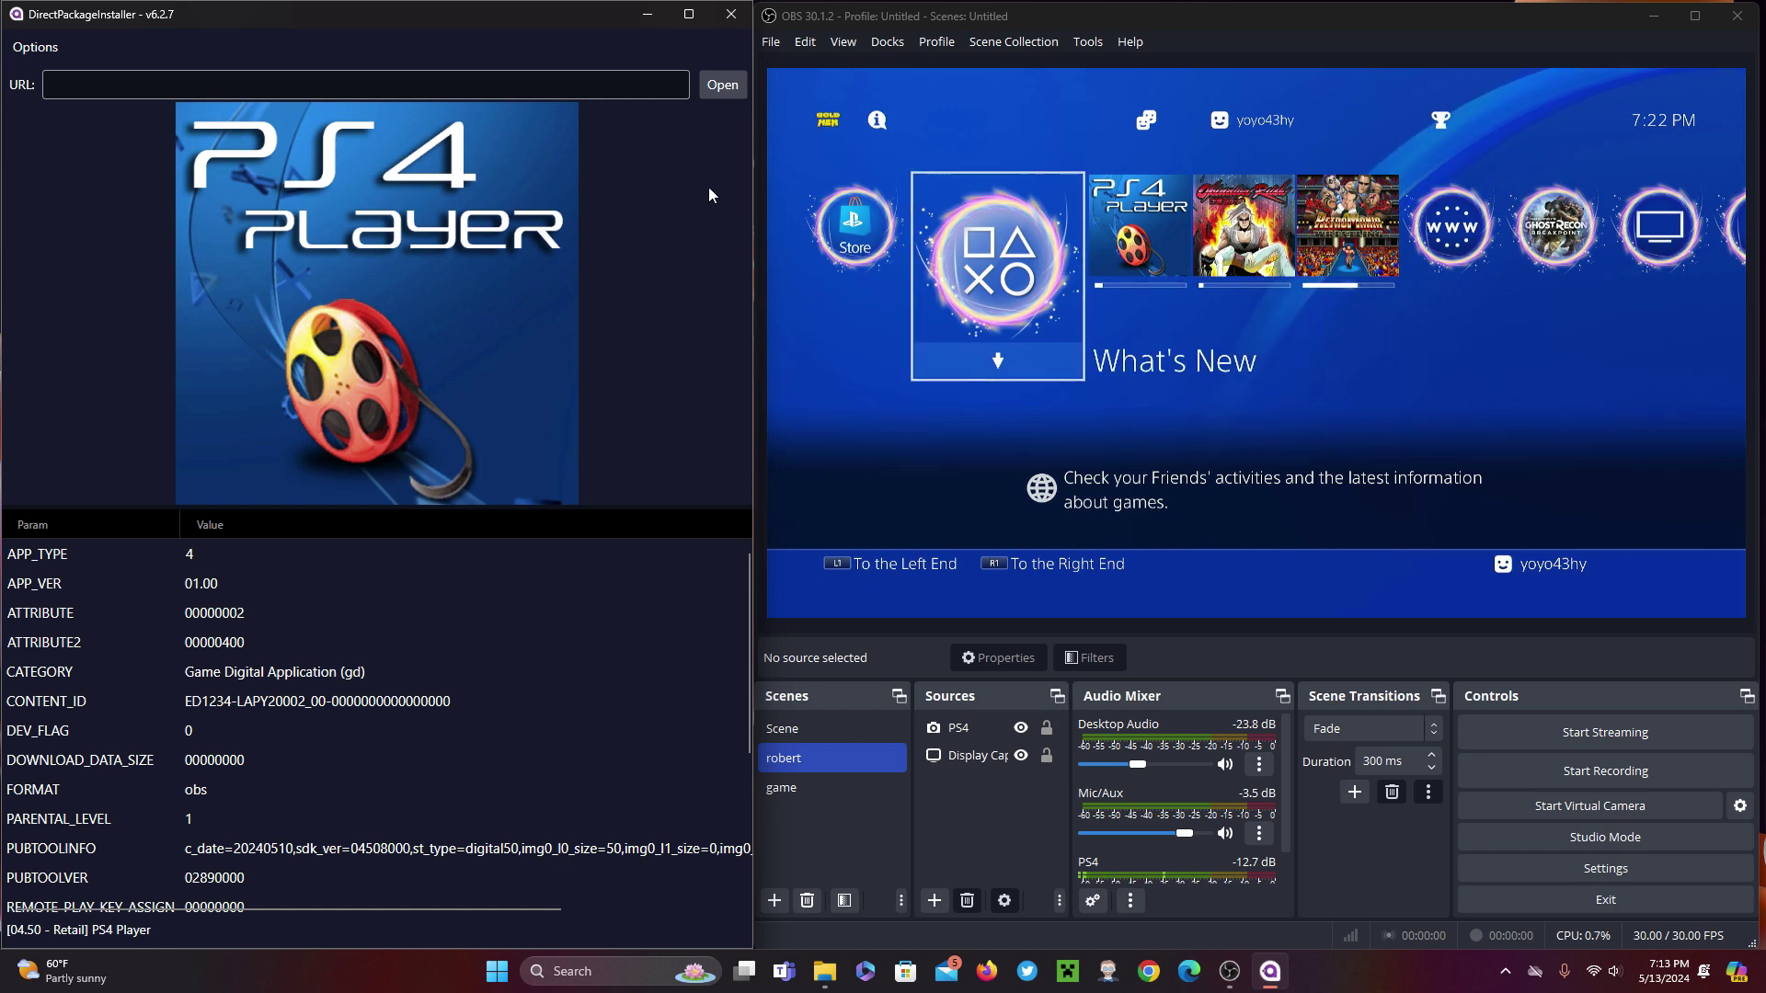
Load PS4_LAPY20006_v1.07.pkg from the pkg folder and install this PS4 Temperature package on the PS4
left_click(721, 84)
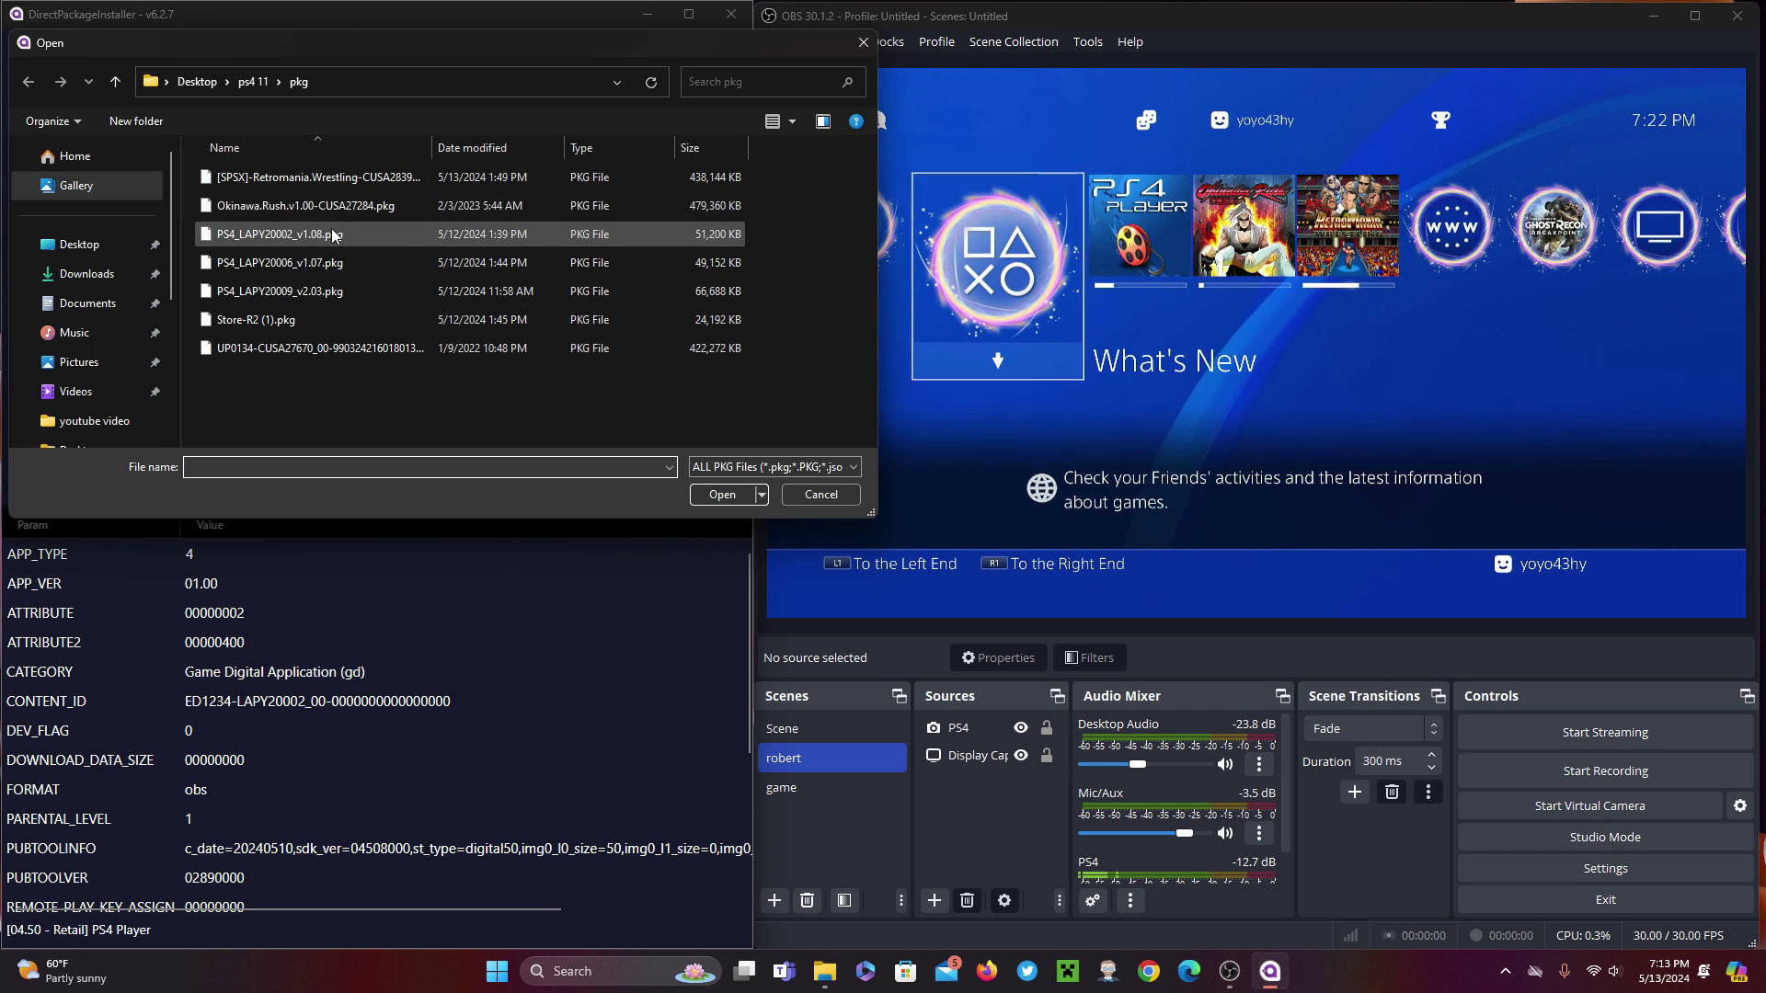
left_click(277, 262)
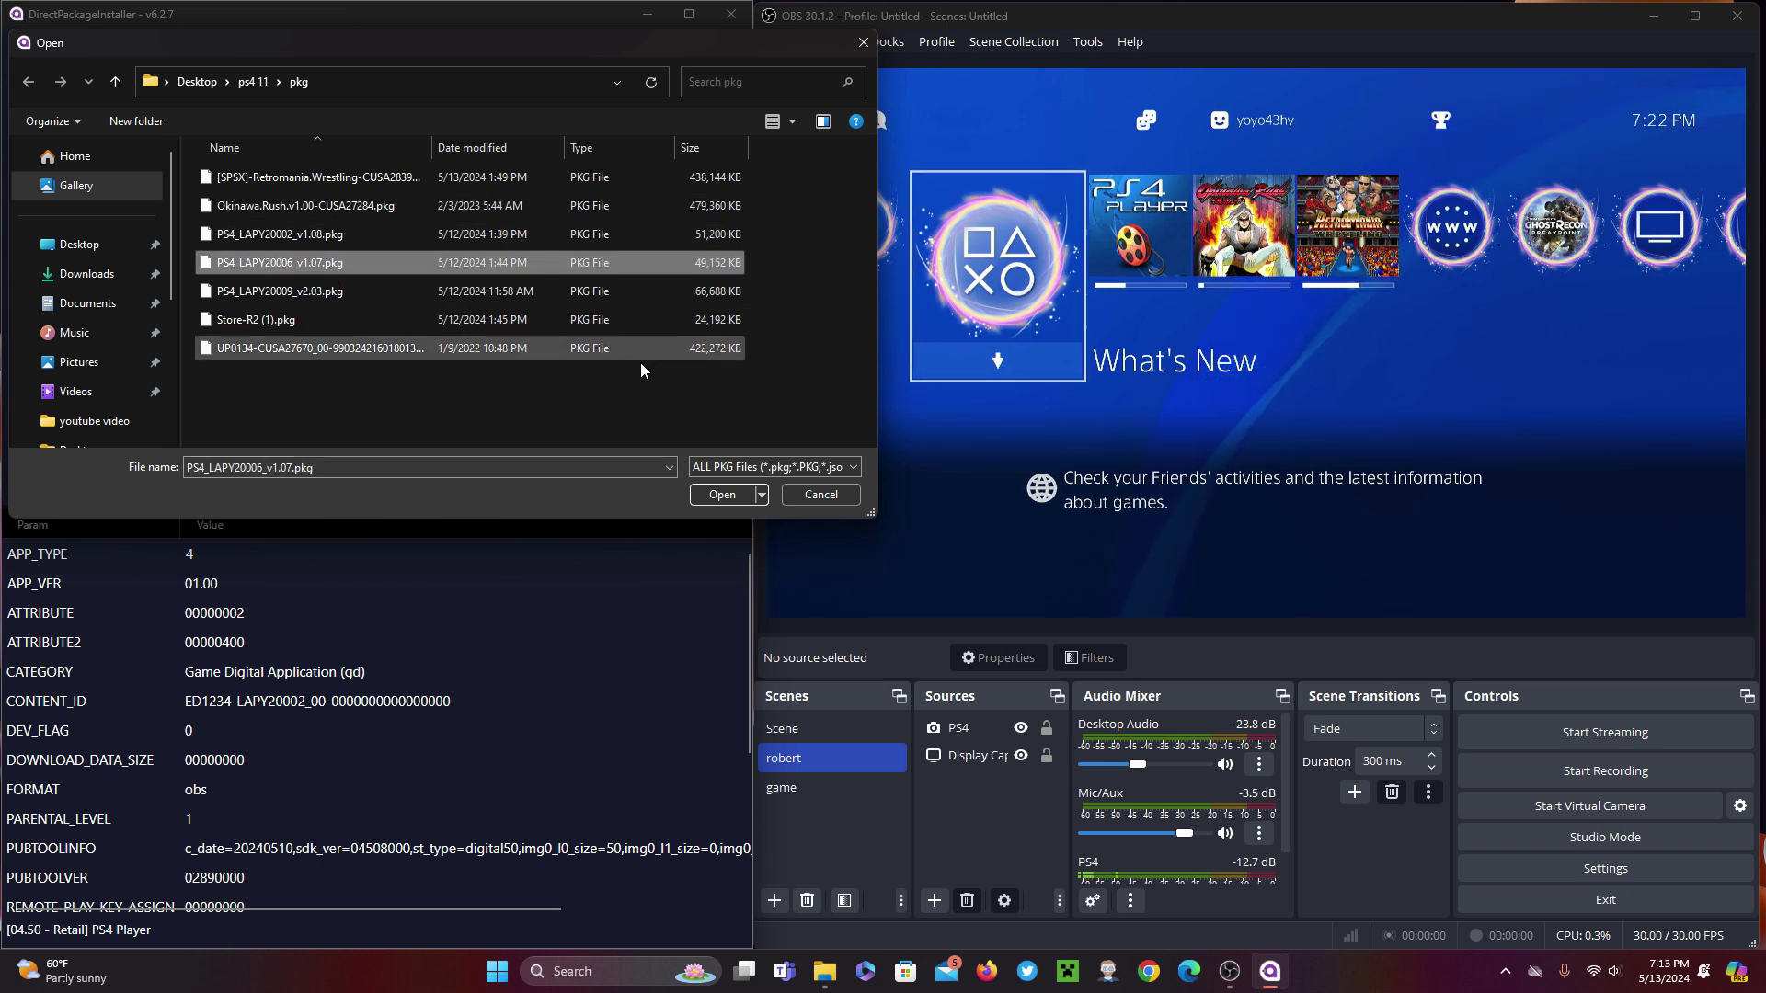
left_click(719, 496)
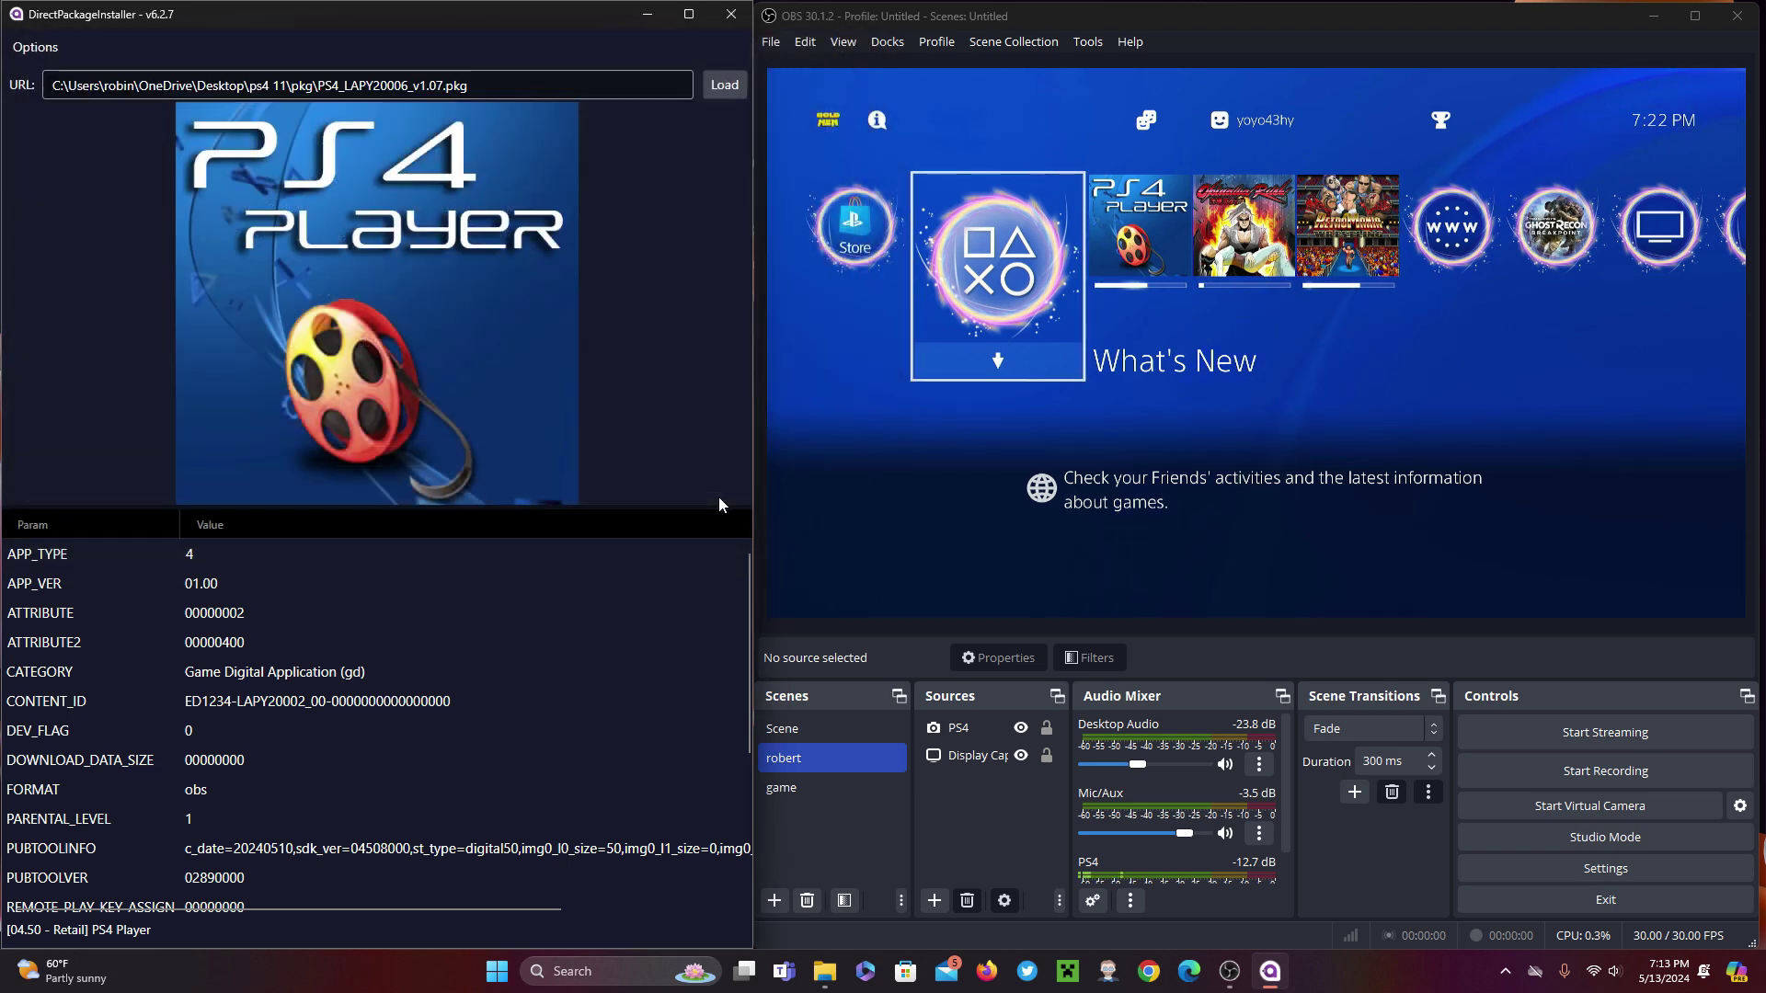
left_click(730, 85)
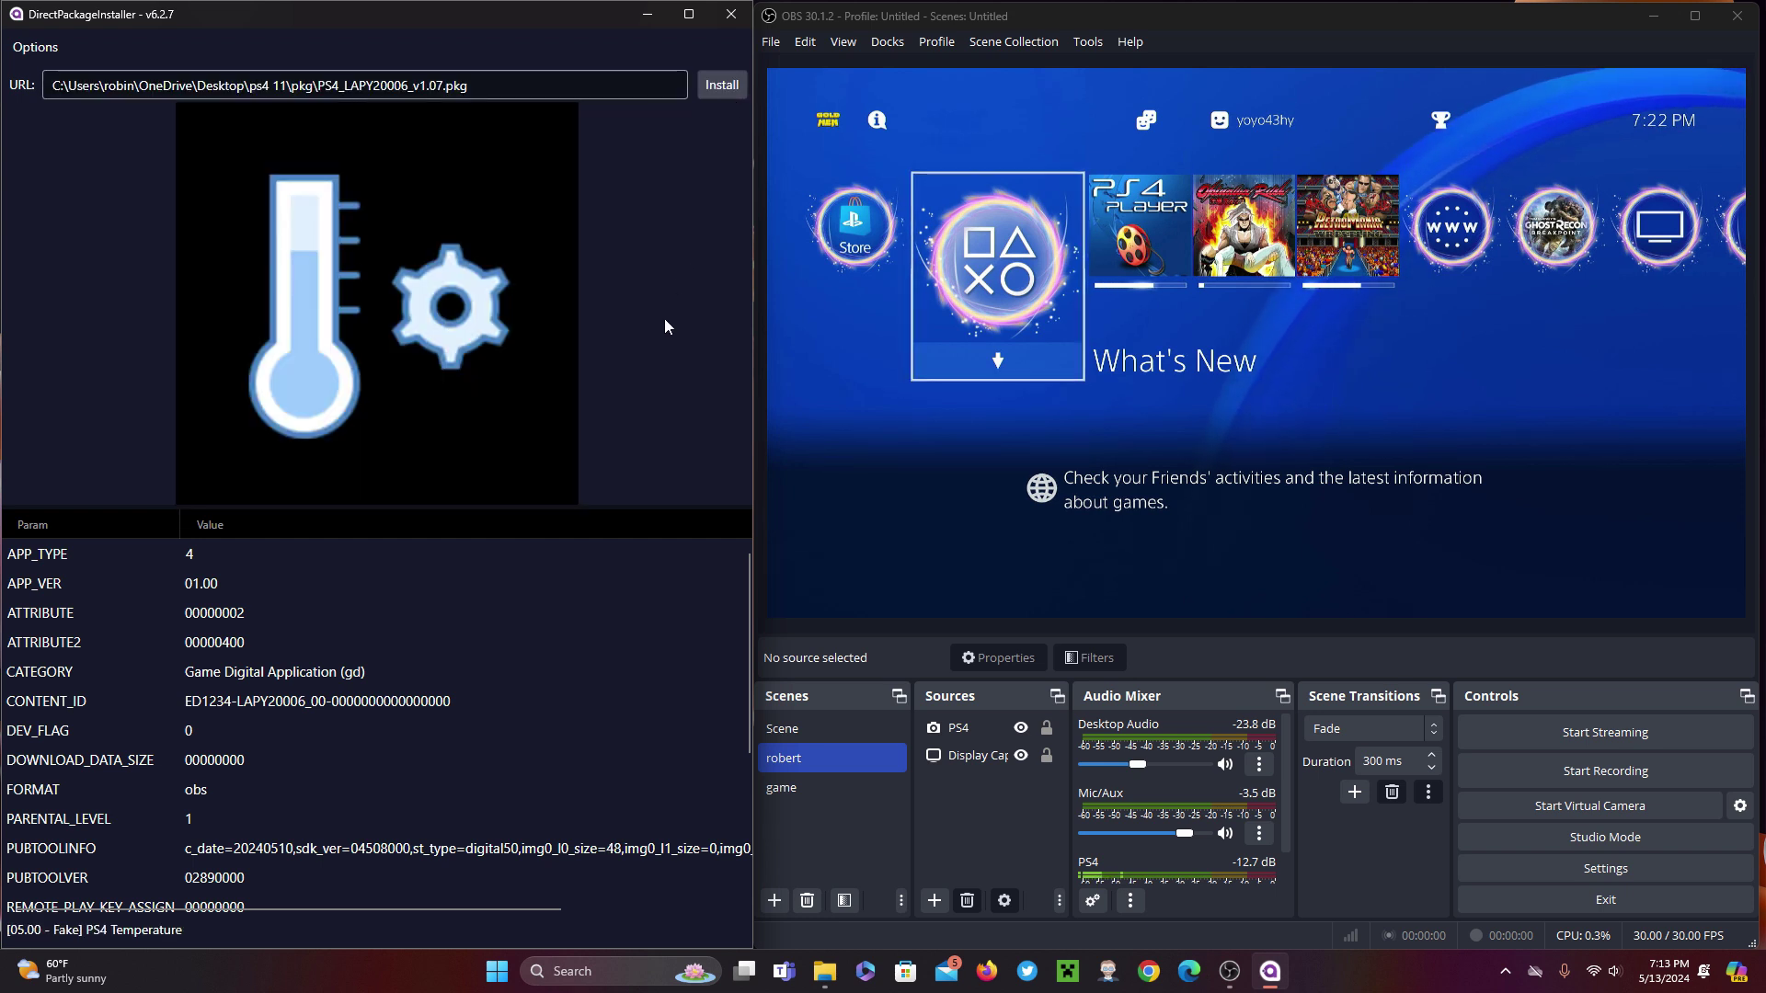
left_click(745, 637)
mouse_move(742, 631)
left_mouse_down()
mouse_move(738, 786)
mouse_move(759, 614)
mouse_move(706, 787)
mouse_move(712, 615)
left_mouse_up()
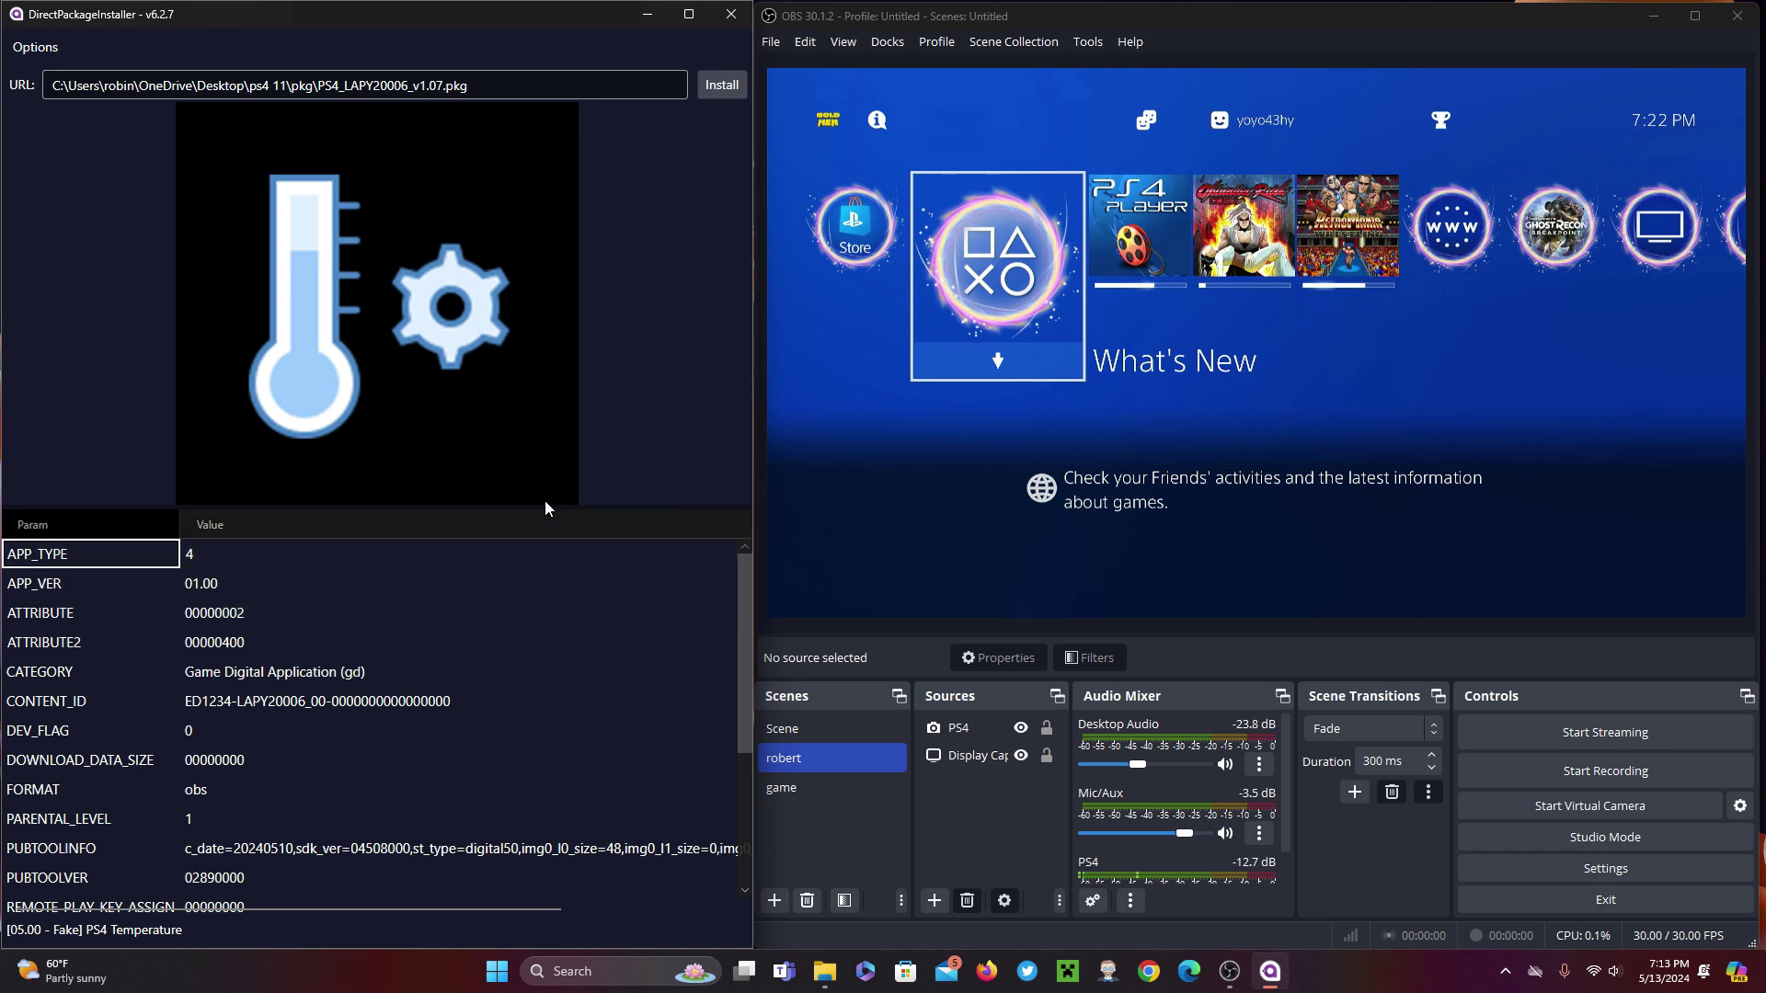
left_click(714, 90)
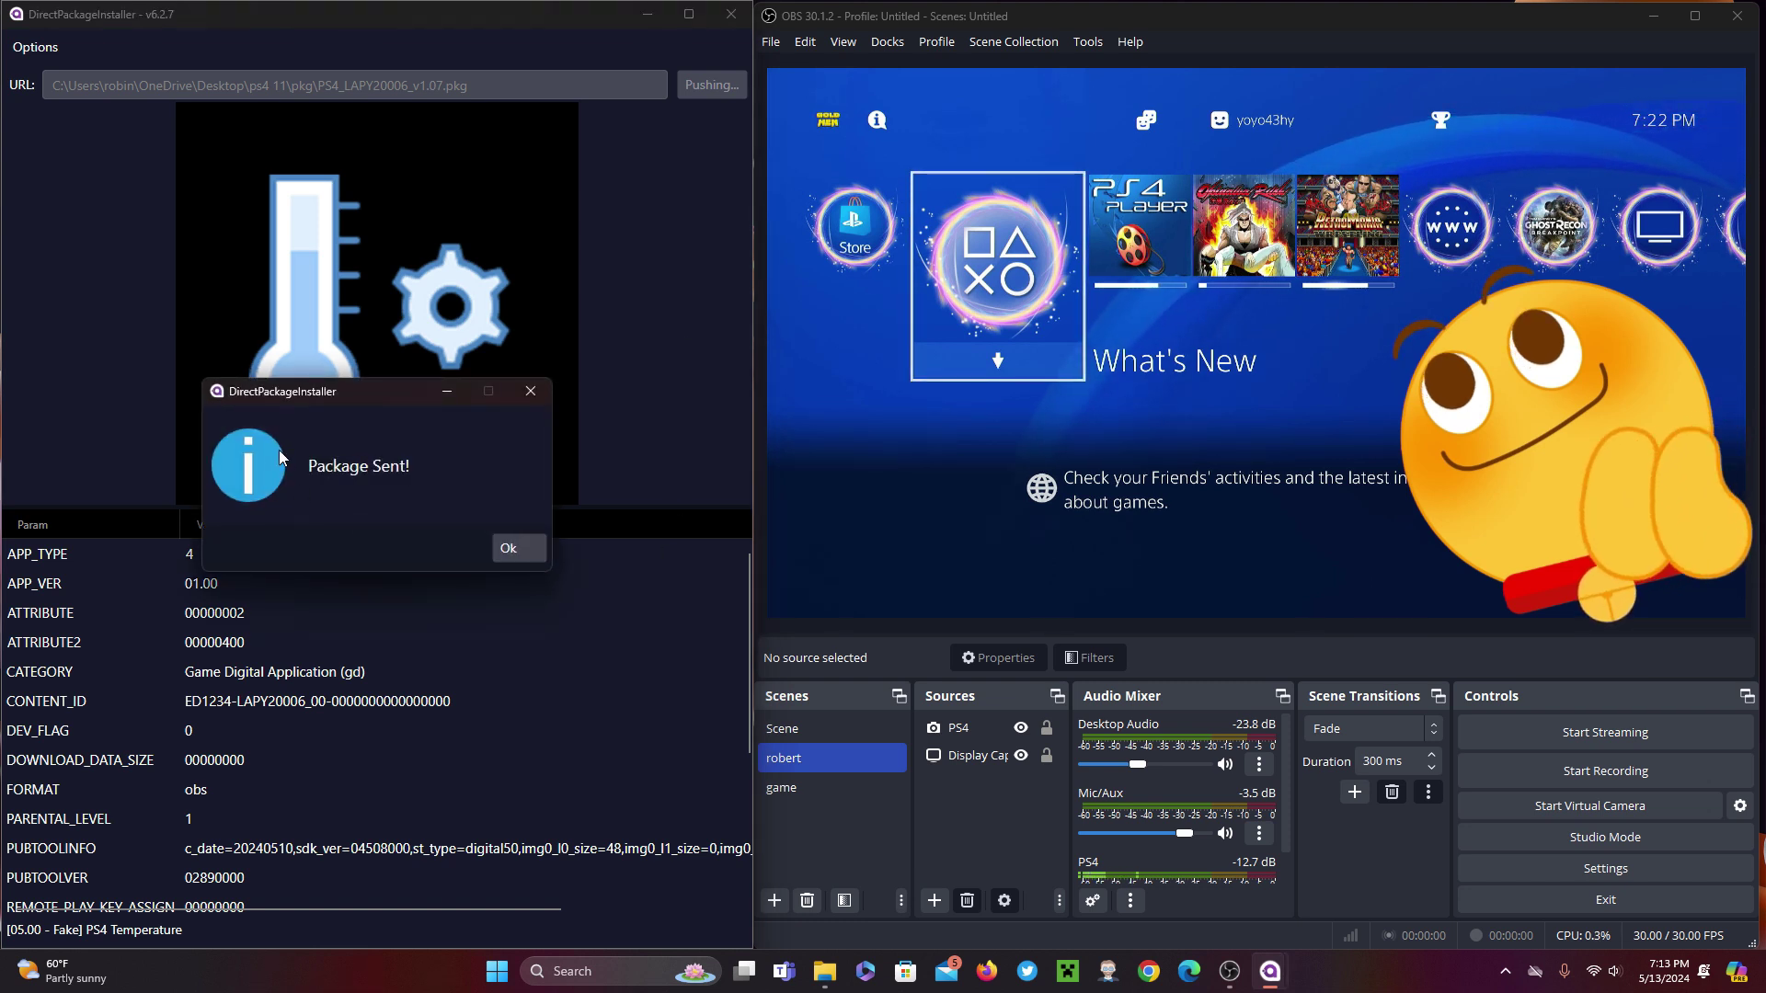
left_click(508, 547)
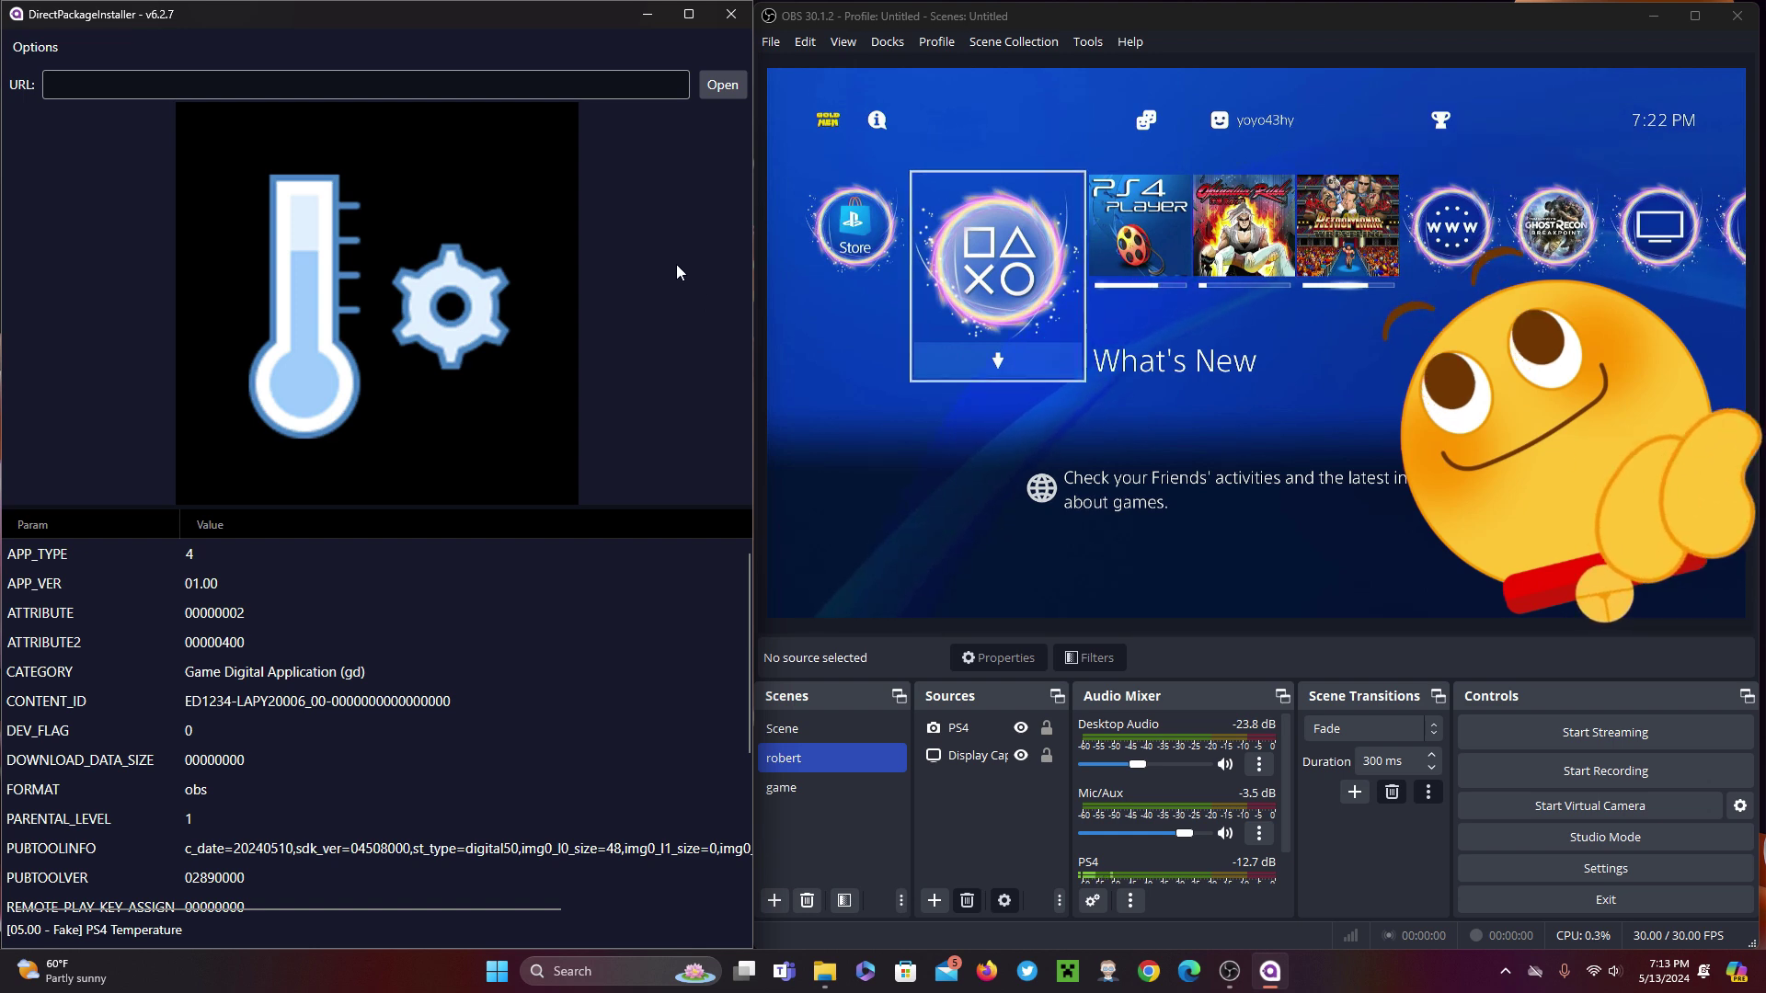
Load PS4_LAPY20009_v2.03.pkg from the pkg folder into the installer
left_click(723, 86)
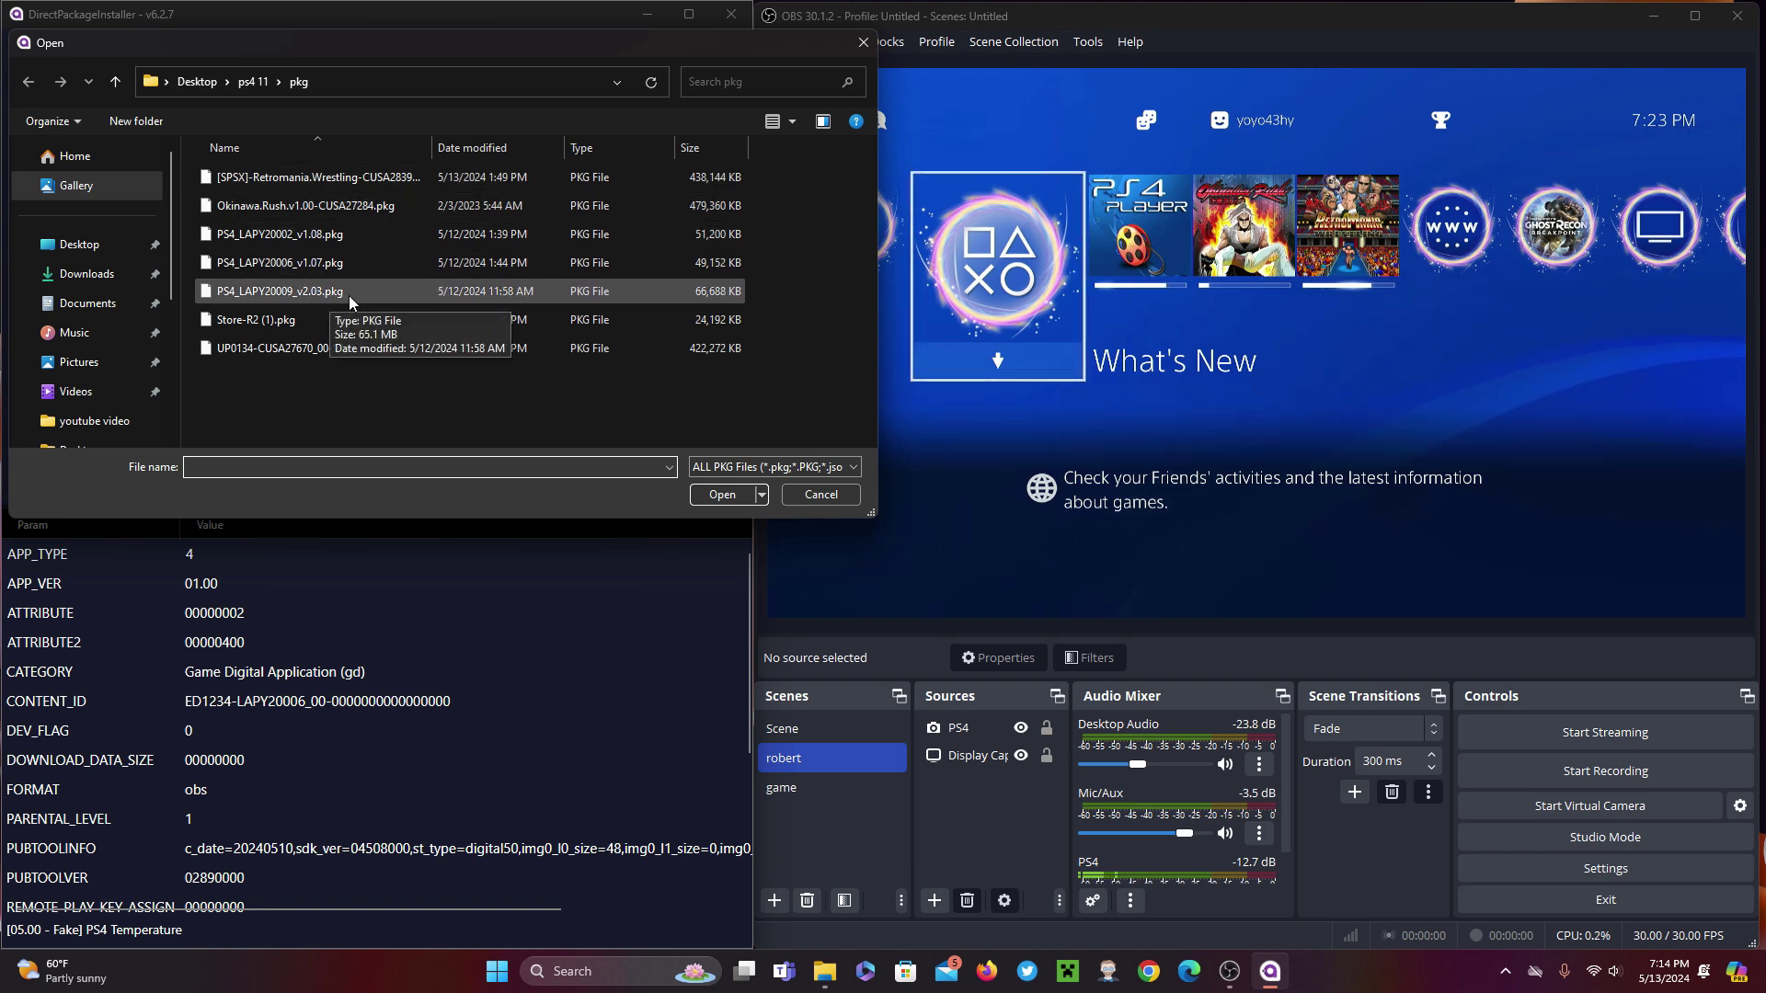
left_click(350, 296)
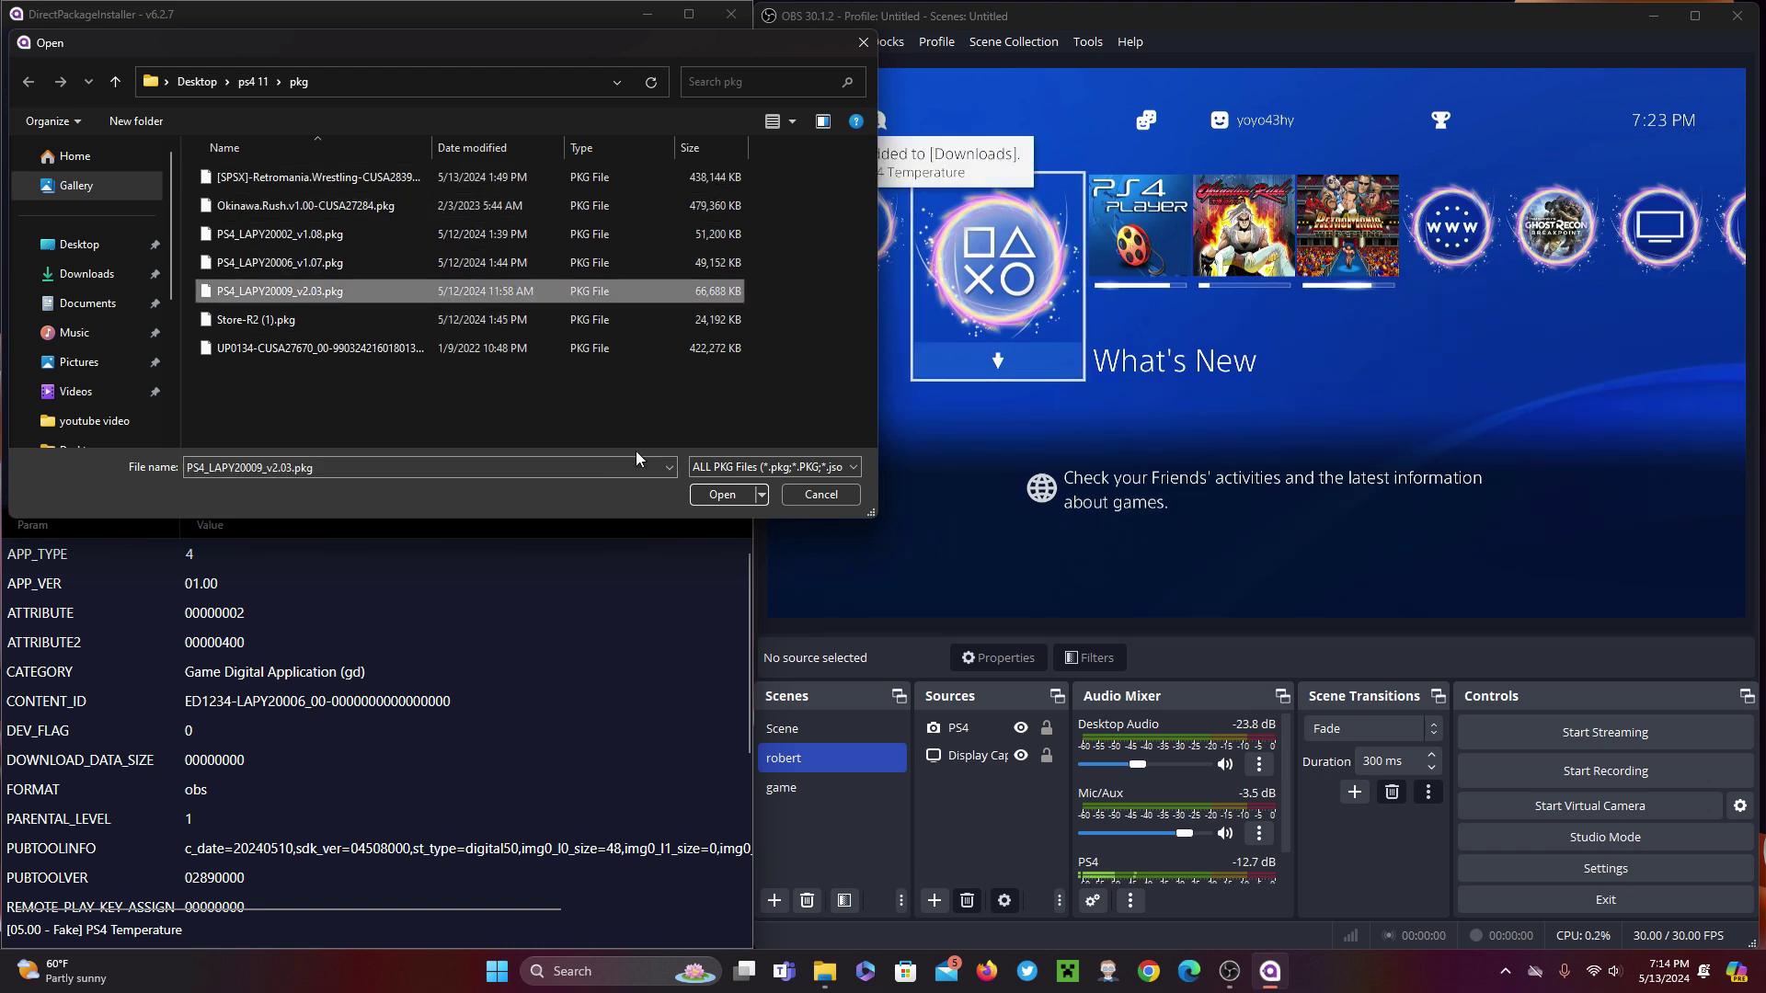
left_click(714, 497)
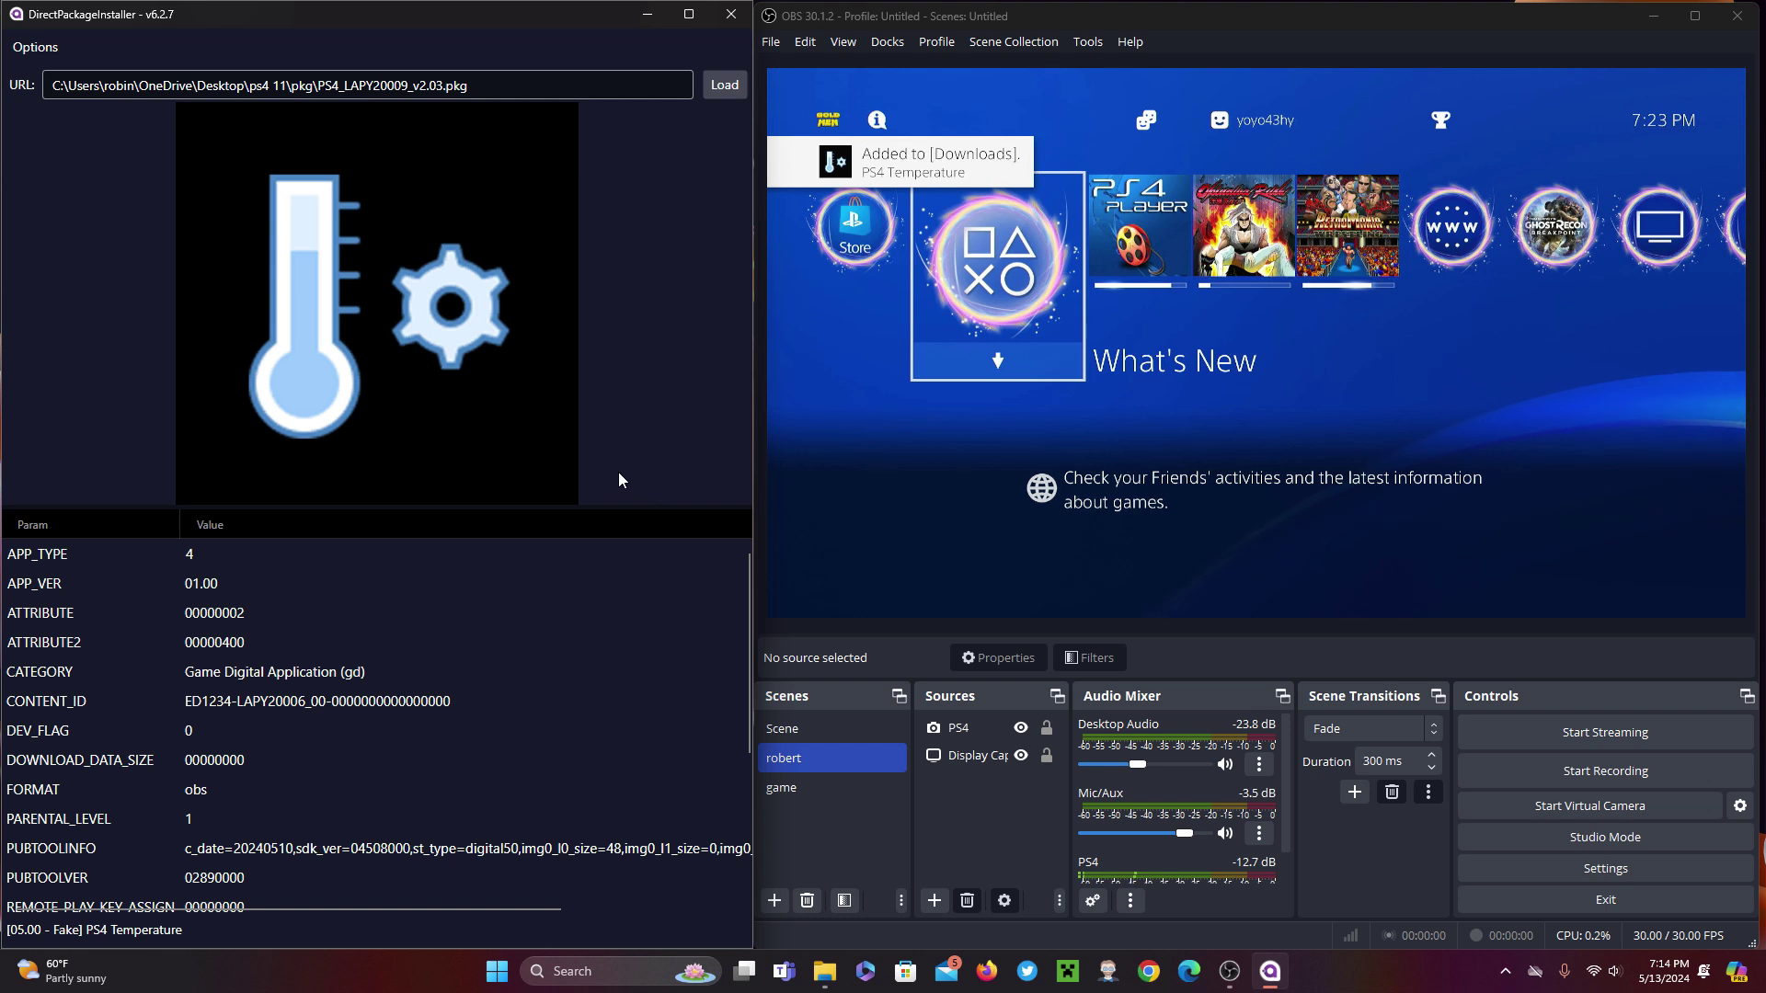
left_click(725, 85)
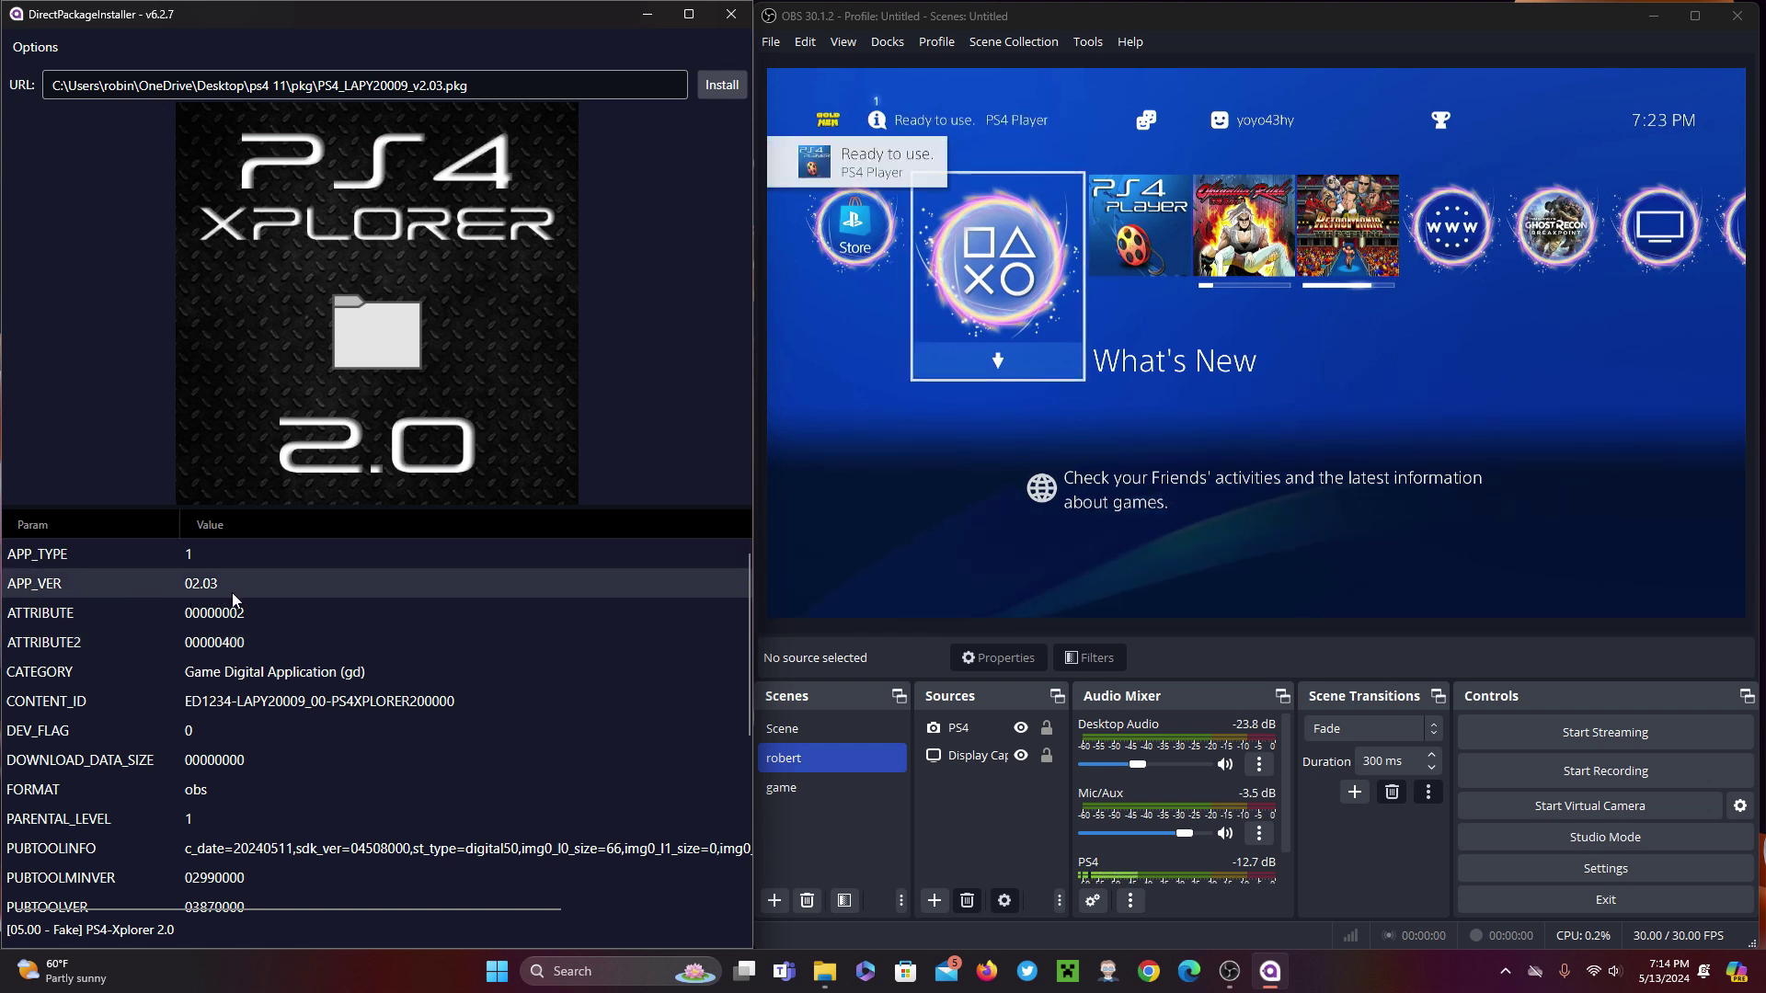
Look through the PS4-Xplorer 2.0 package's parameters and install it on the PS4
scroll(528, 686, "down", 1)
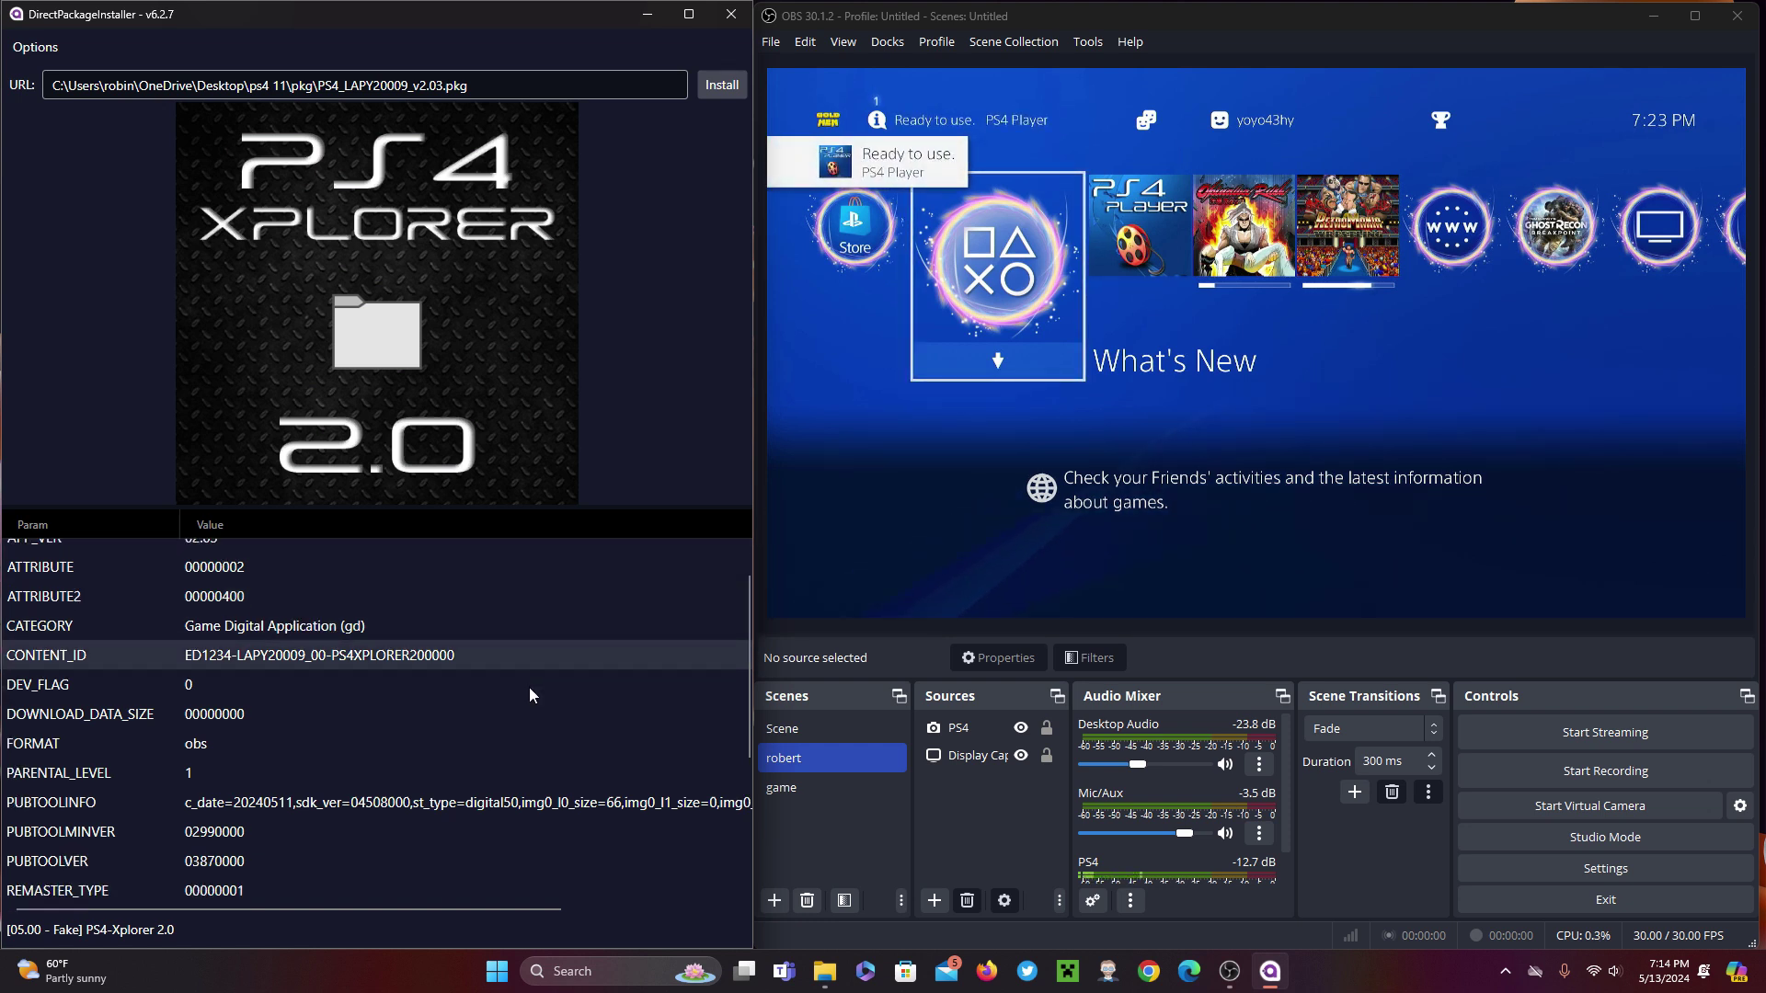
scroll(577, 733, "down", 1)
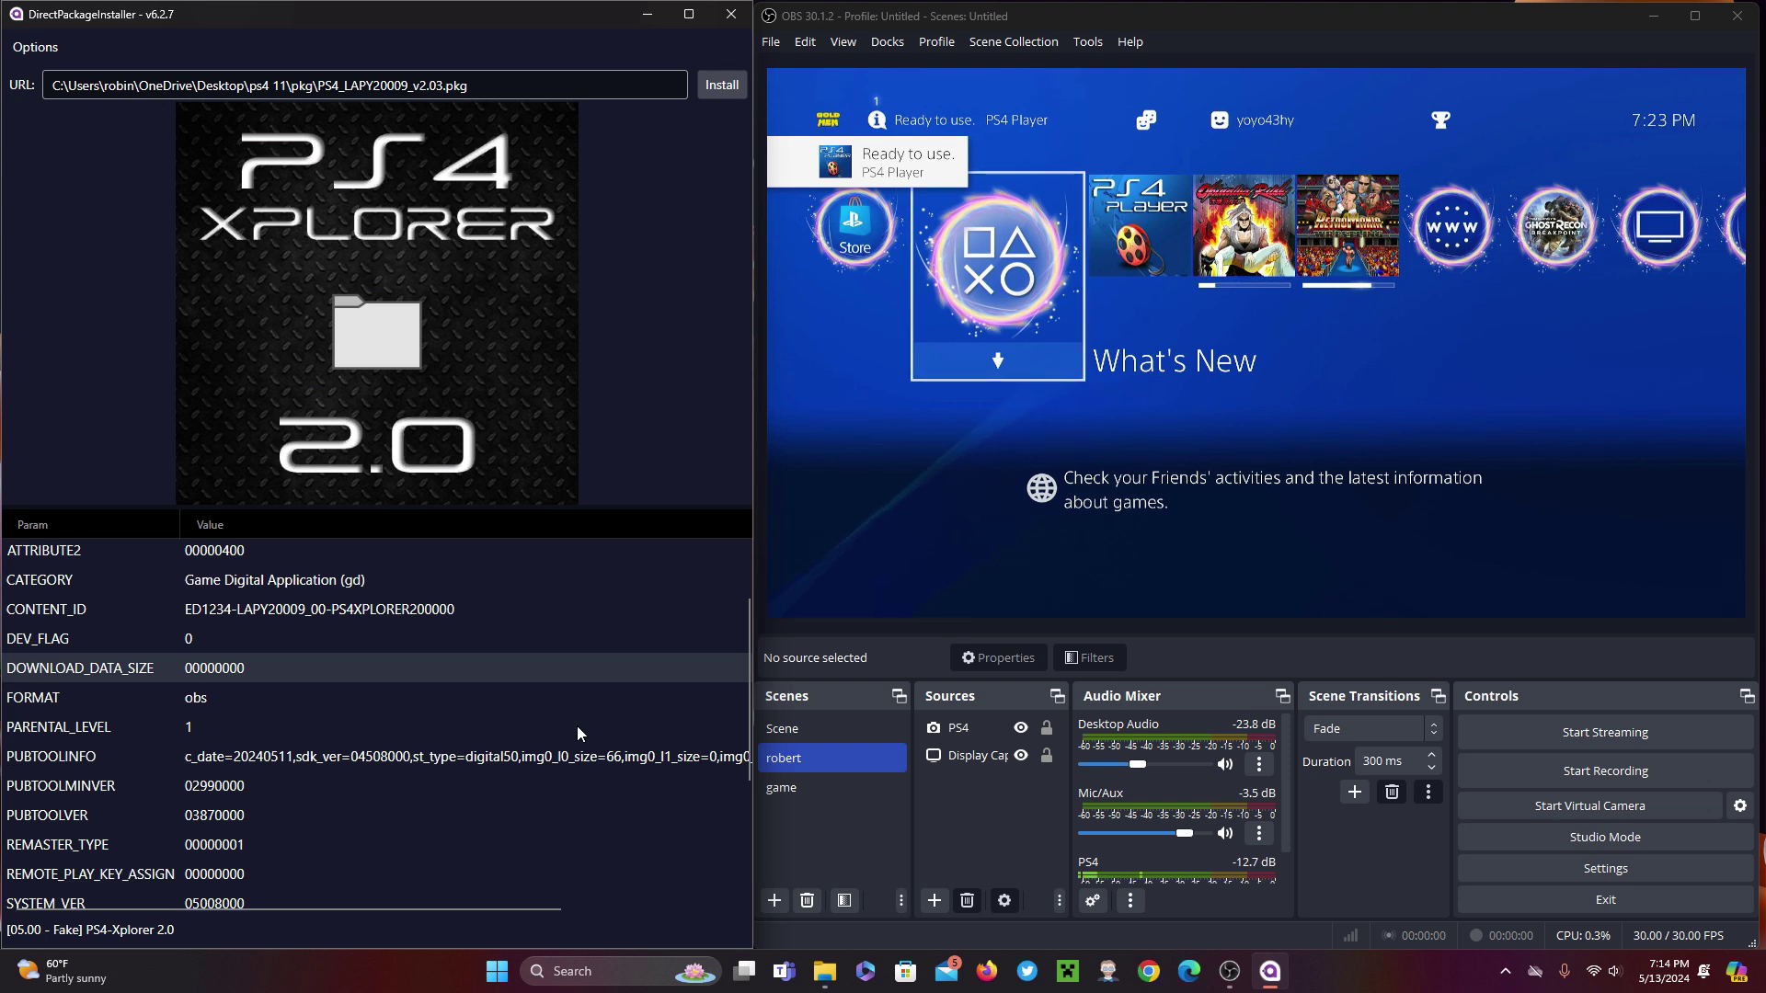
scroll(576, 733, "down", 1)
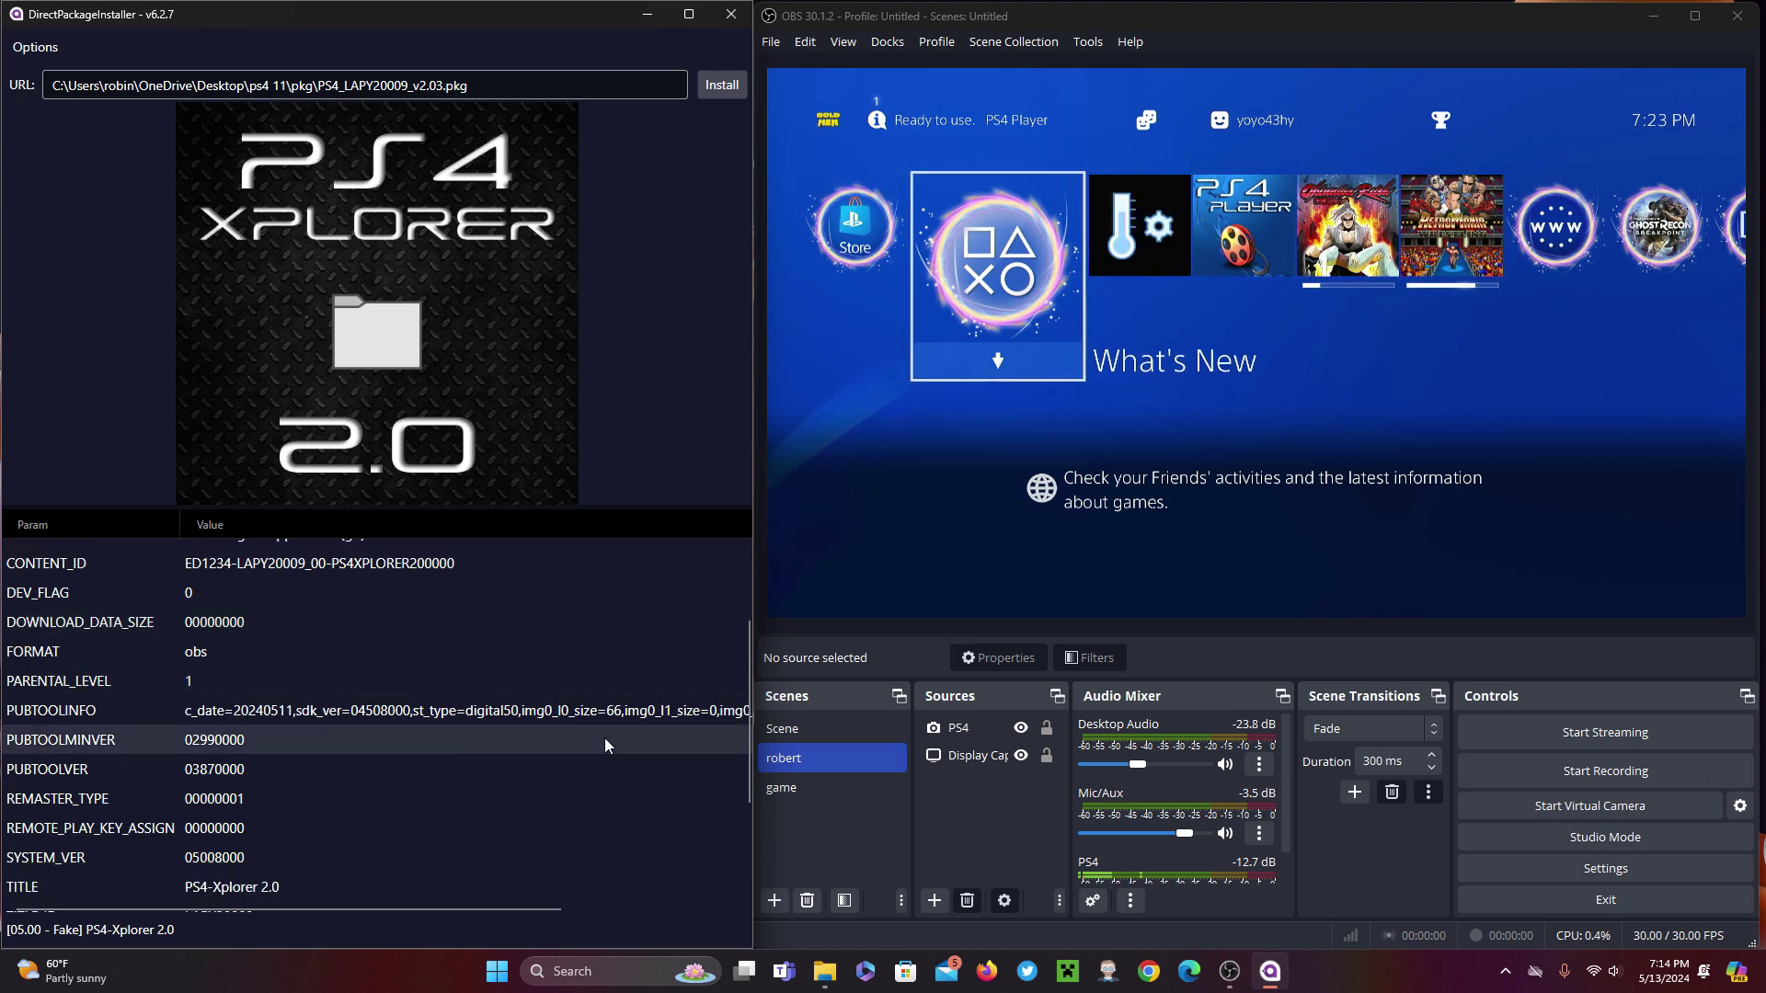
scroll(660, 742, "down", 2)
scroll(661, 741, "down", 2)
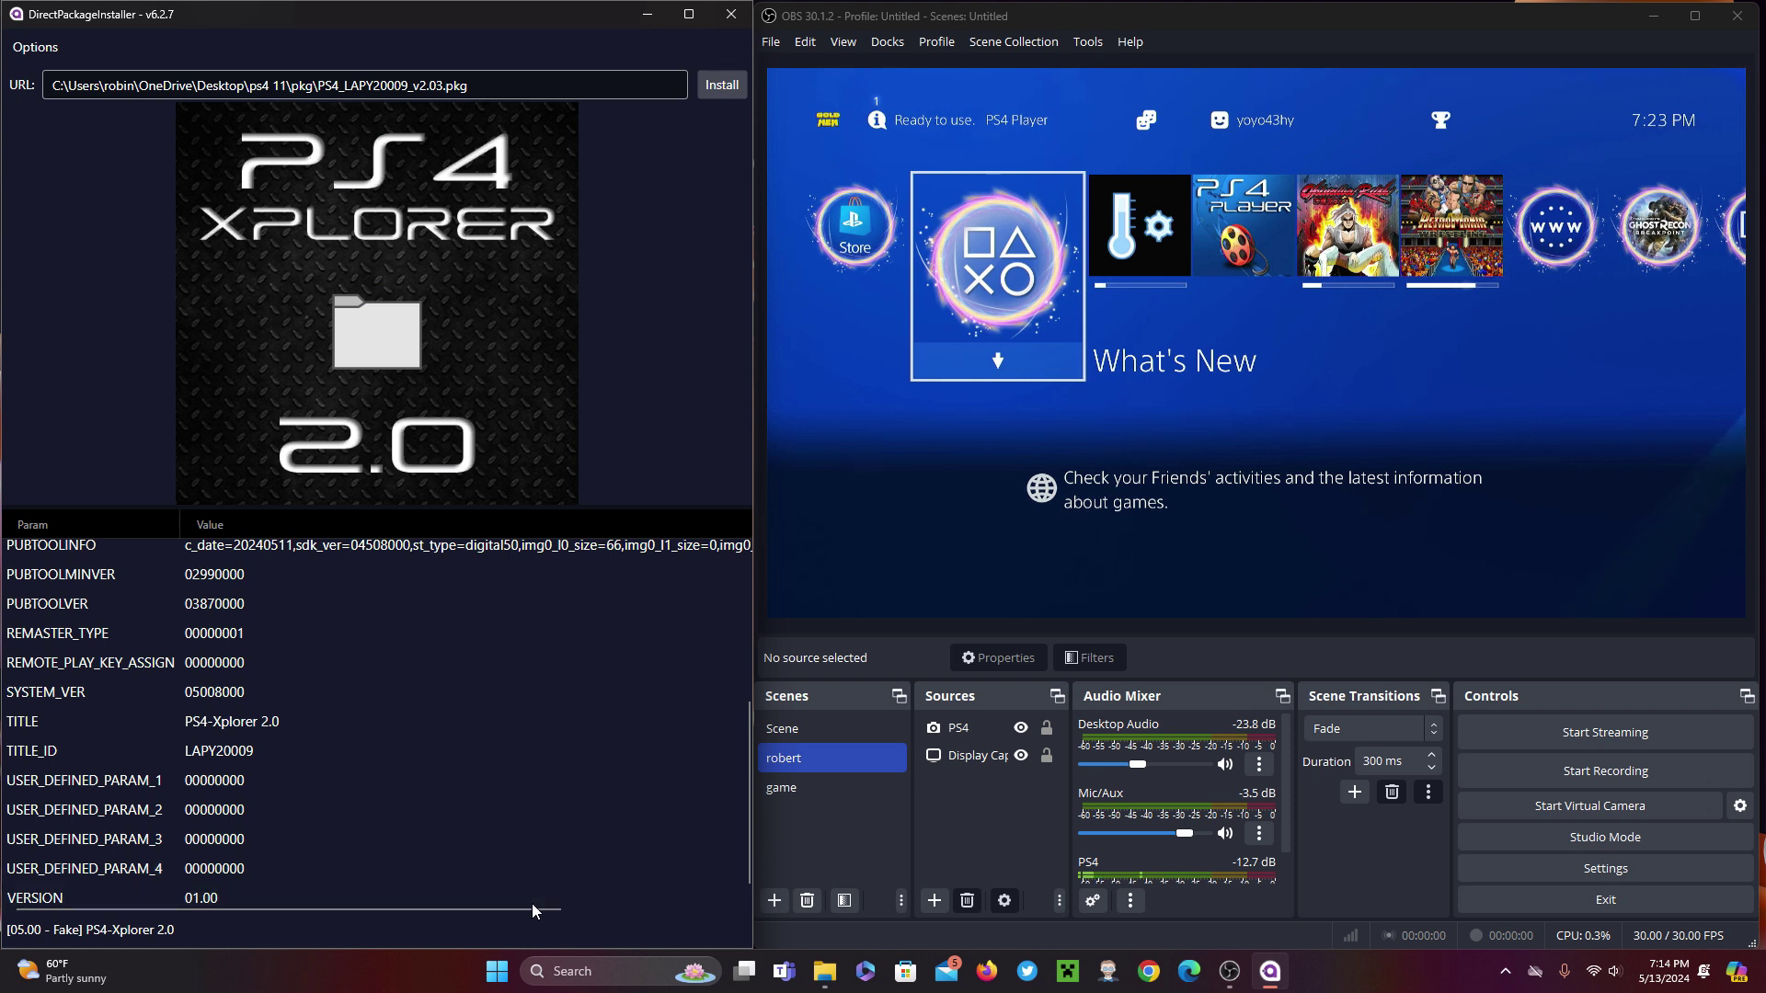
mouse_move(532, 903)
scroll(614, 787, "up", 4)
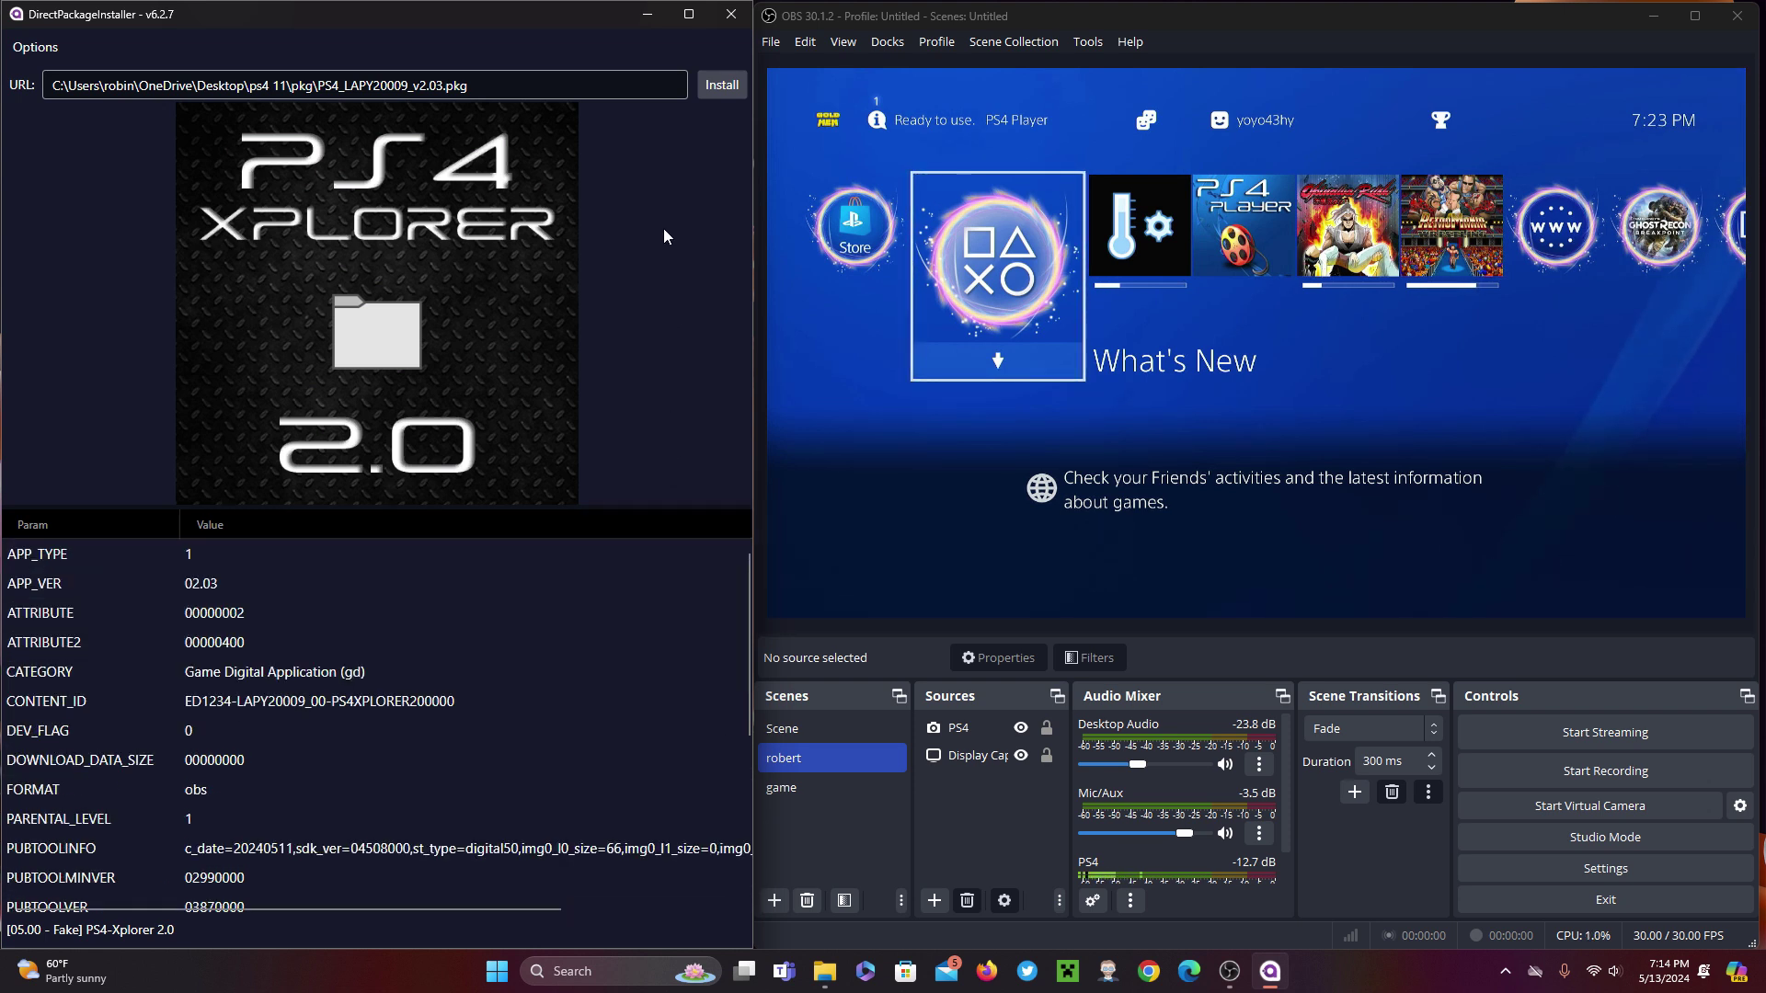
left_click(715, 86)
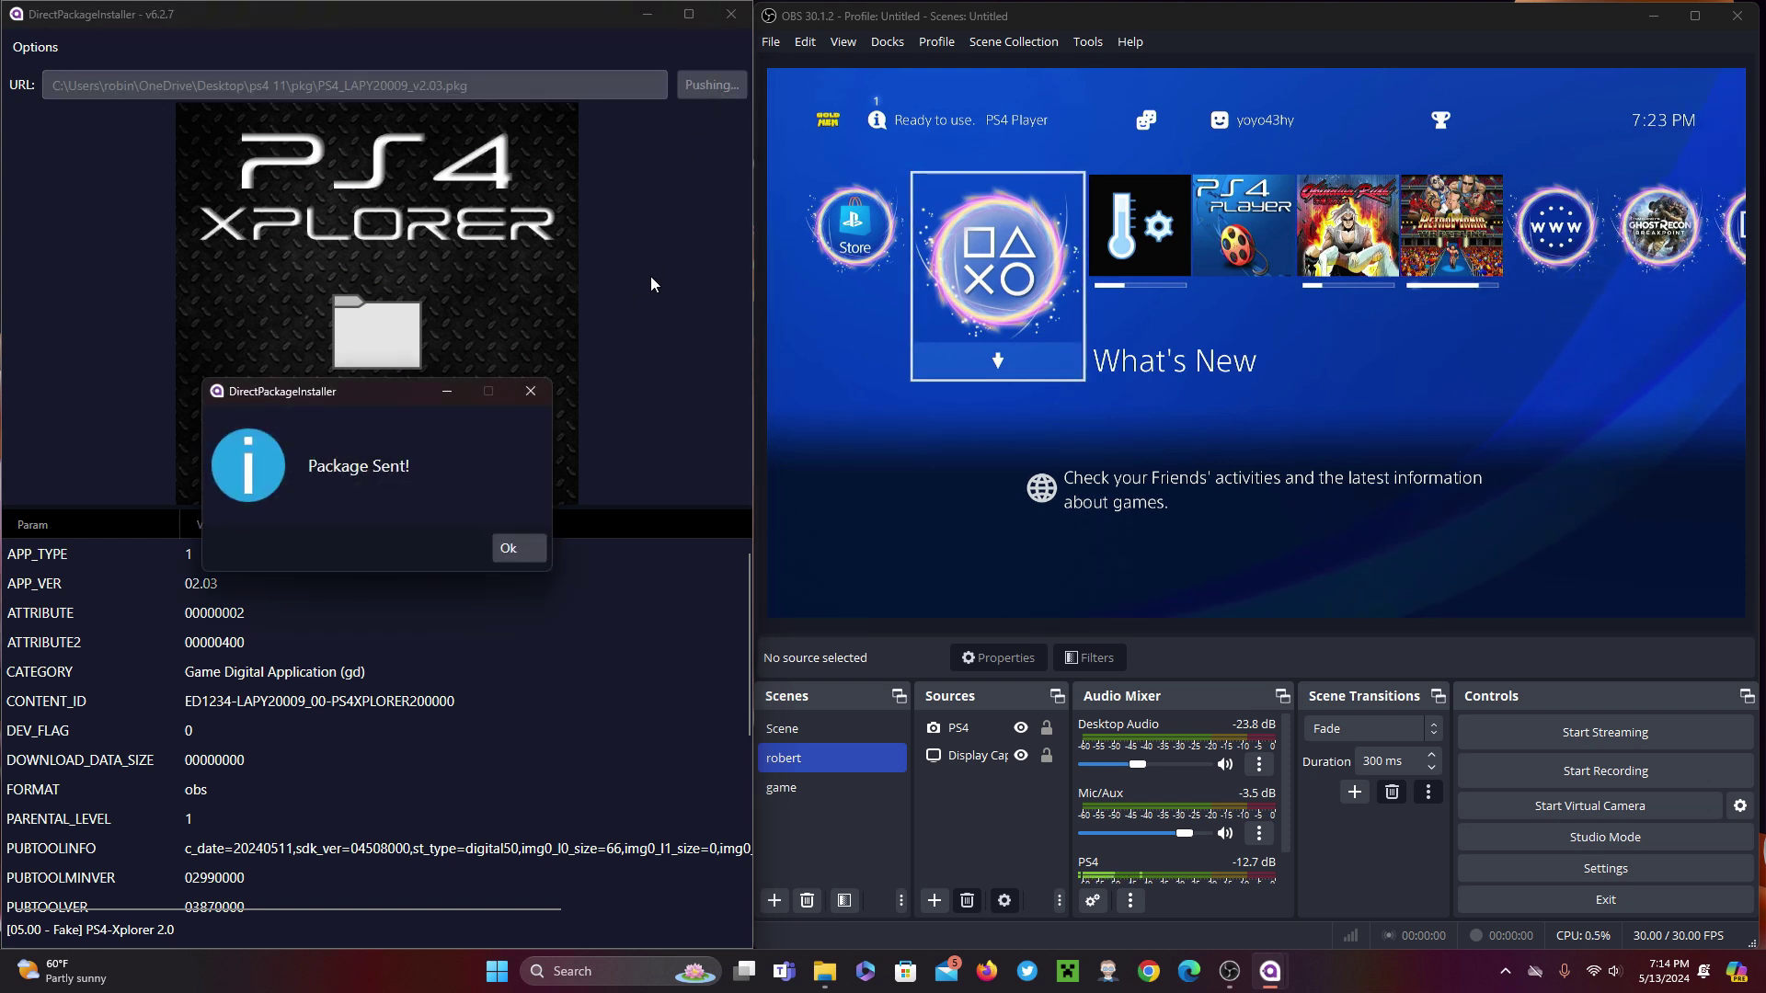
left_click(520, 546)
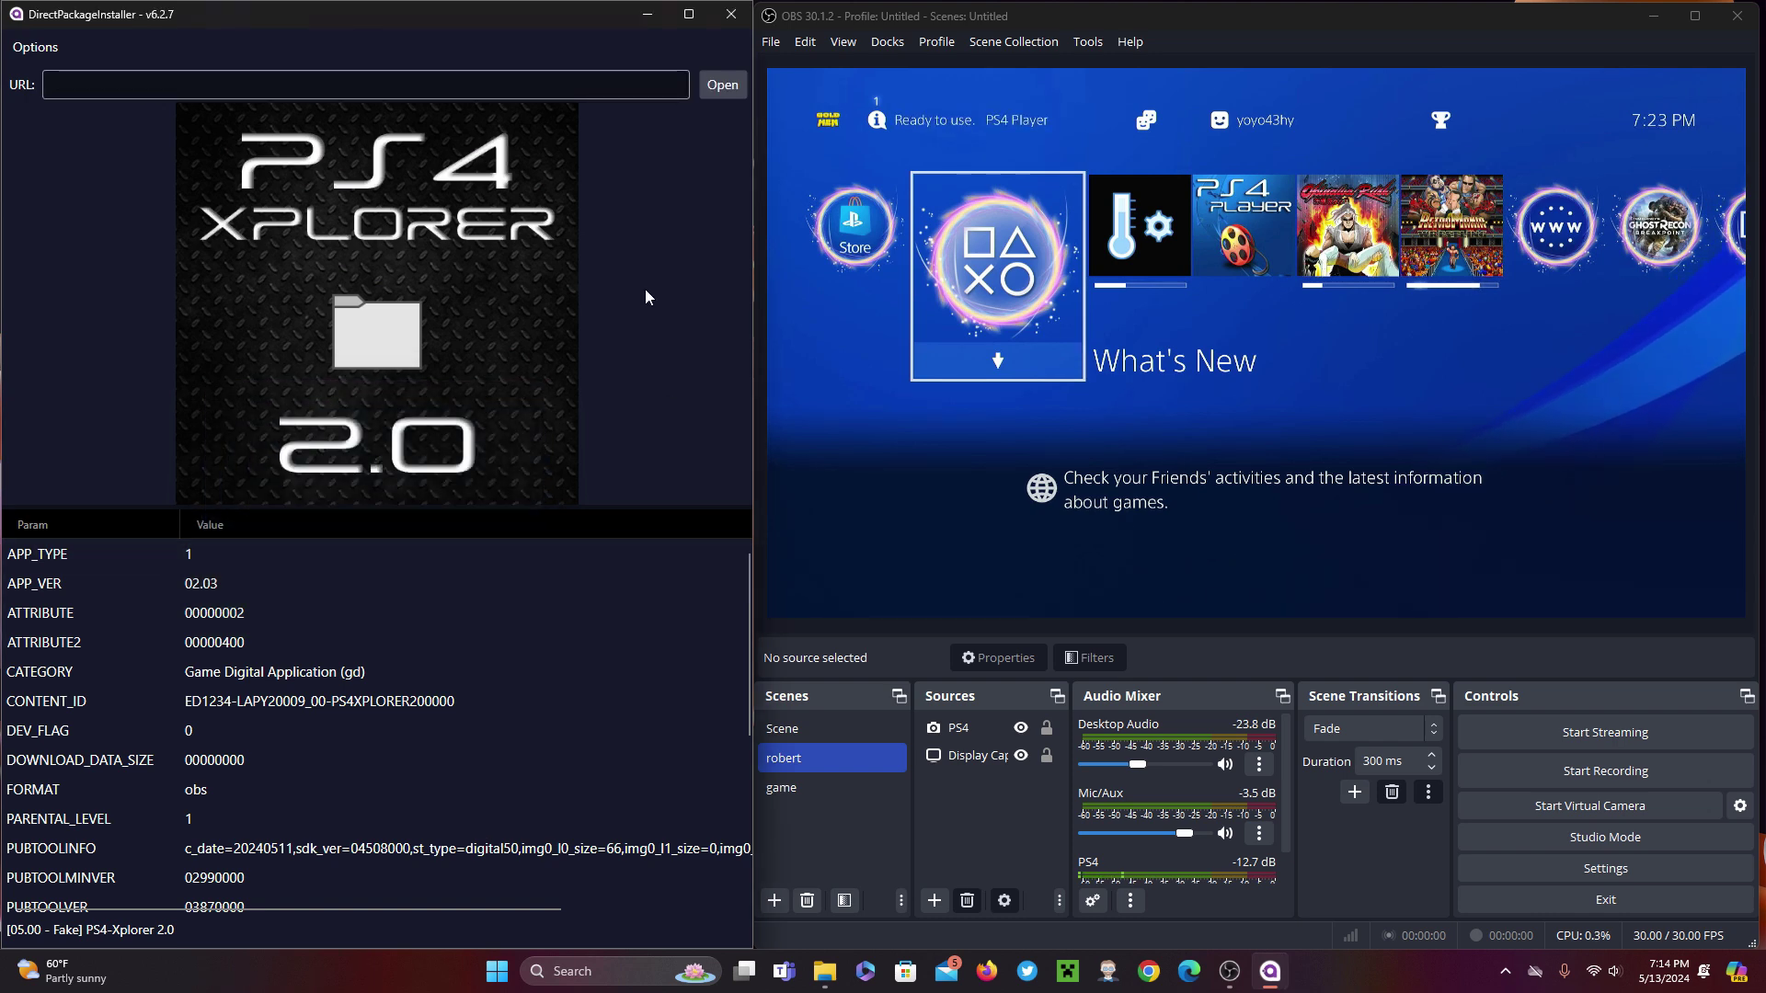
Load Store-R2 (1).pkg from the pkg folder and install this Homebrew Store package on the PS4
left_click(720, 86)
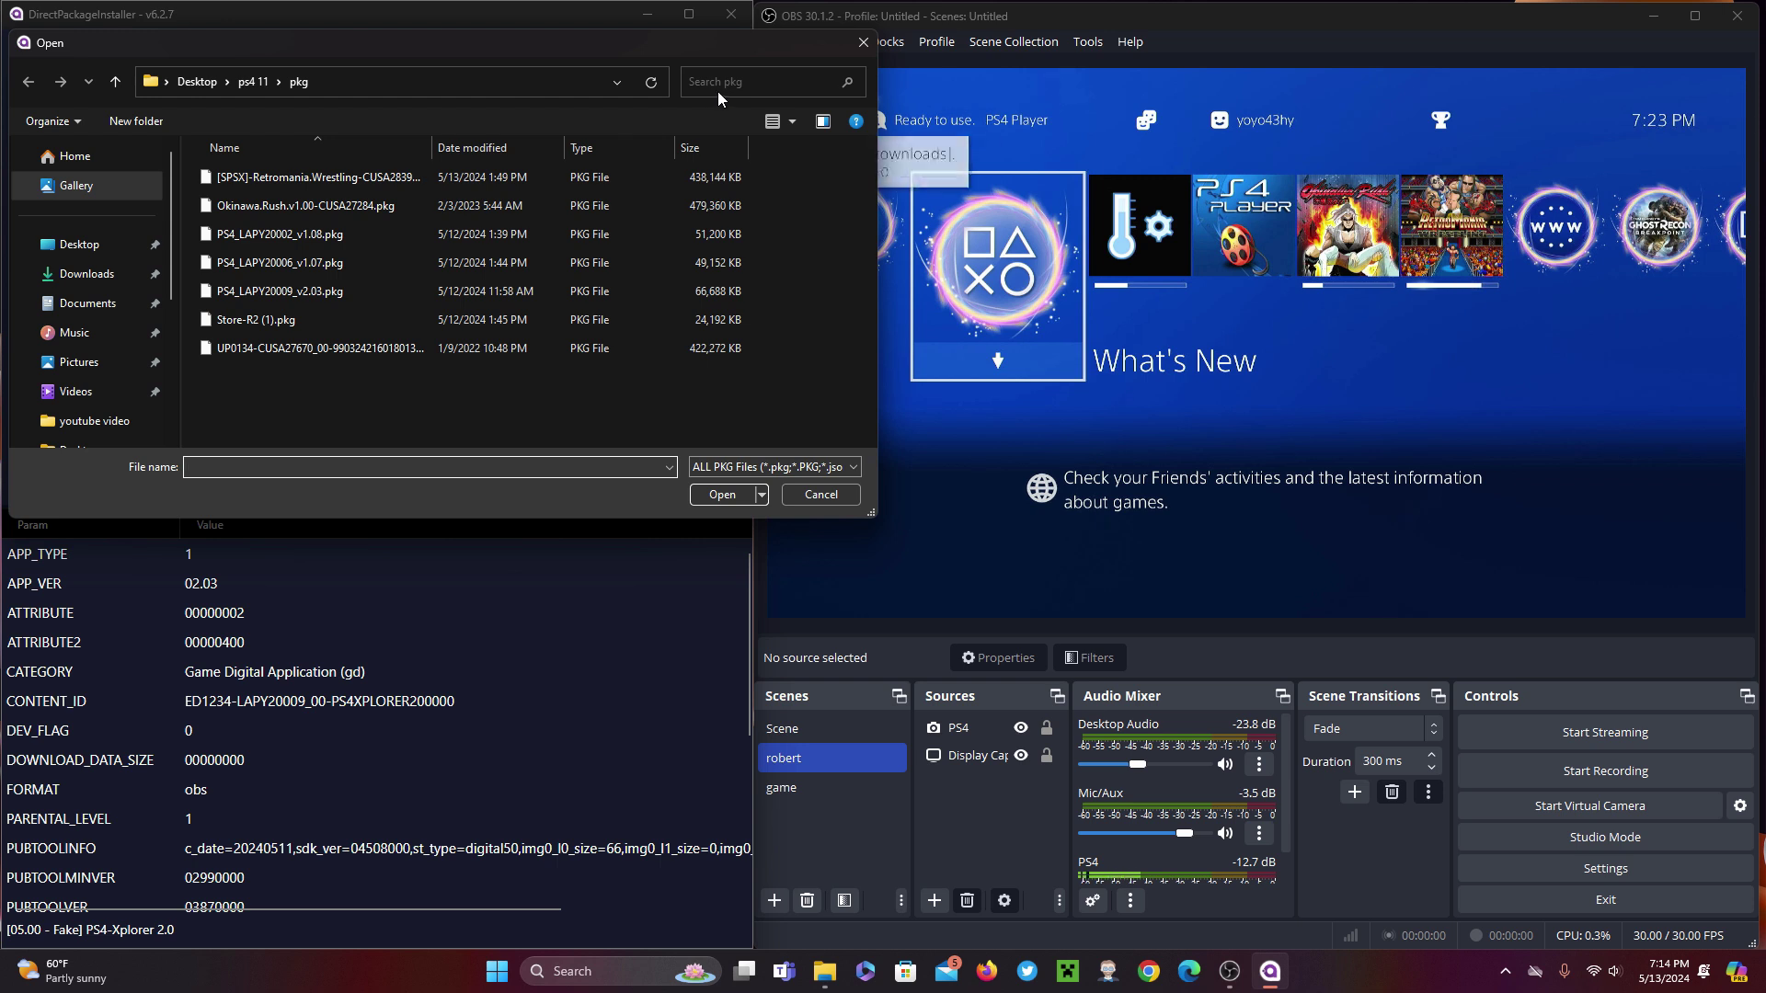
left_click(307, 327)
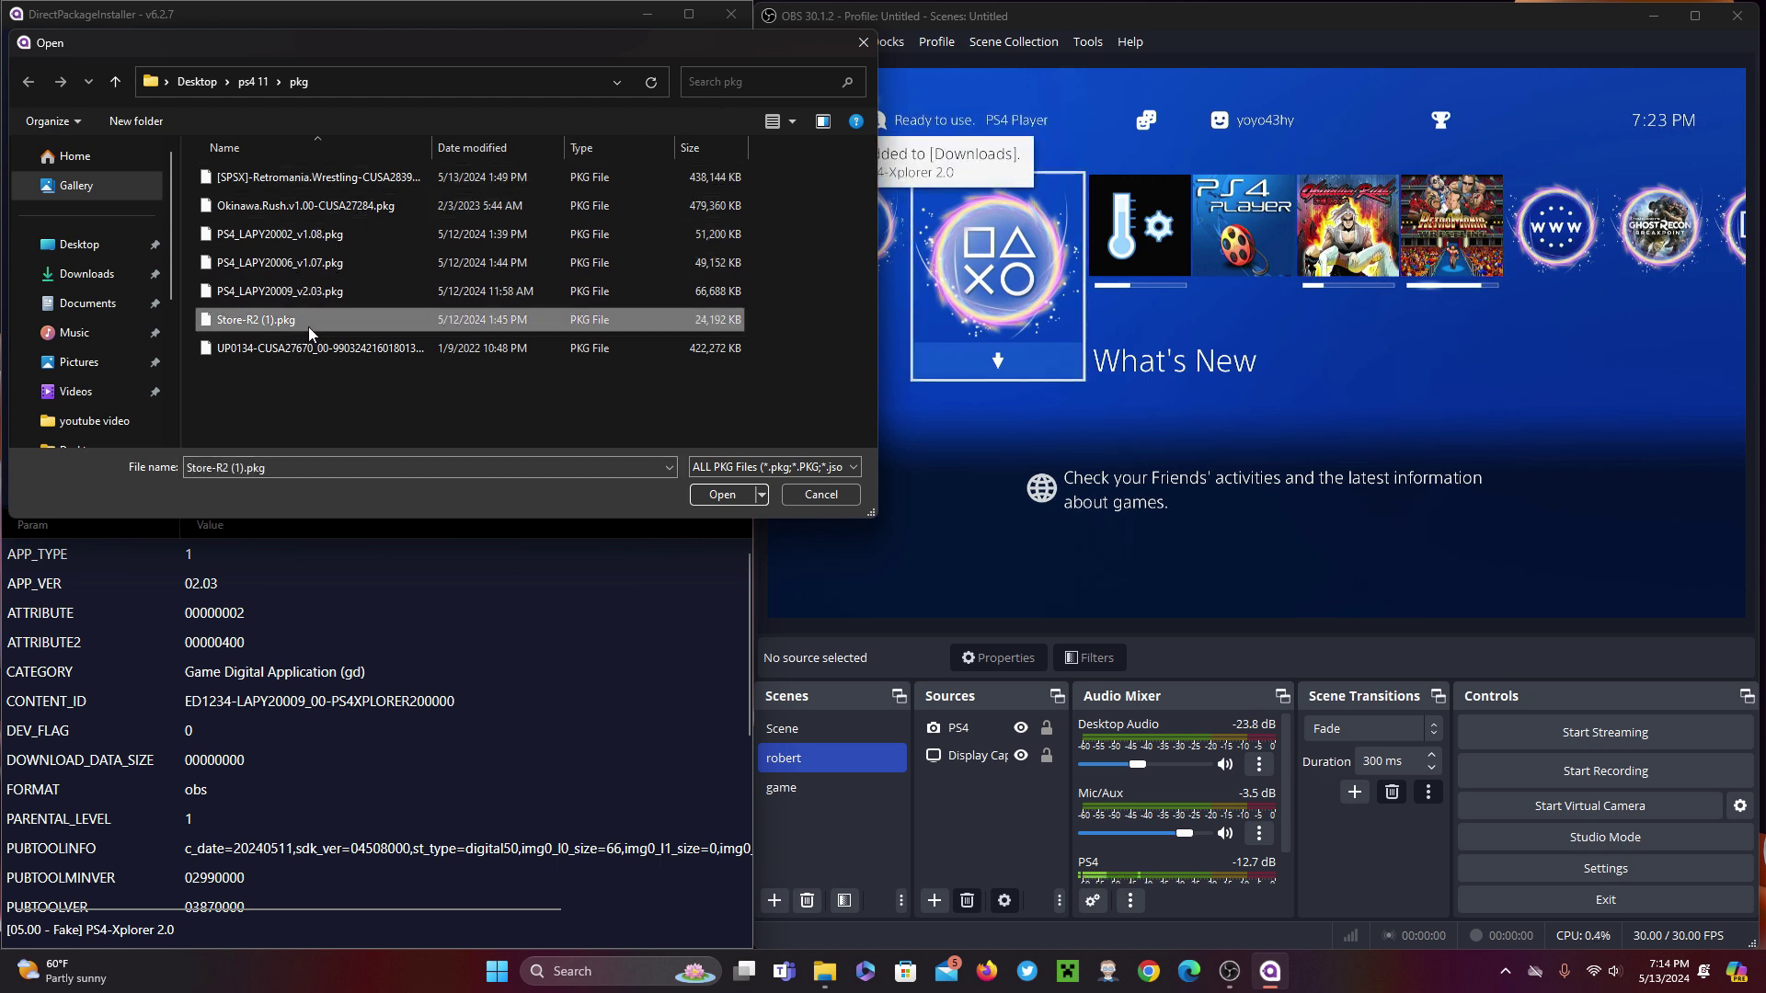
left_click(714, 494)
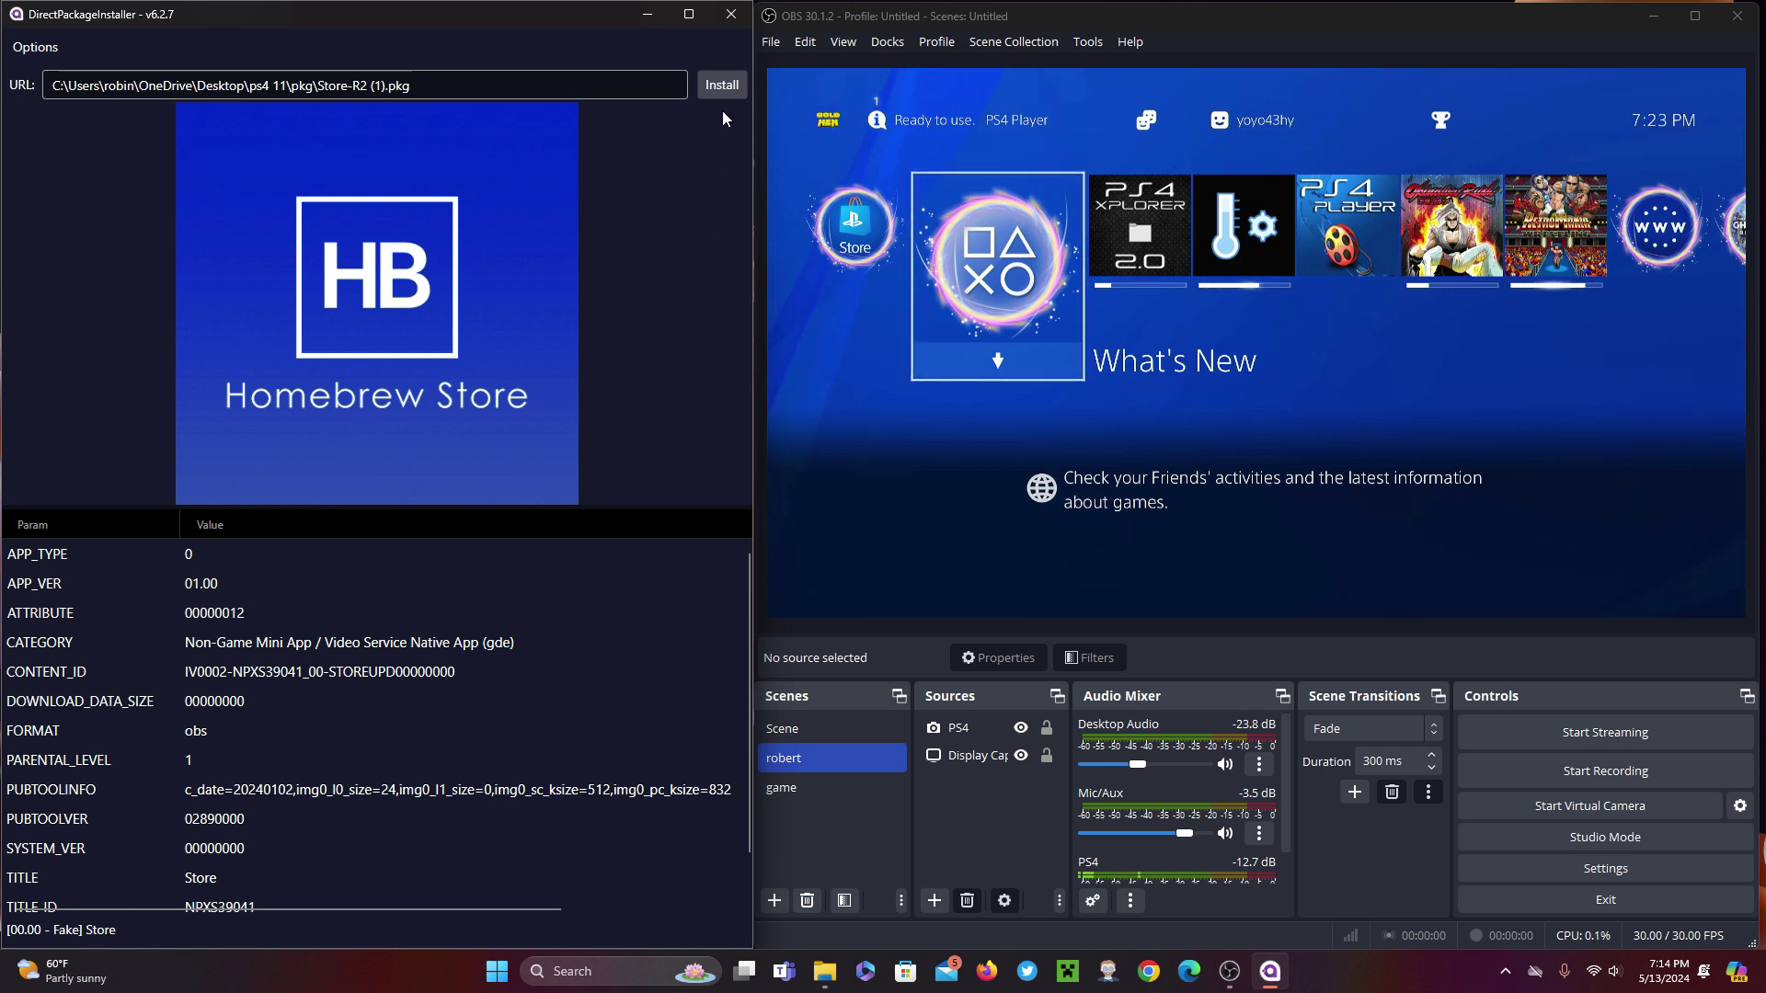
left_click(724, 85)
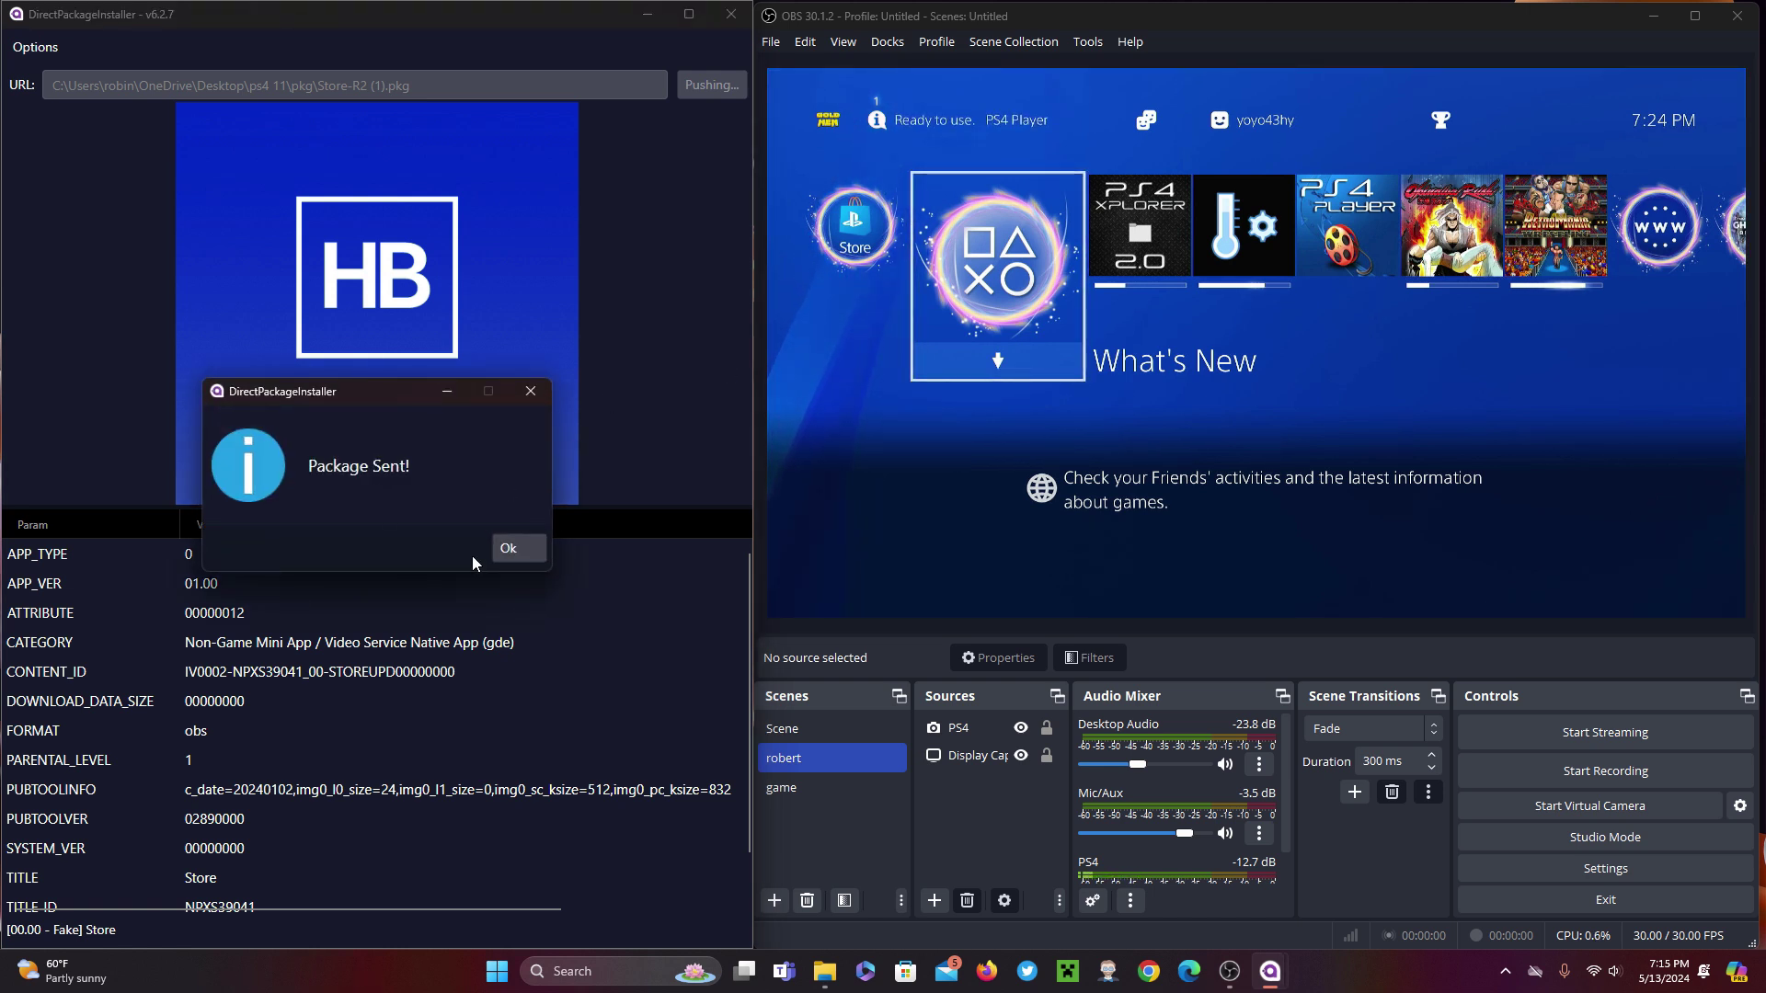
left_click(516, 552)
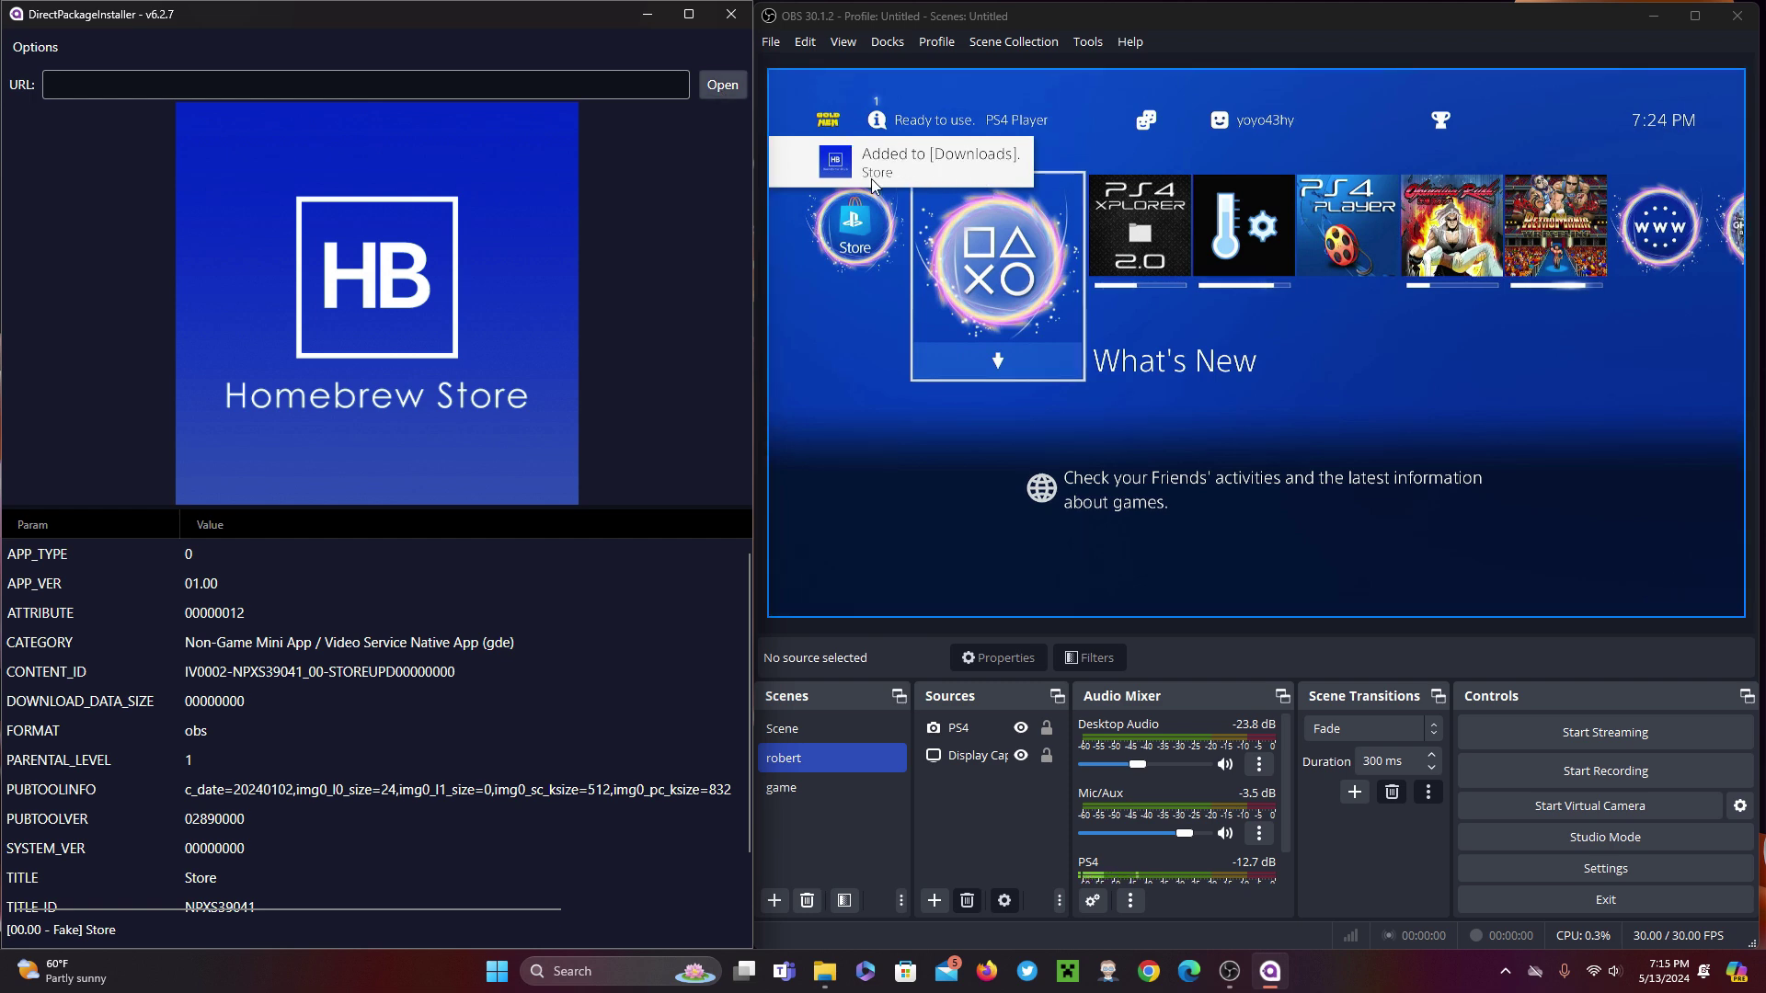
left_click(725, 90)
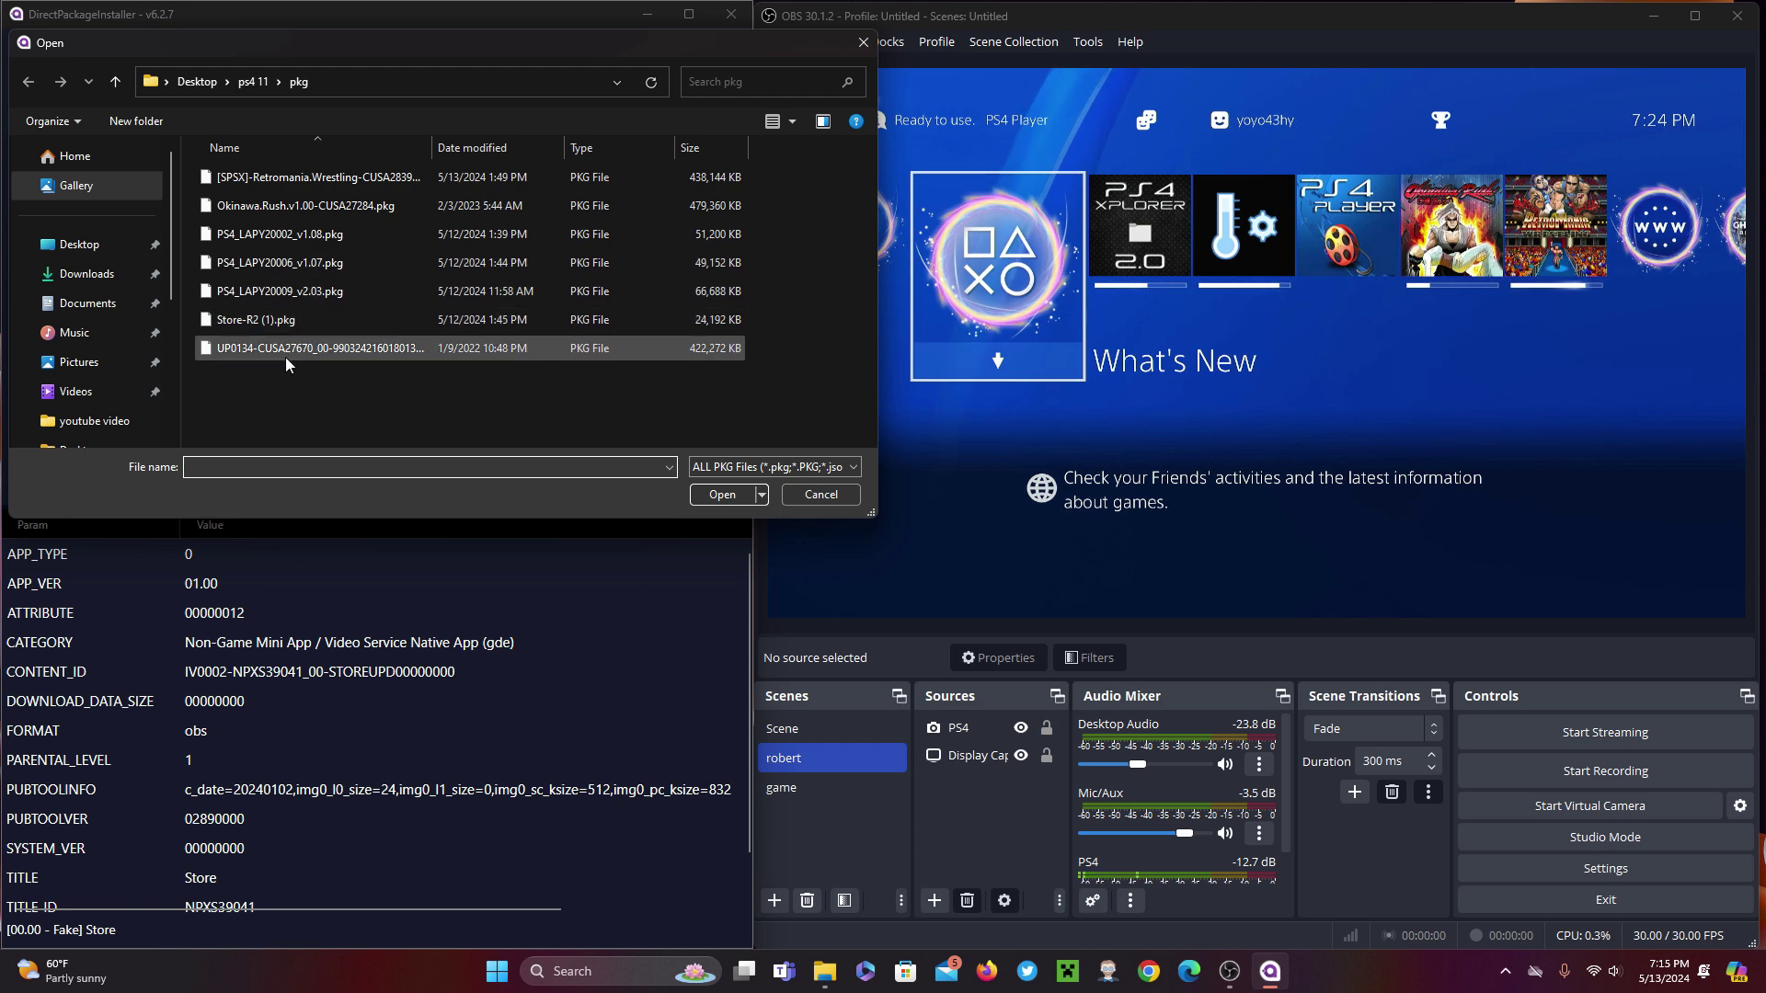
left_click(334, 350)
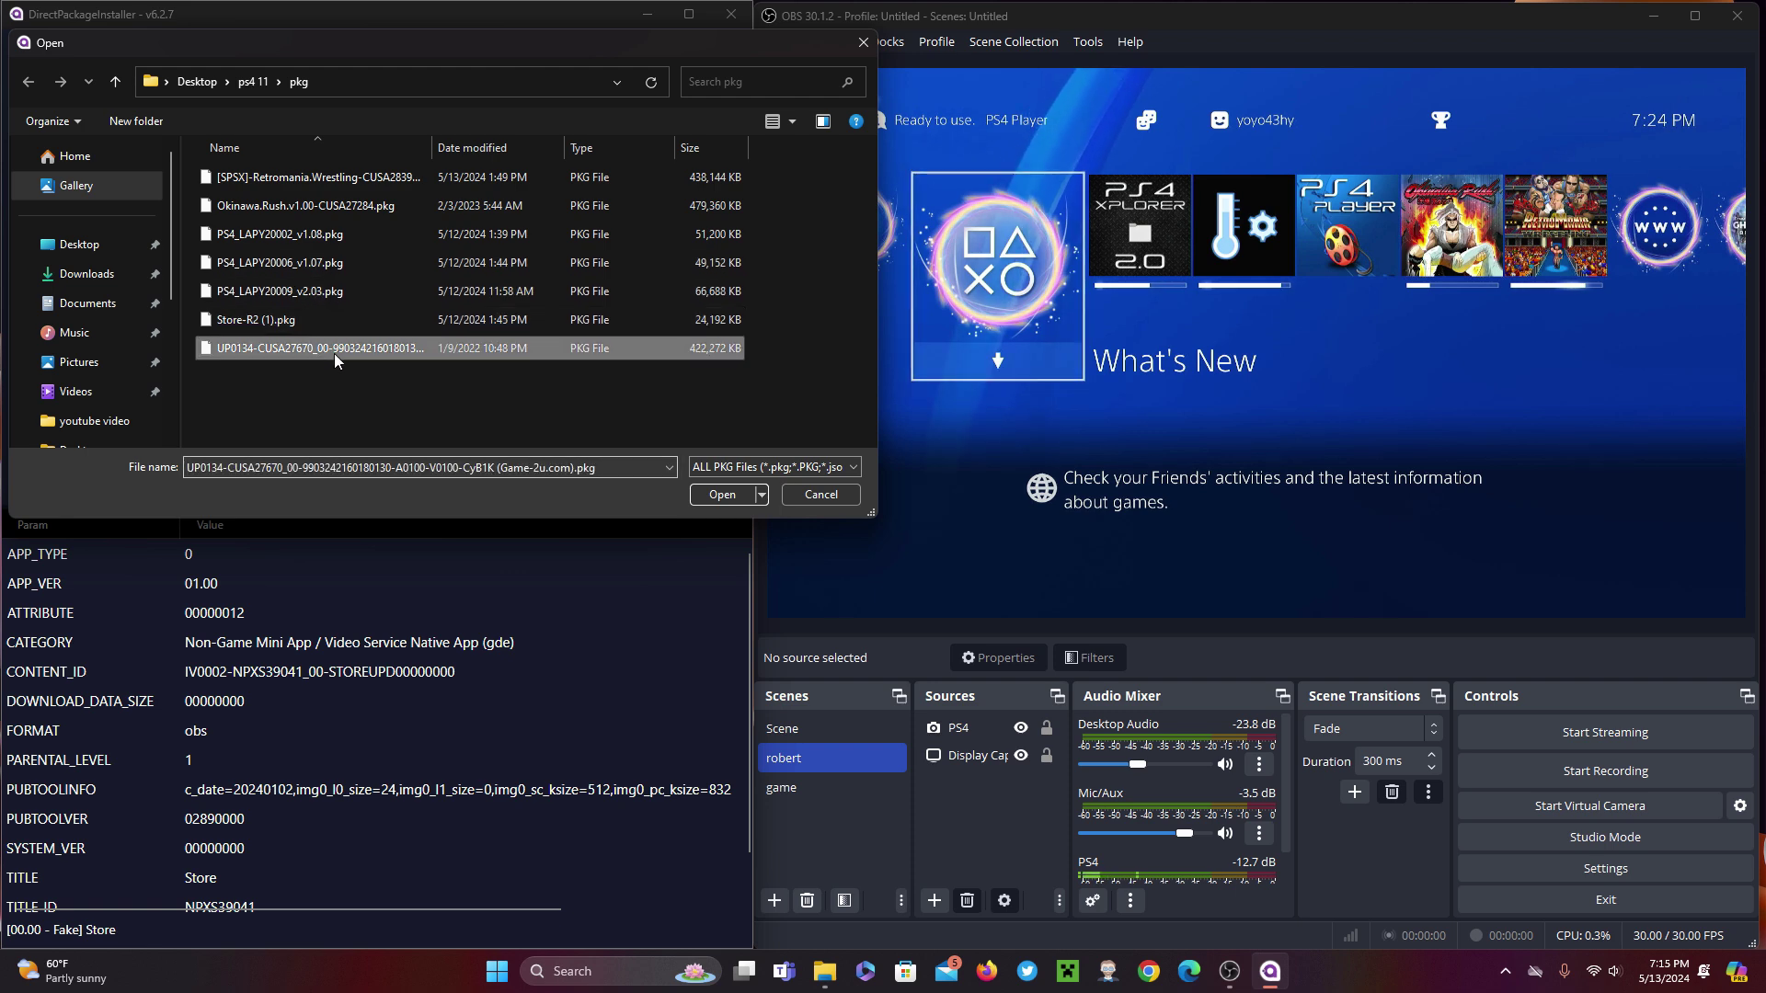
left_click(722, 495)
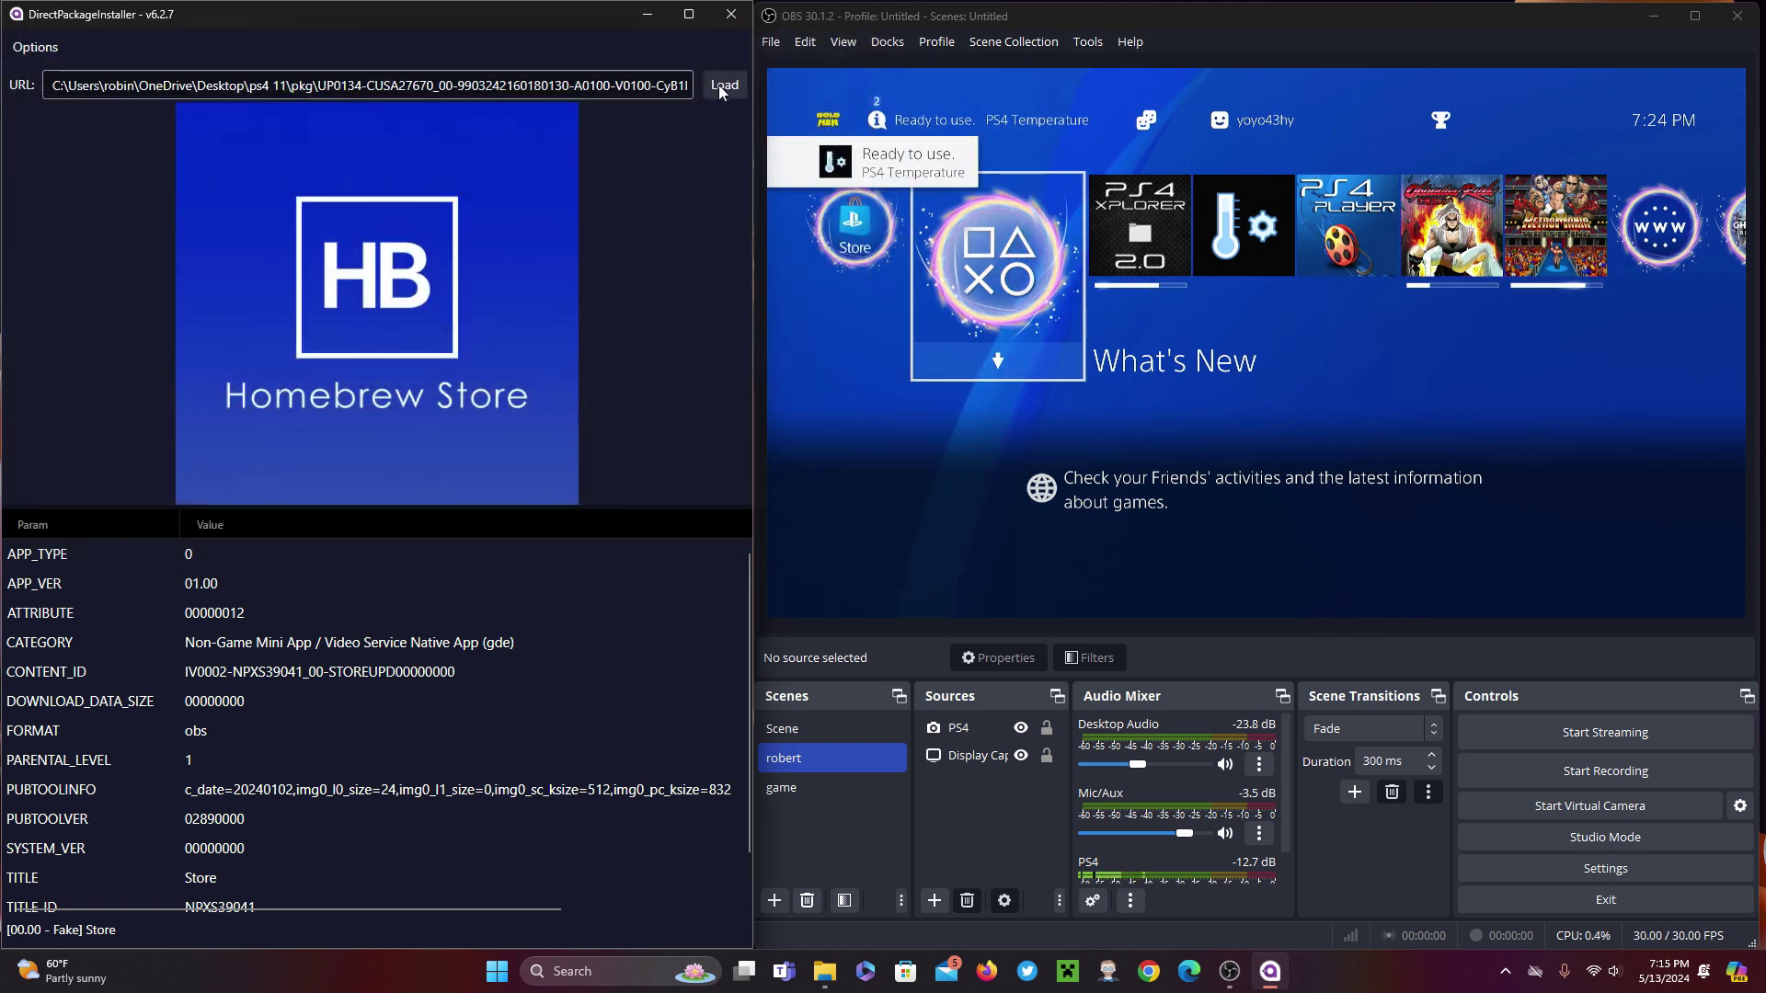
left_click(715, 84)
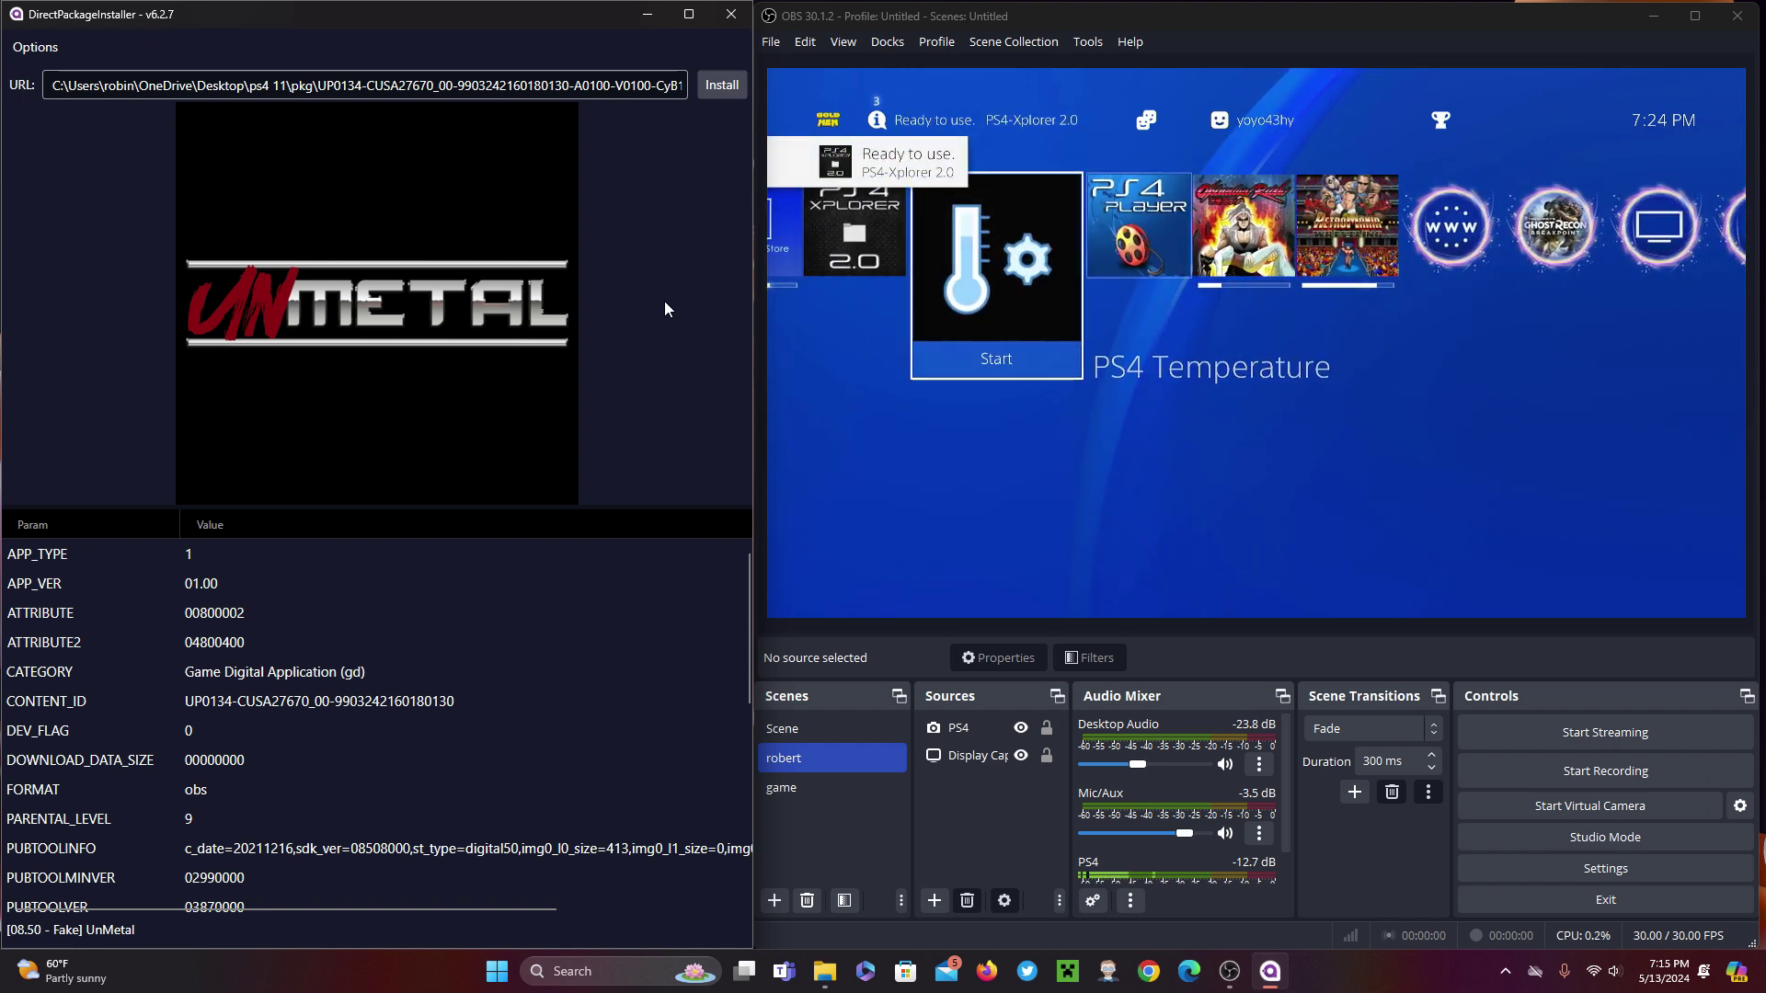
Look through the UnMetal package's parameters and install the package on the PS4
scroll(499, 743, "down", 9)
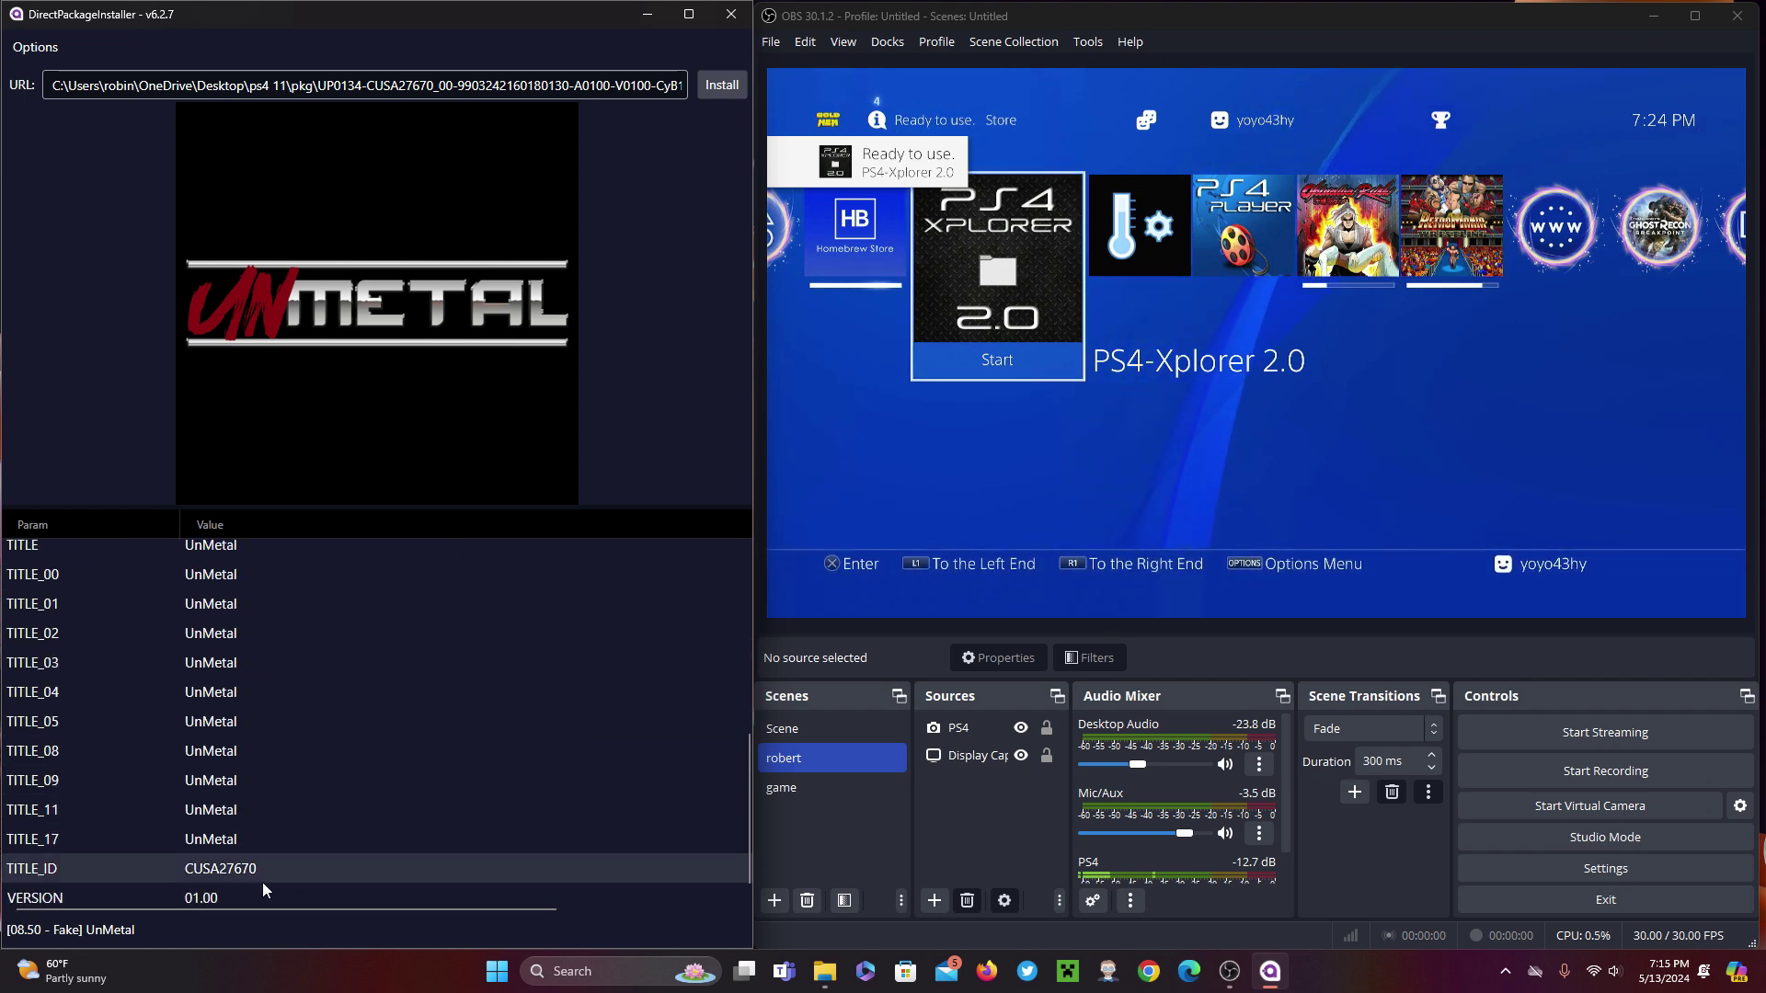
scroll(472, 826, "up", 9)
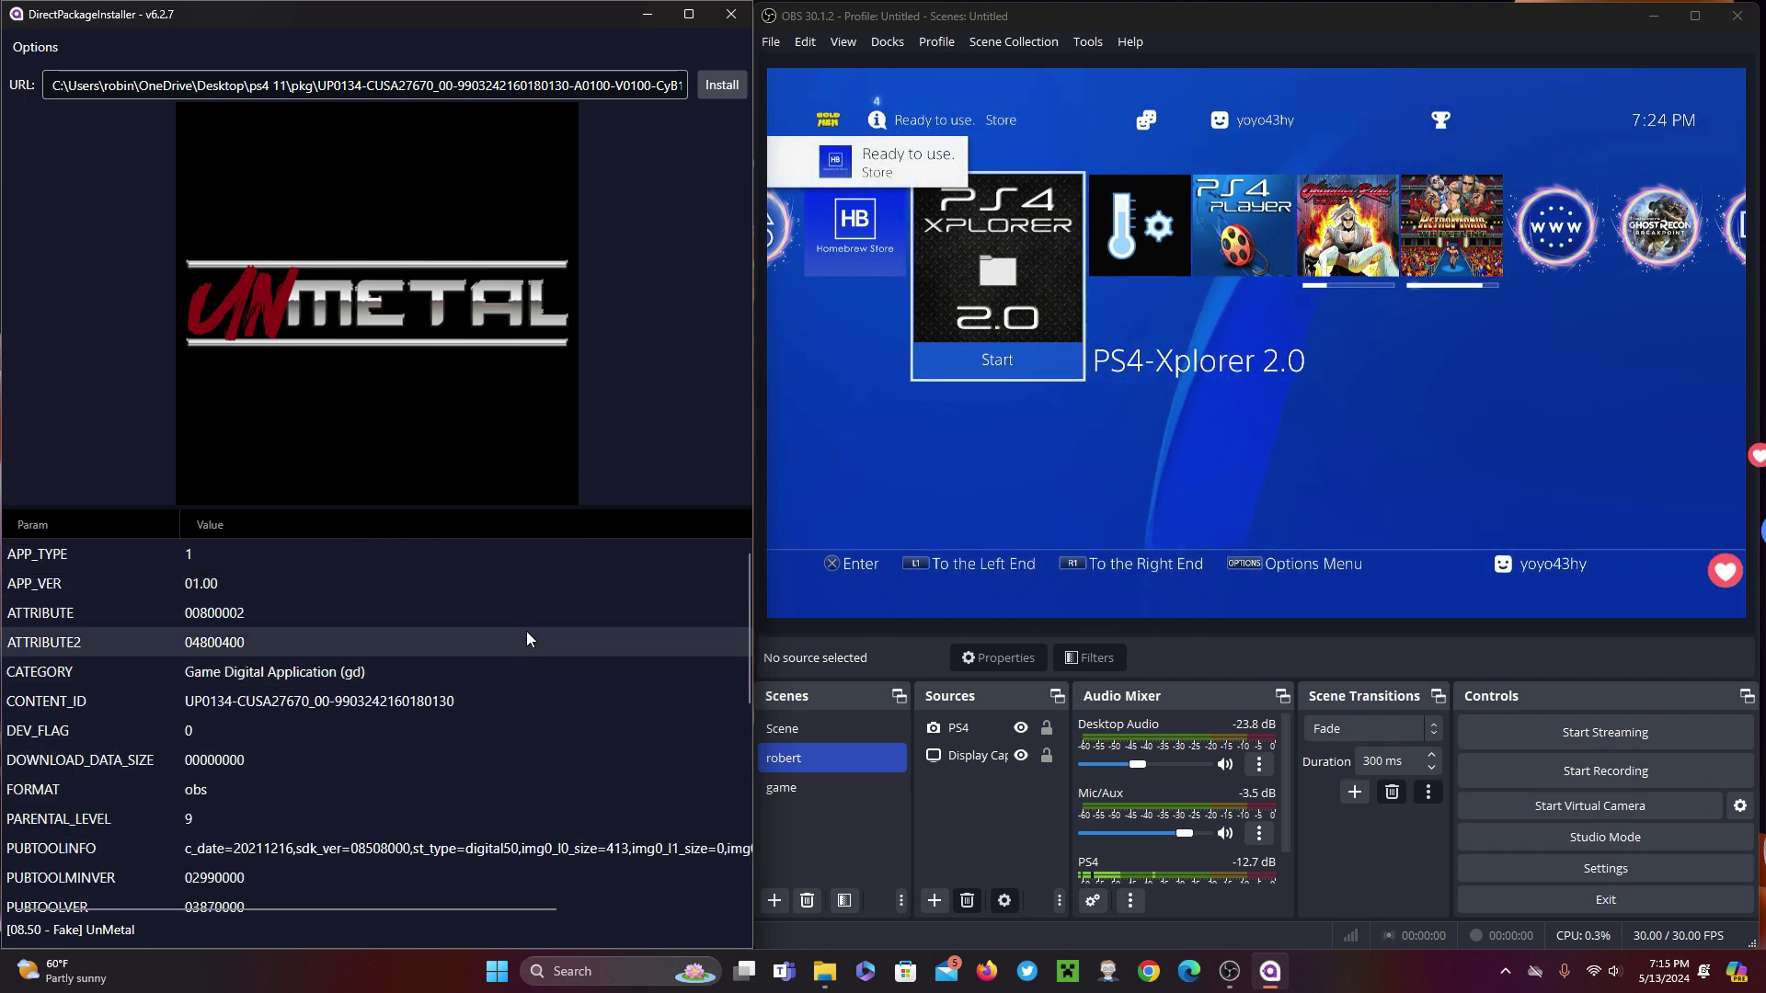
left_click(720, 85)
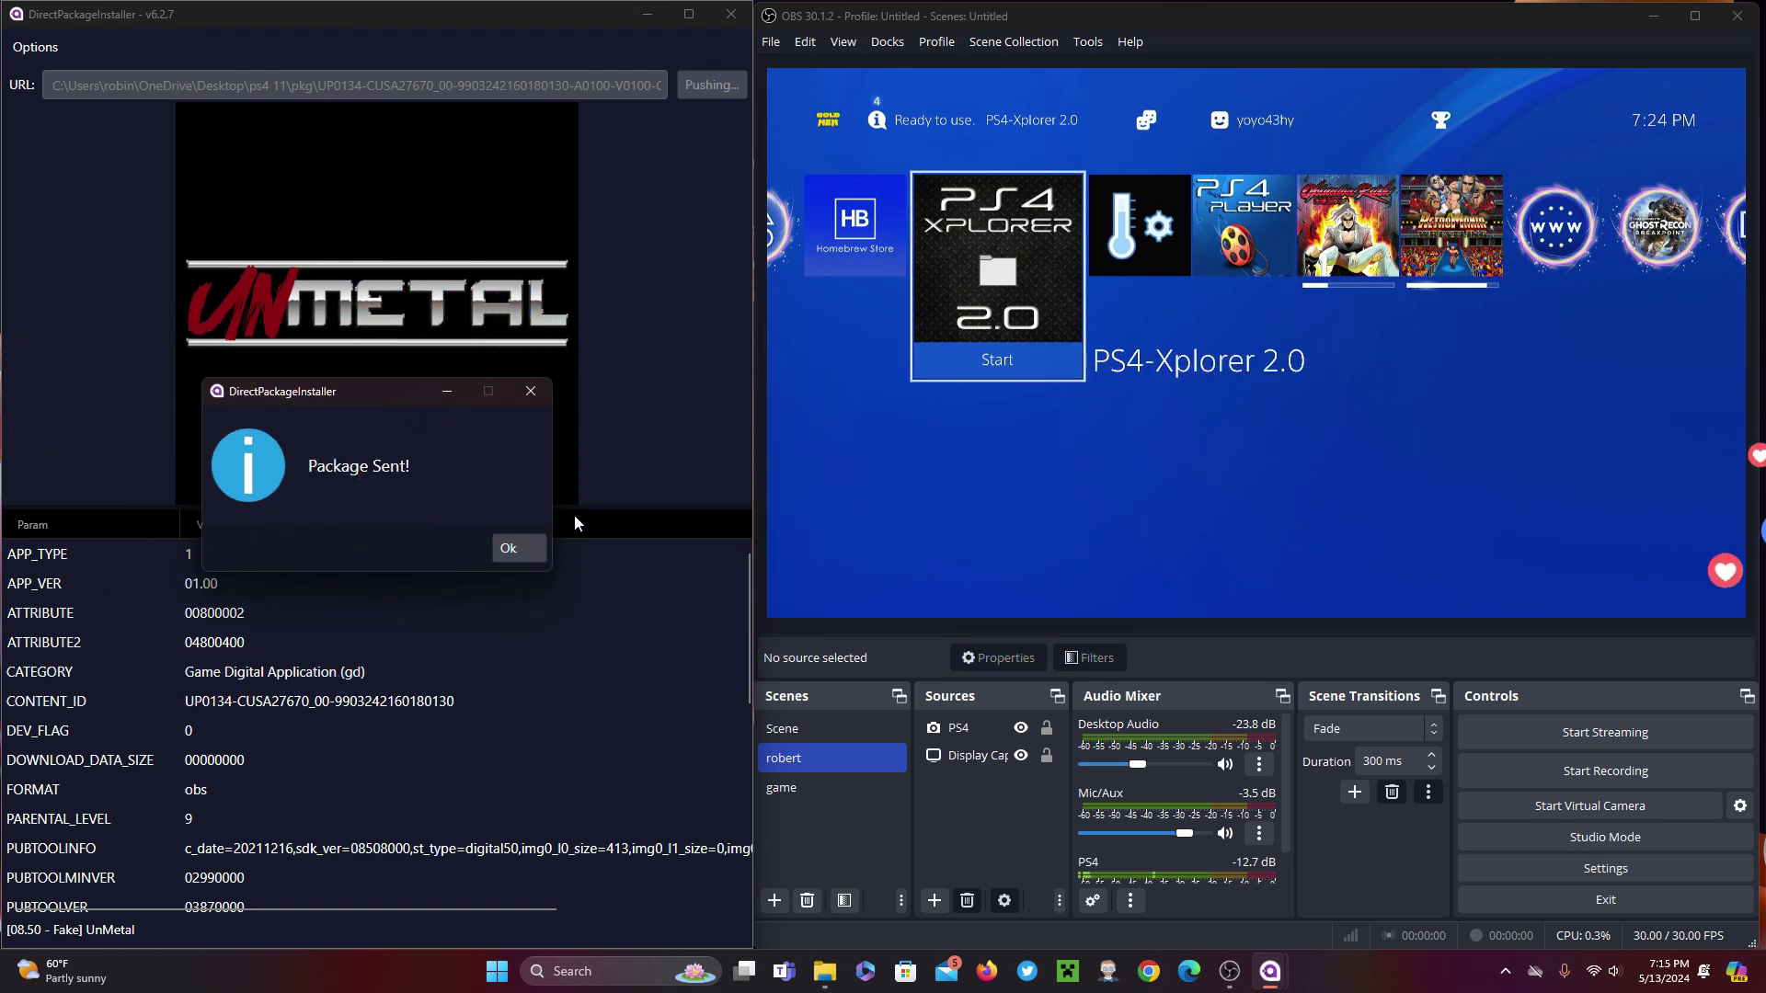
left_click(517, 548)
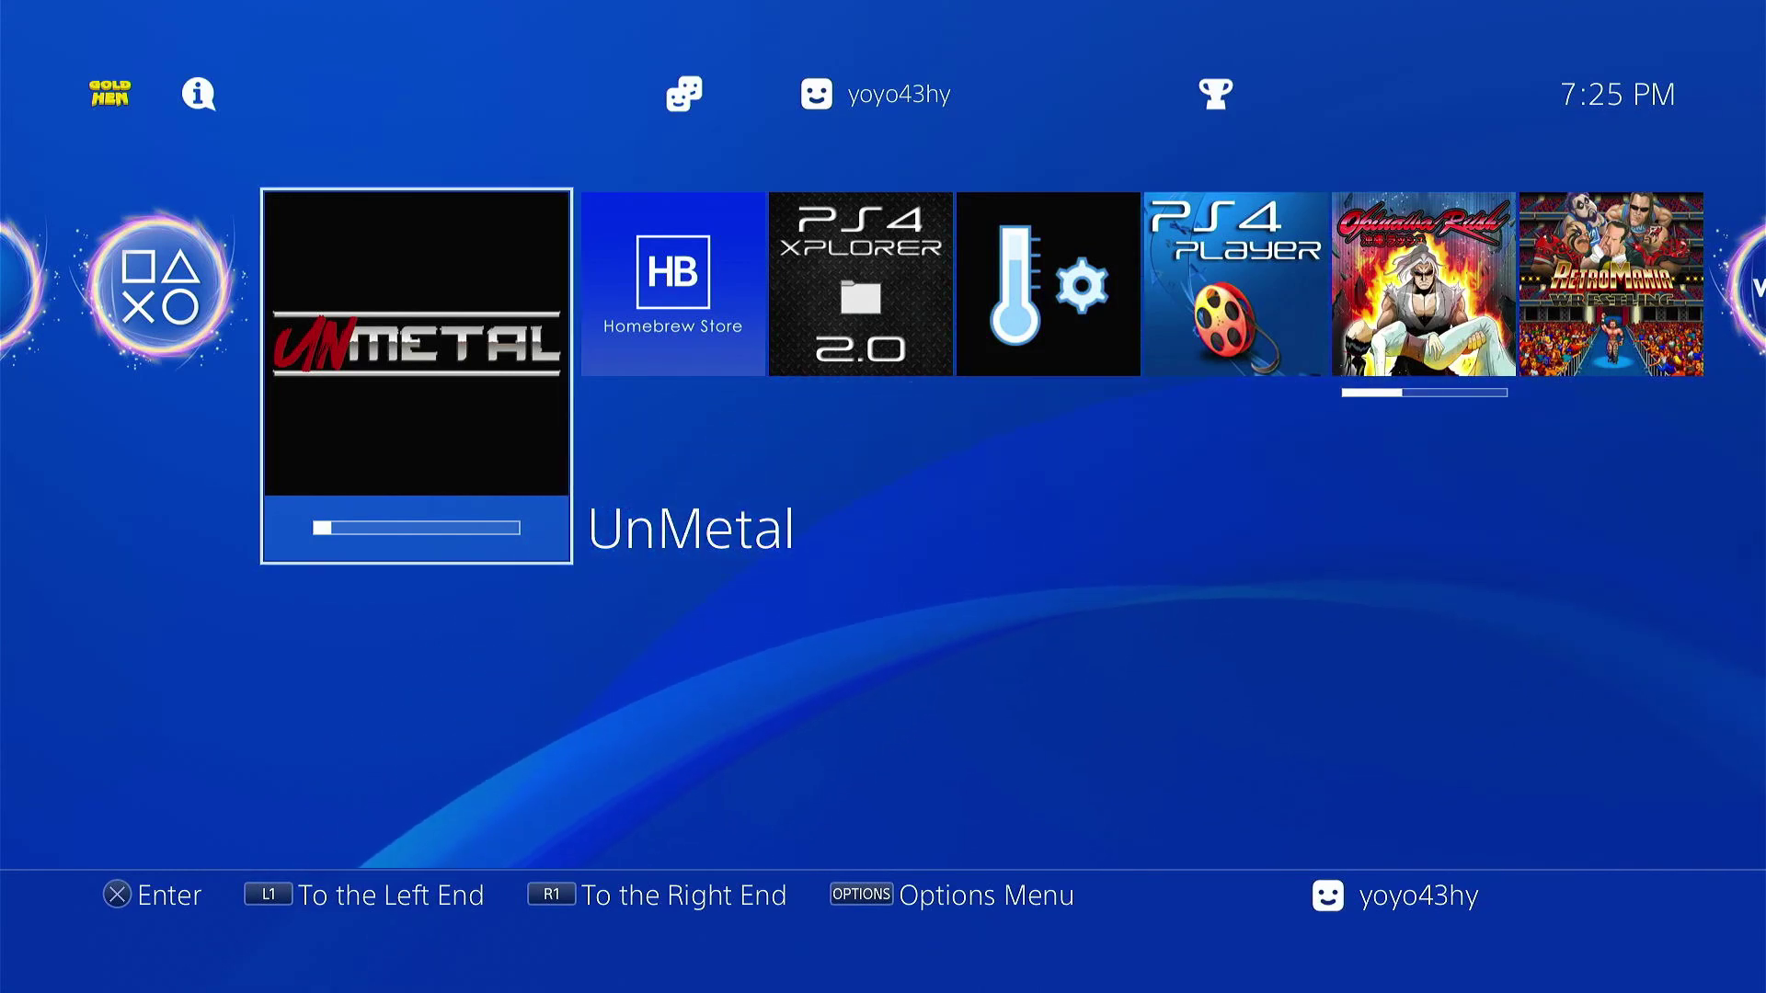
Switch to the PS4 home screen and start PS4-Xplorer 2.0 with Root Access
key("Right")
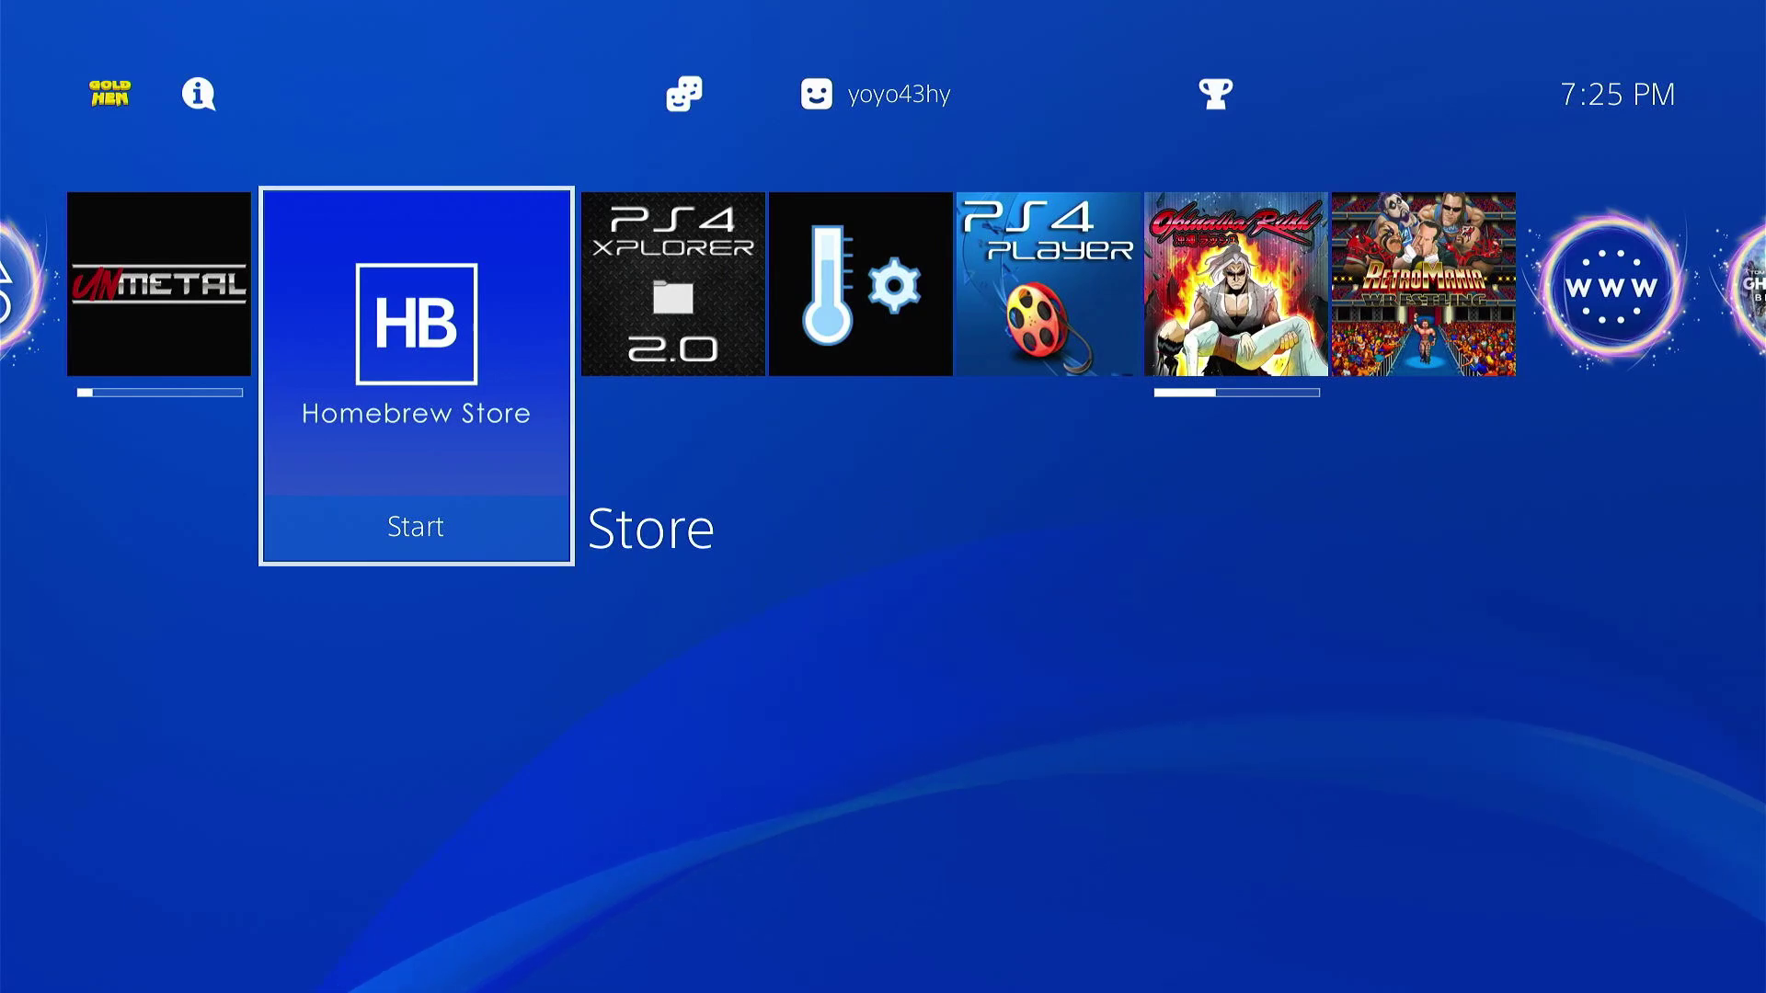
key("Right")
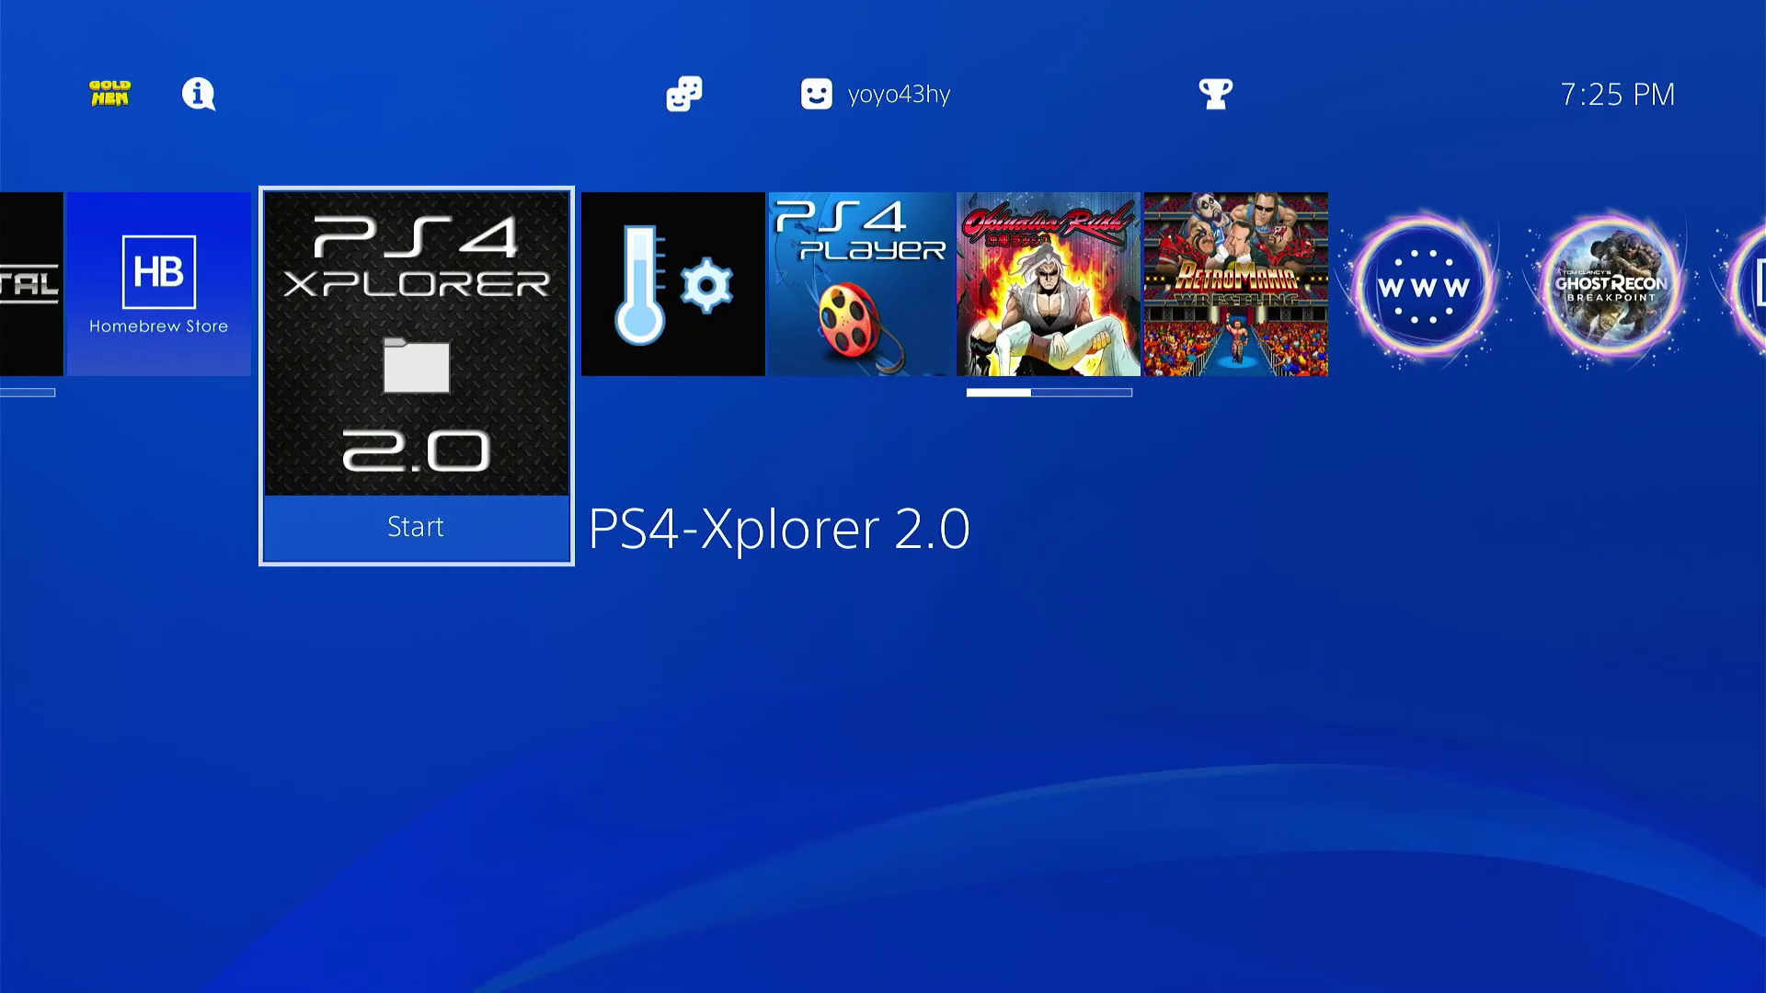
key("Return")
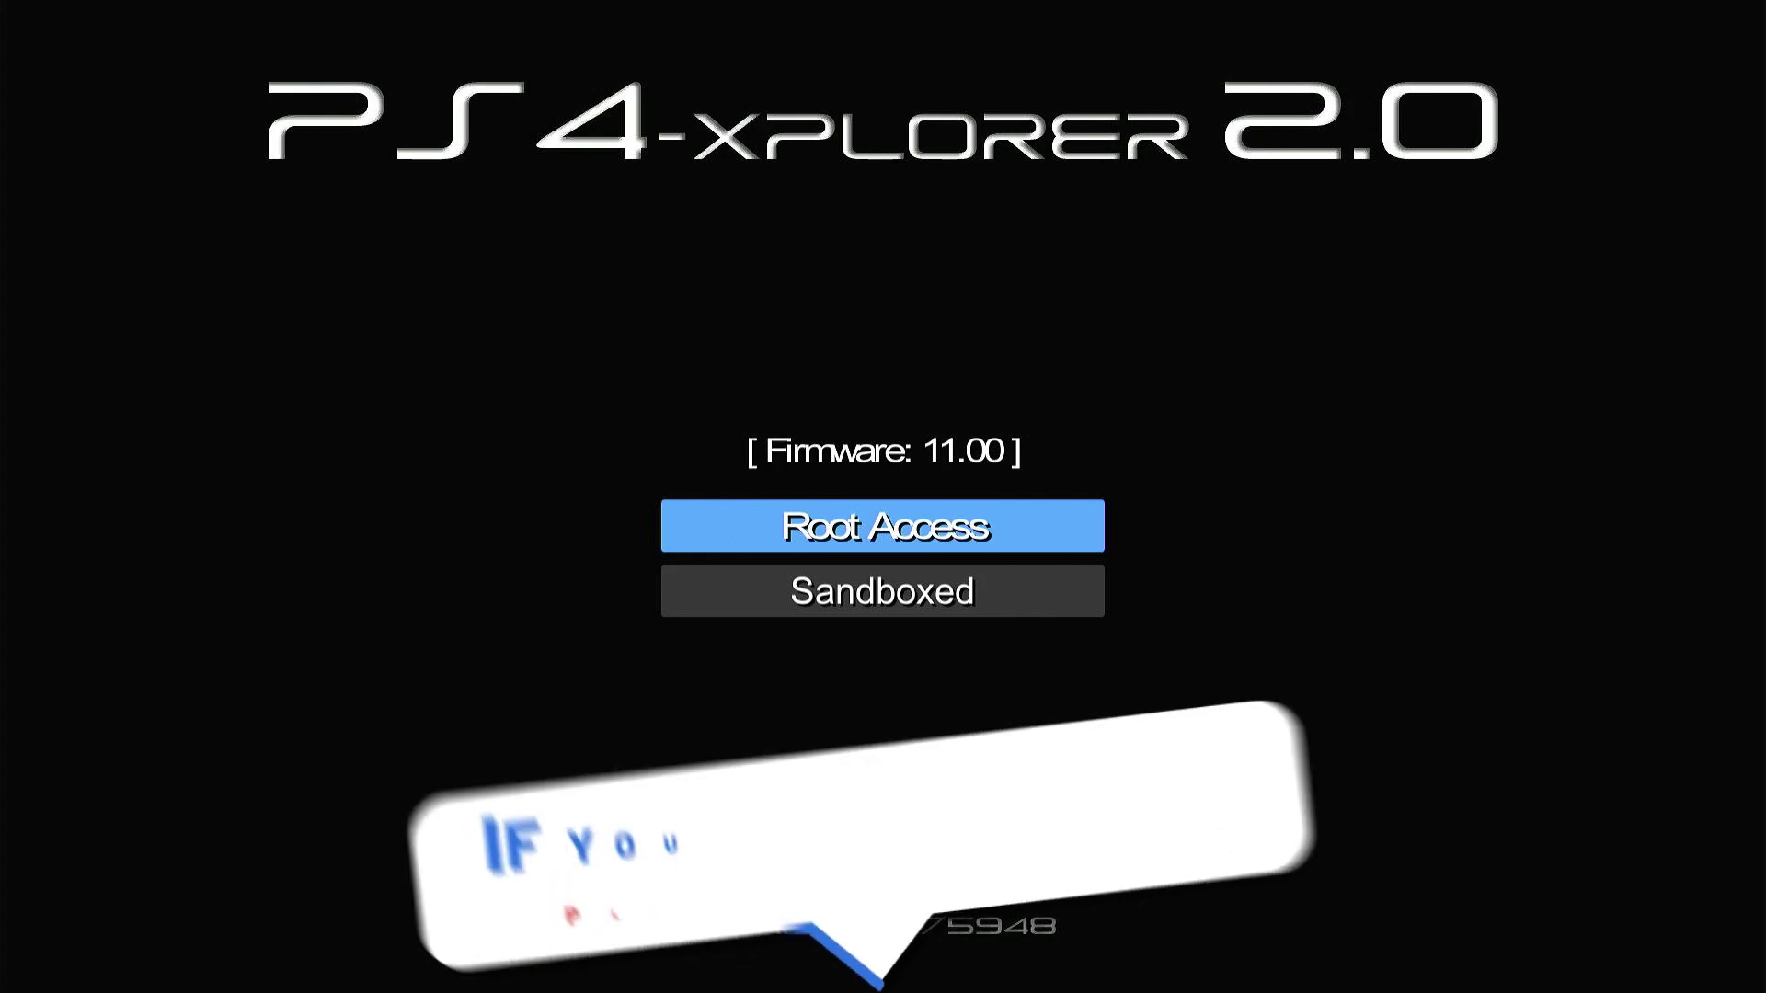
key("Return")
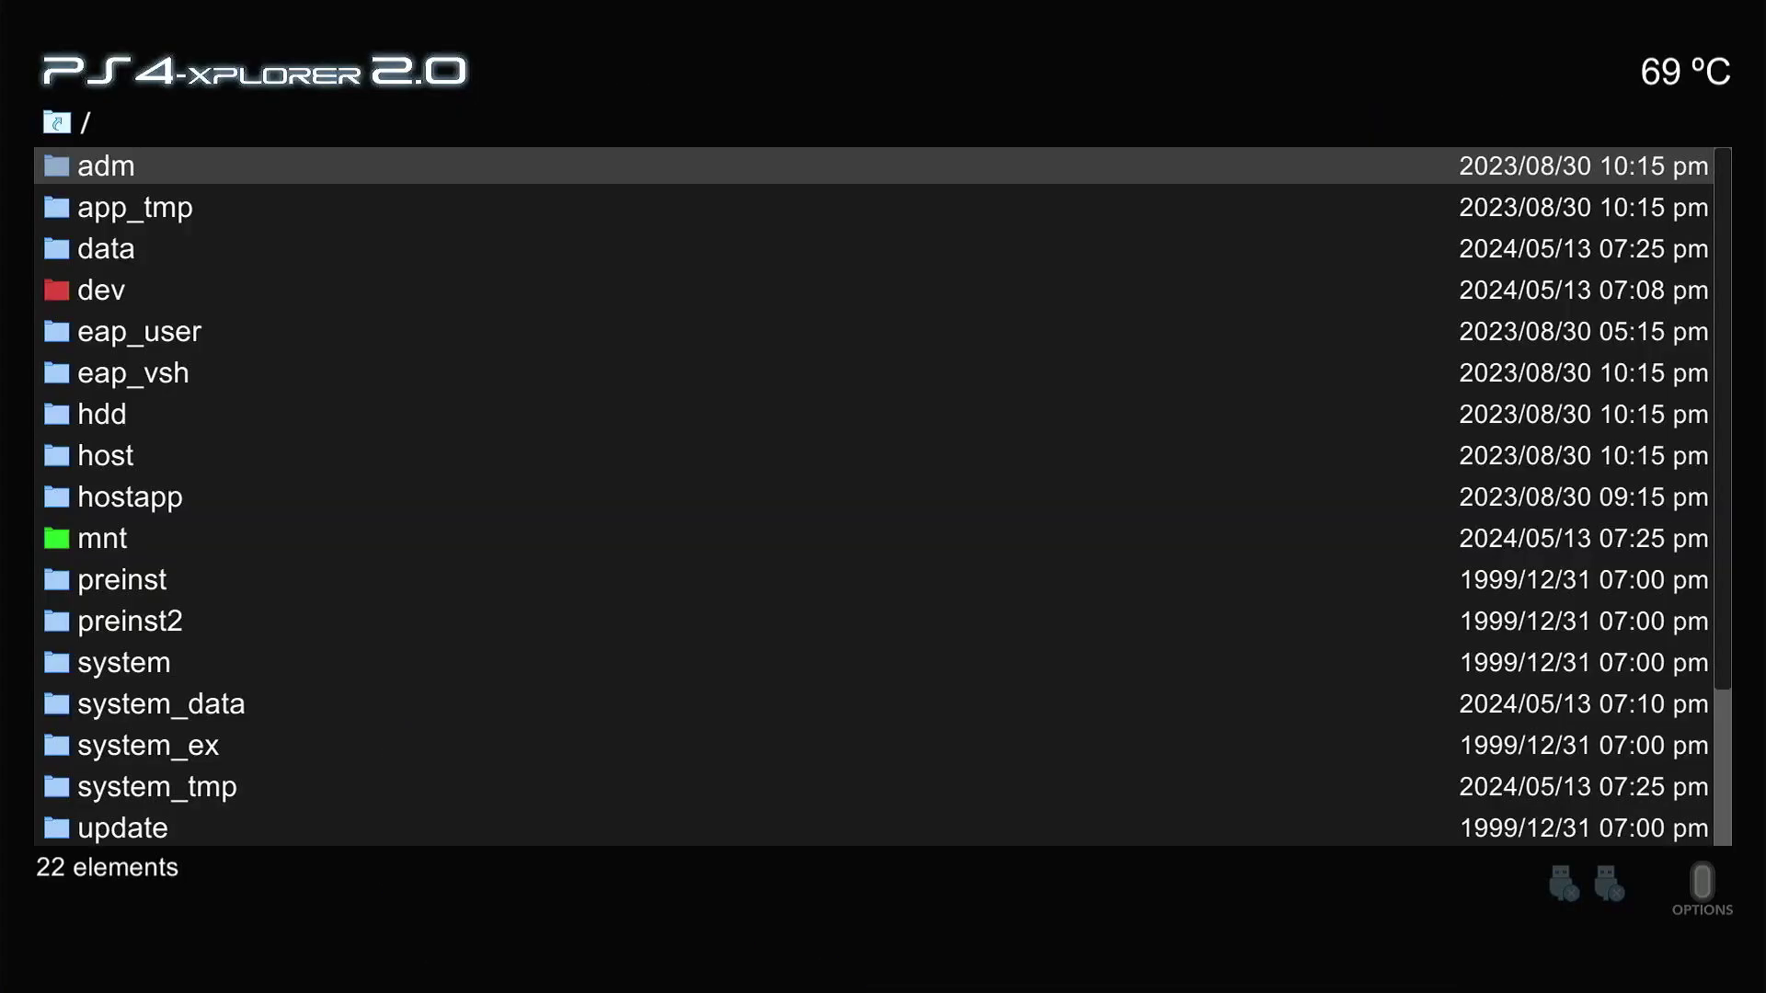
Examine the system folders listed in the PS4's root directory, from adm down to system_ex
key("Down")
key("Down")
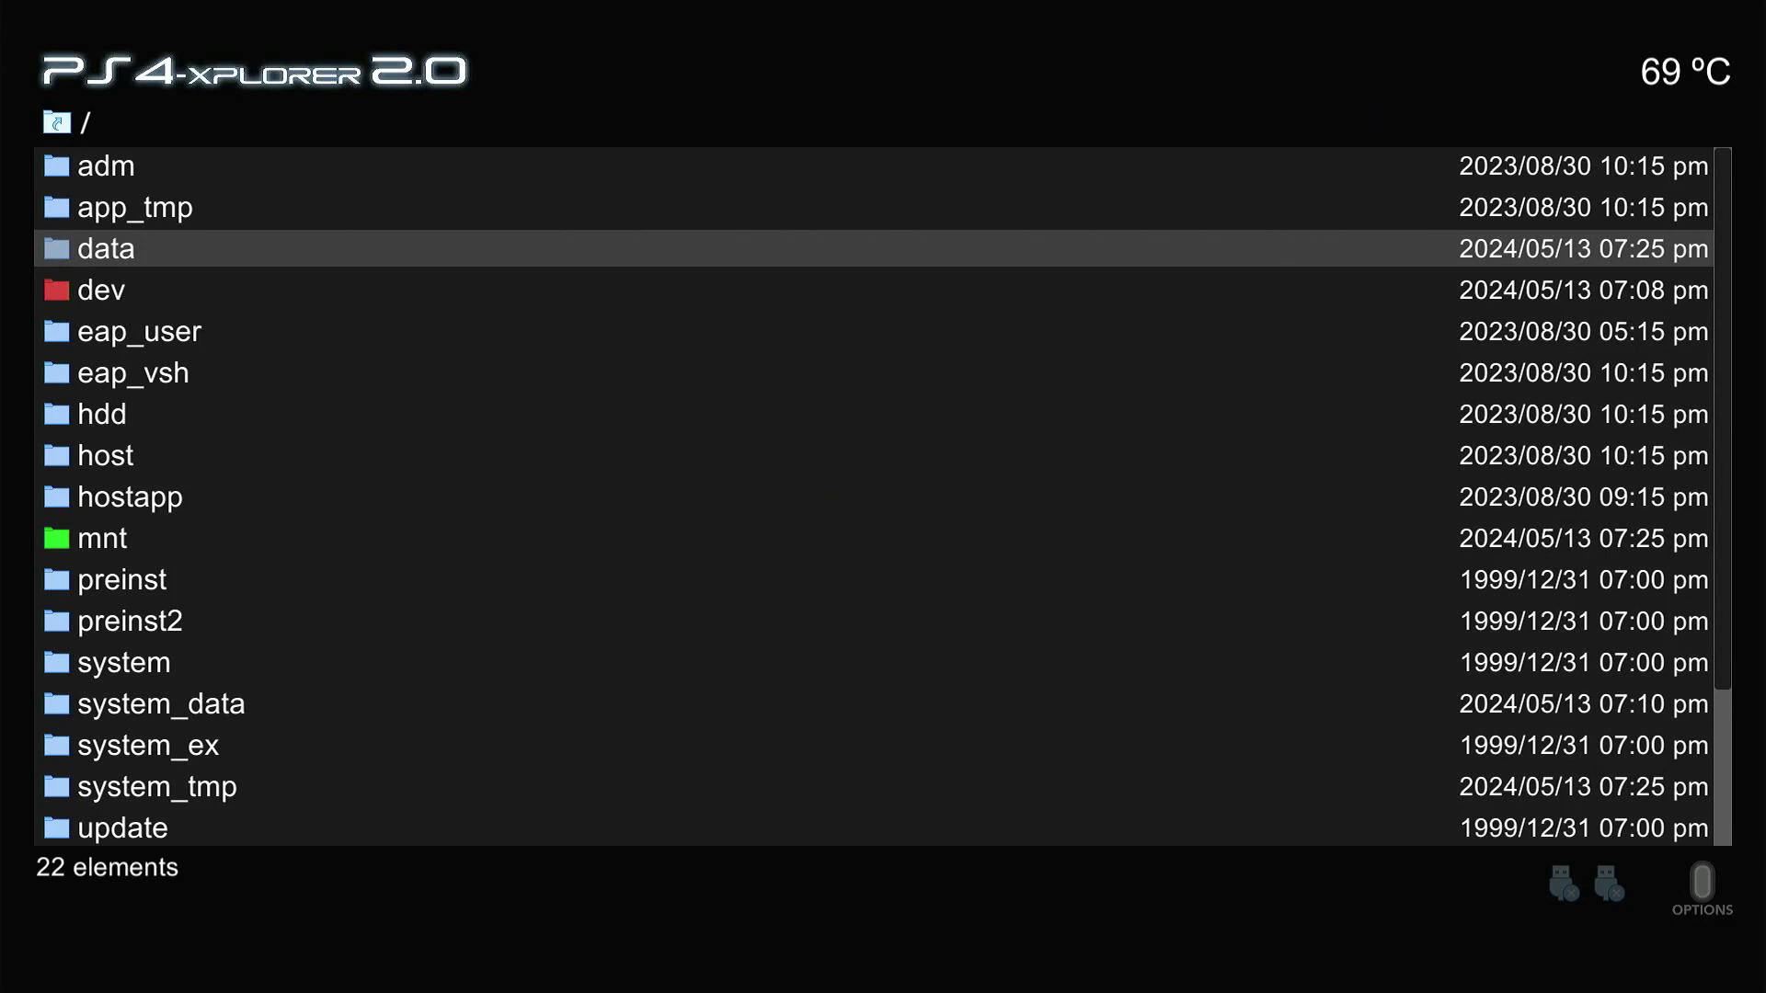
key("Down")
key("Down")
key("Down")
key("Down")
key("Down")
key("Down")
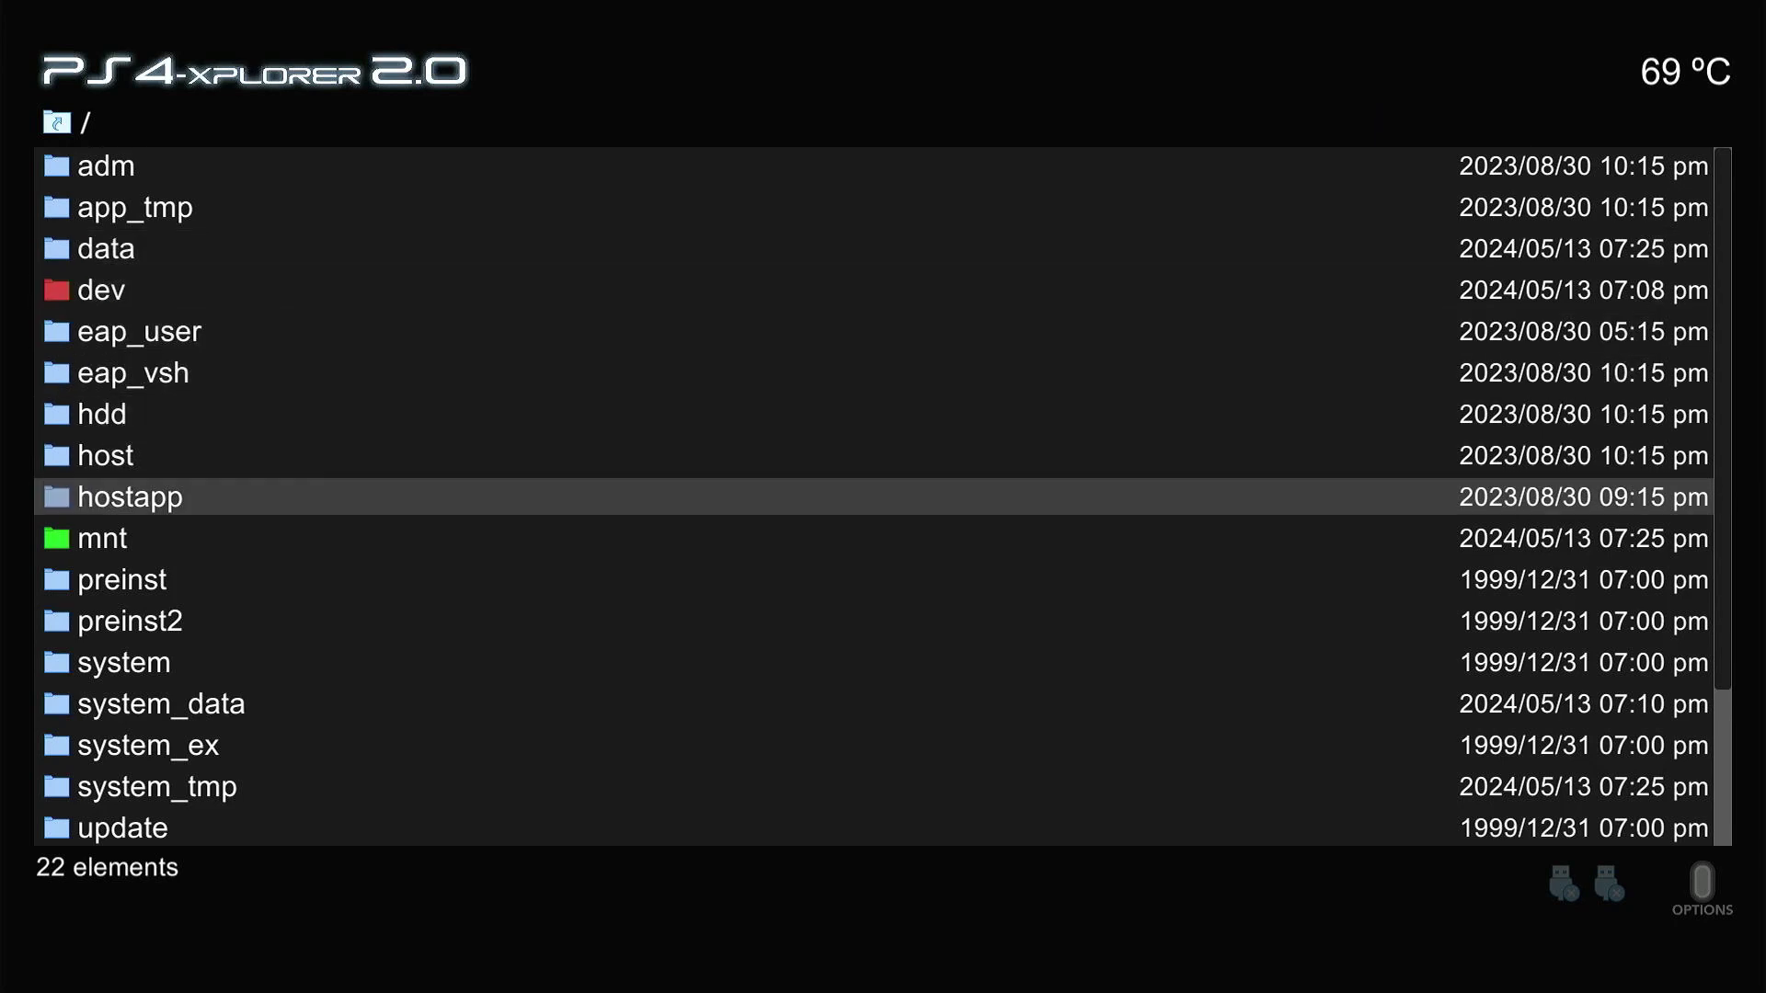
key("Down")
key("Down")
key("Down")
key("Down")
key("Down")
key("Down")
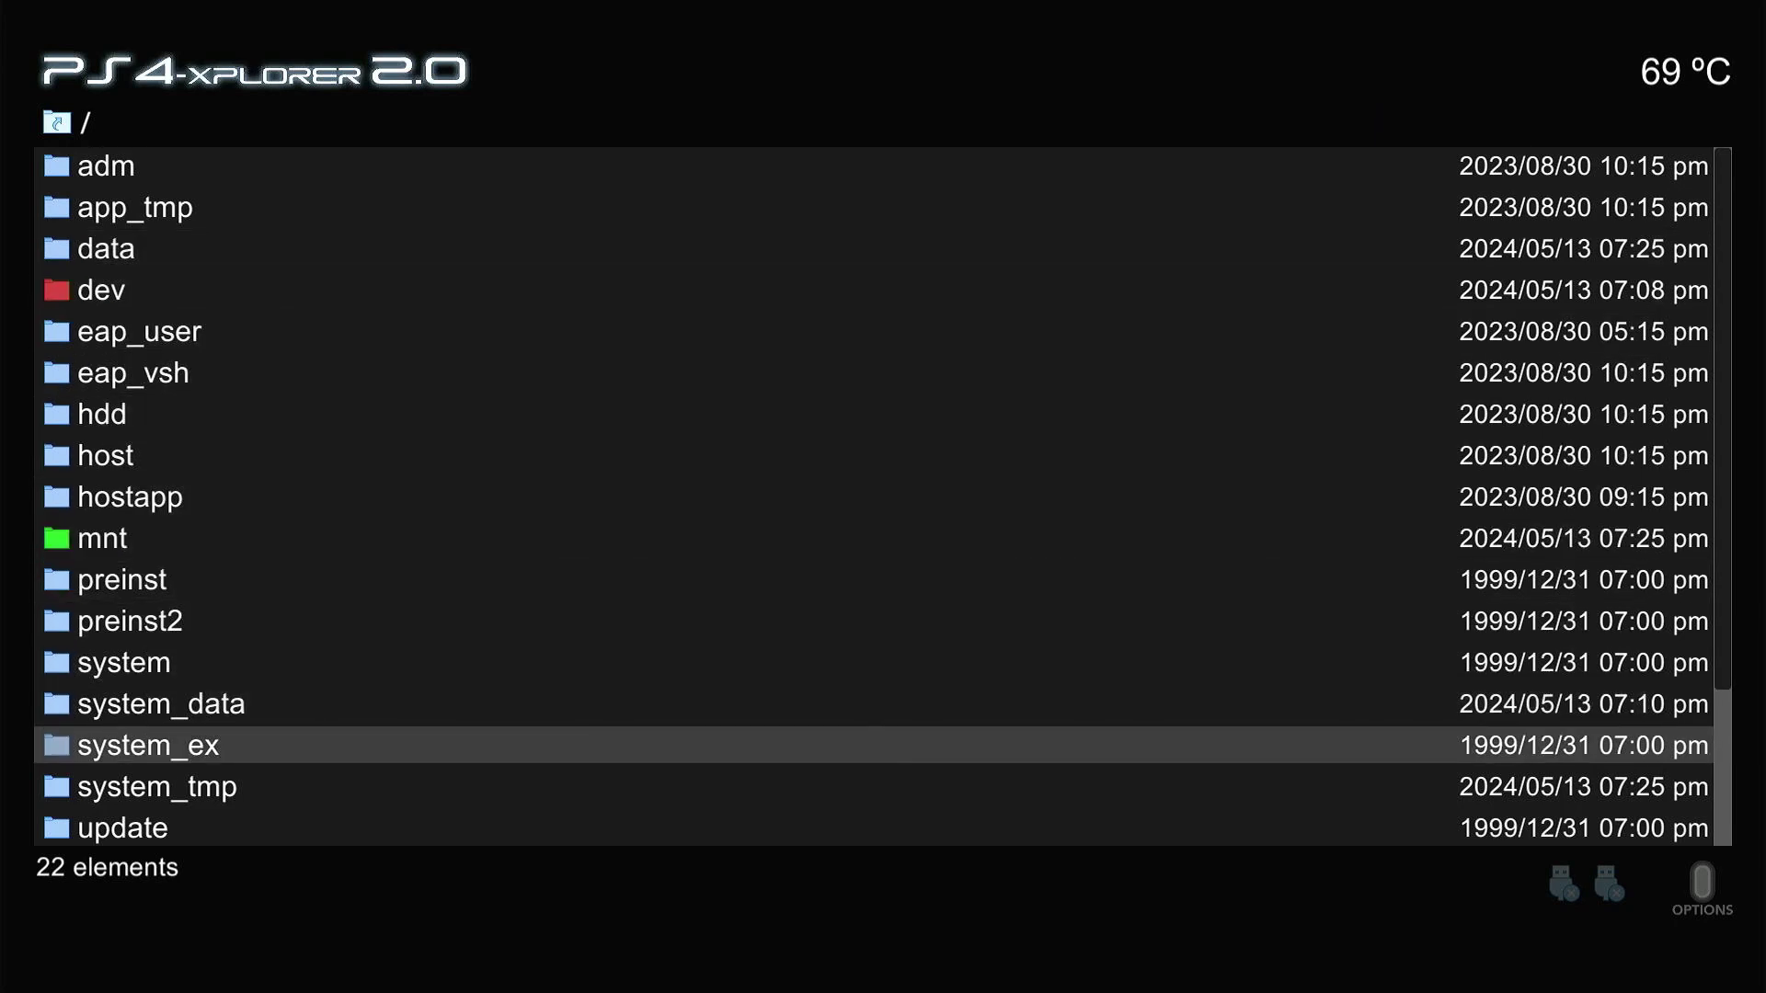
key("Up")
key("Up")
key("Up")
key("Up")
key("Up")
key("Up")
key("Up")
key("Up")
key("Up")
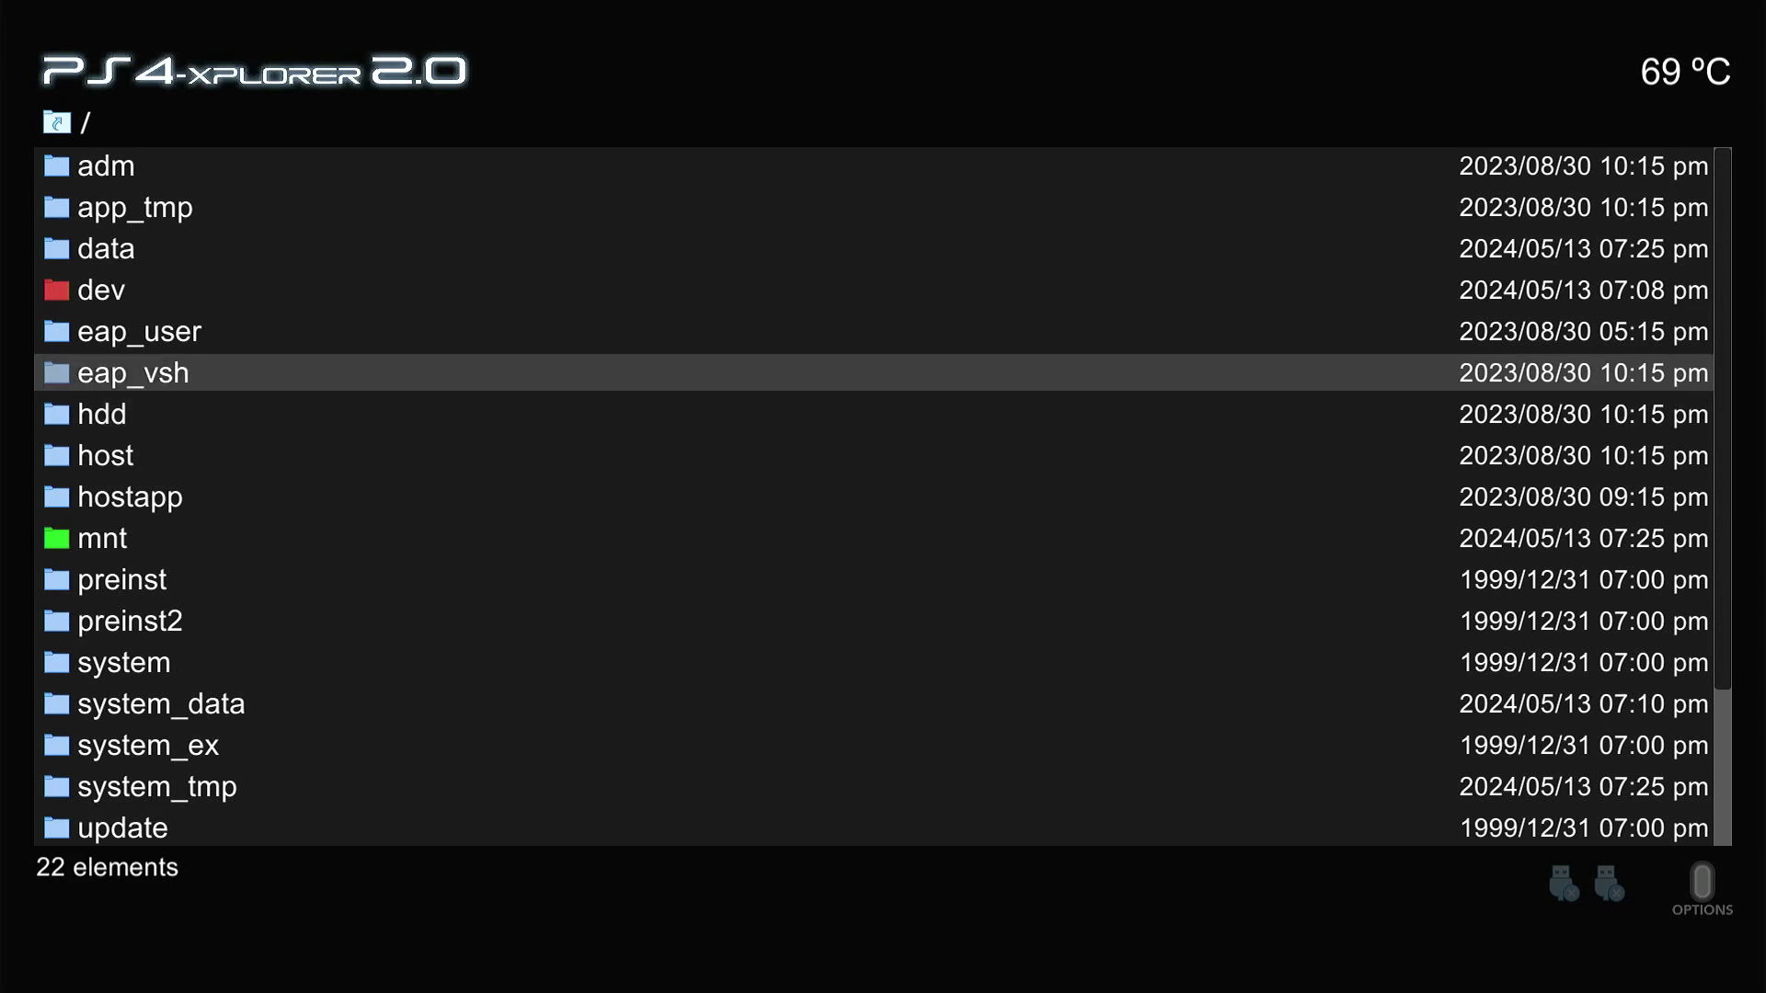
Open the data folder and view the contents of its CheatsManager subfolder
key("Up")
key("Up")
key("Up")
key("Return")
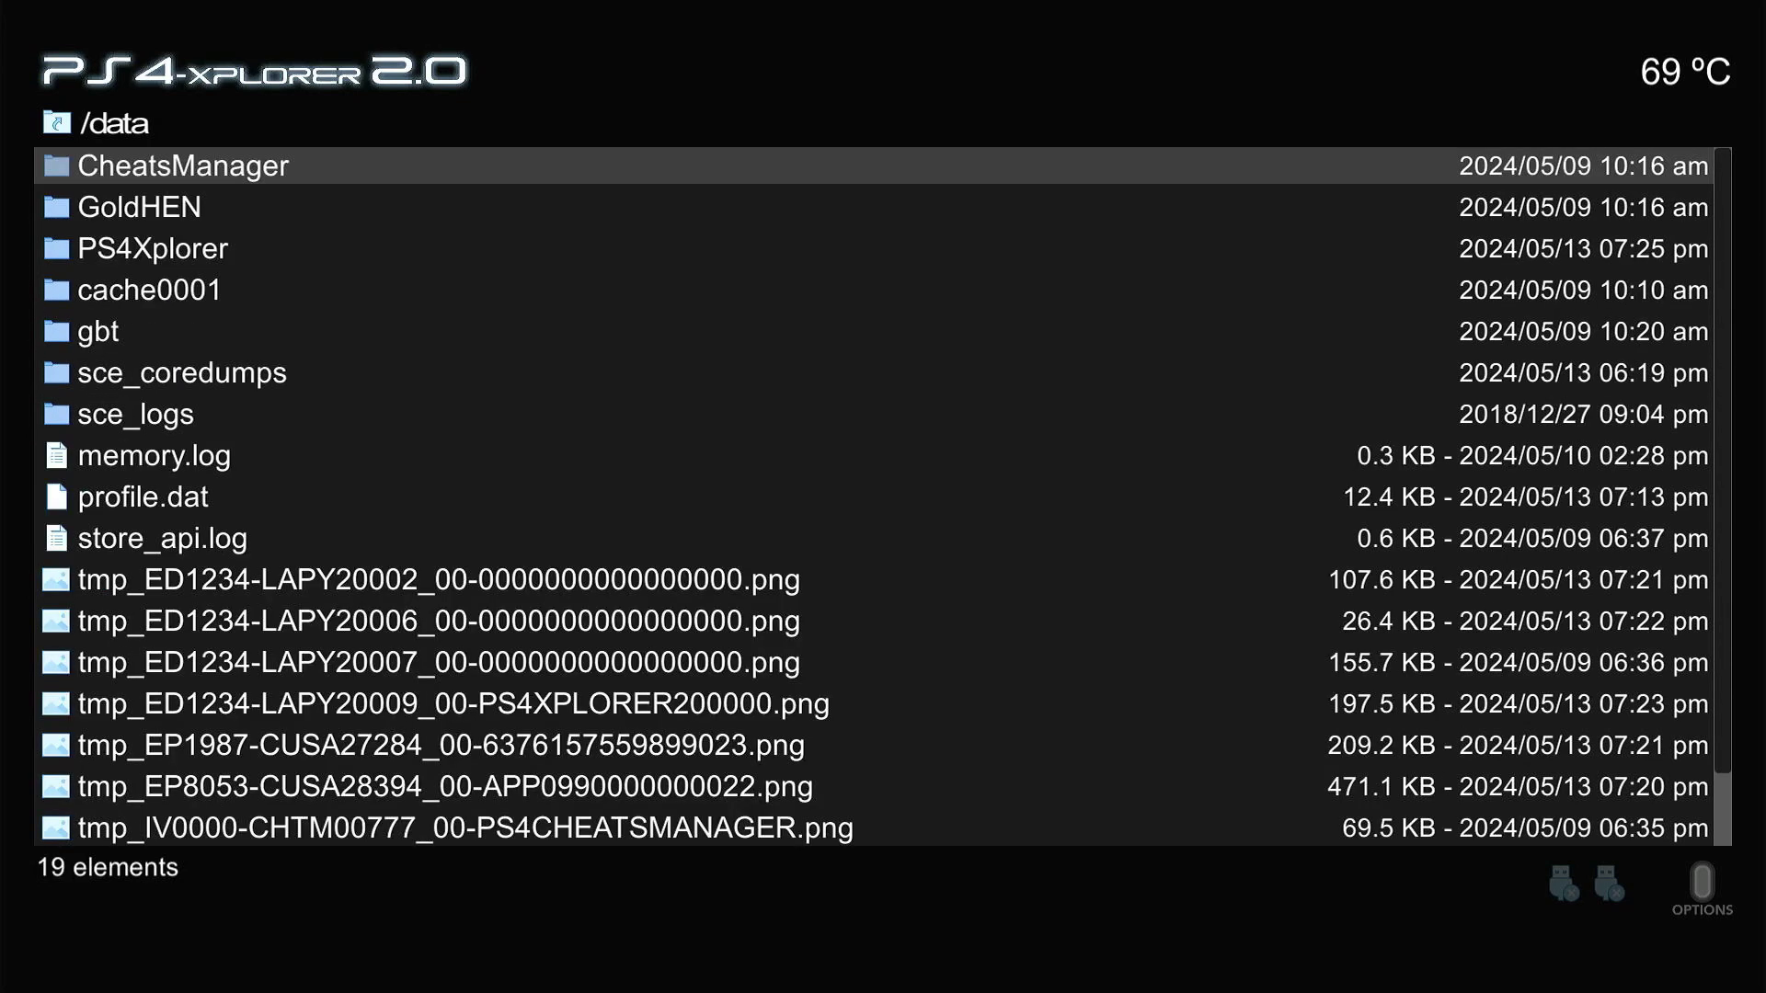
key("Down")
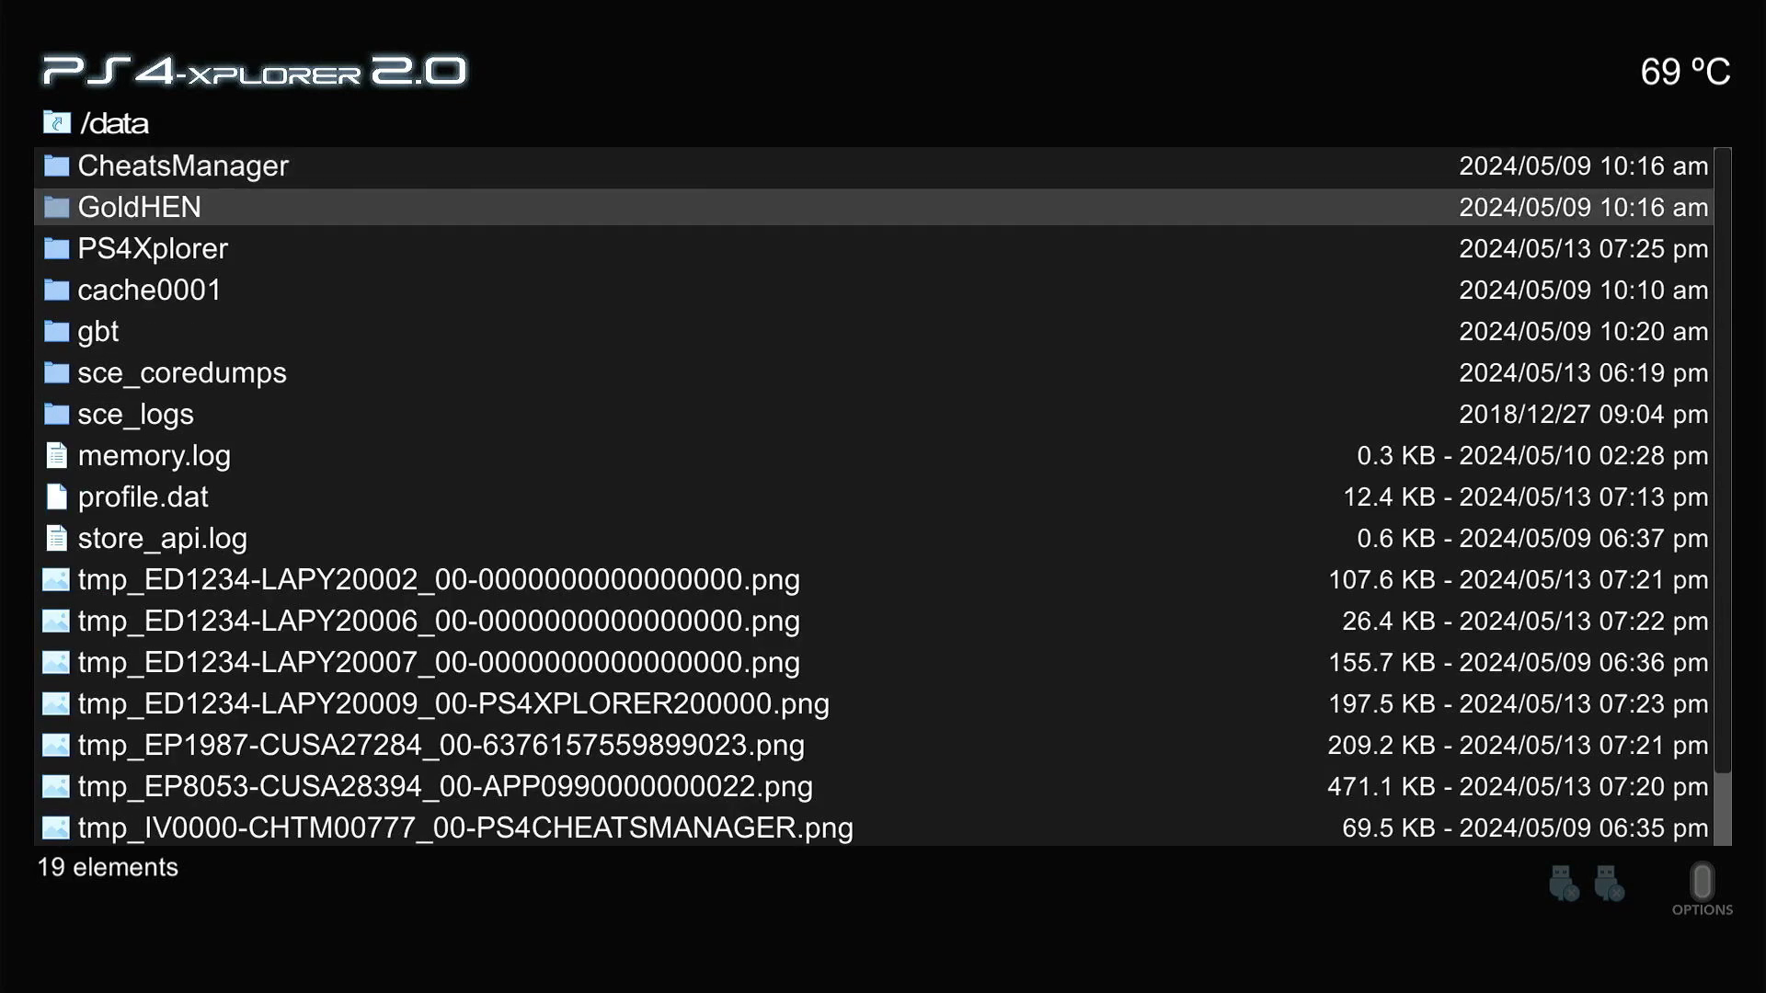
key("Up")
key("Return")
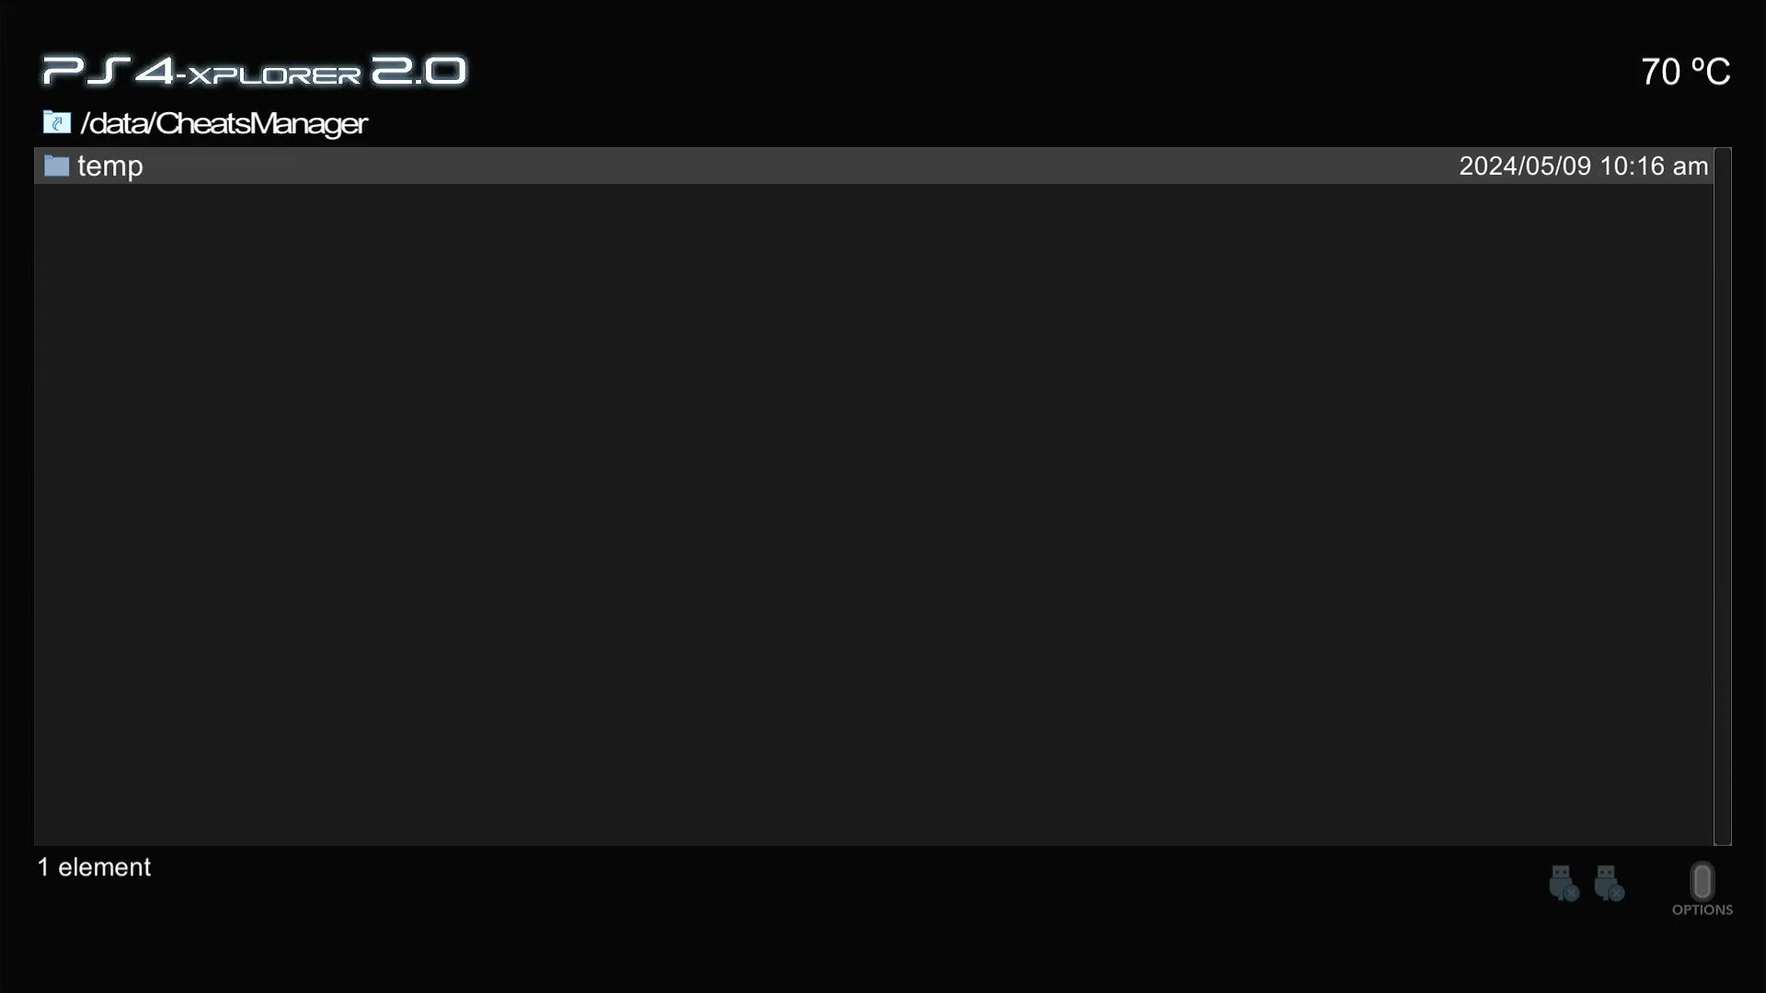
key("BackSpace")
Look through the GoldHEN folder within data and view the contents of its payloads subfolder
key("Down")
key("Return")
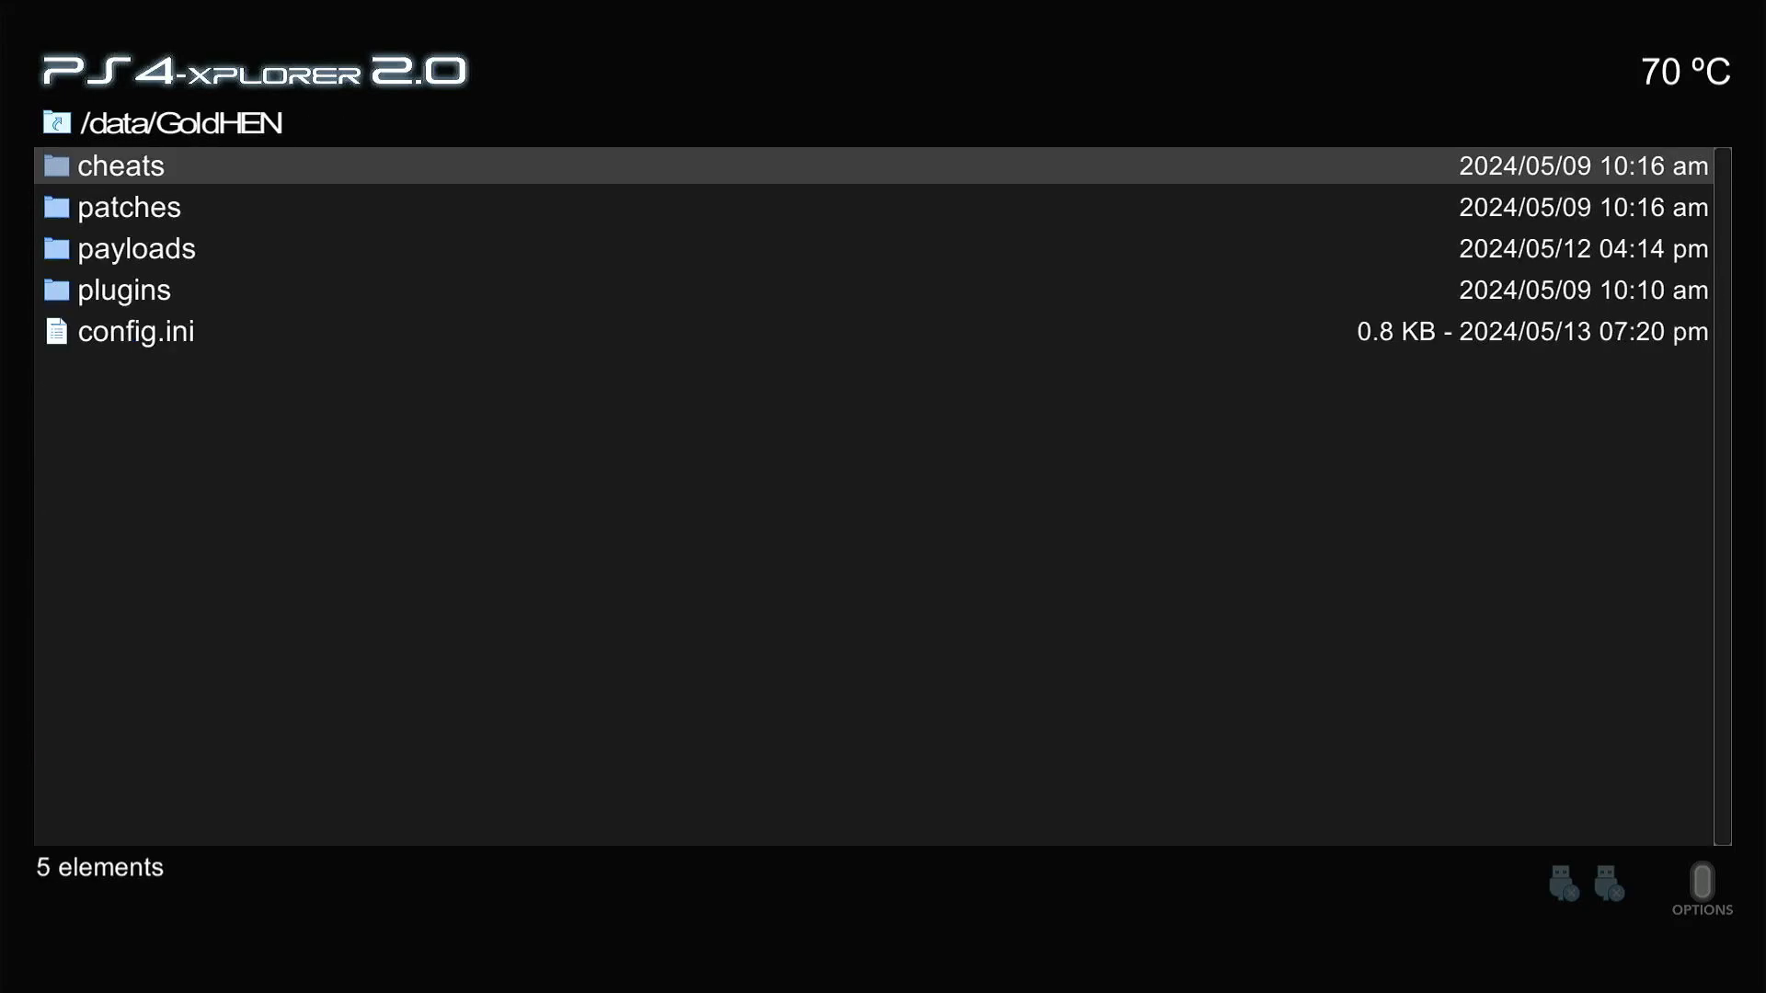
key("Down")
key("Down")
key("Down")
key("Down")
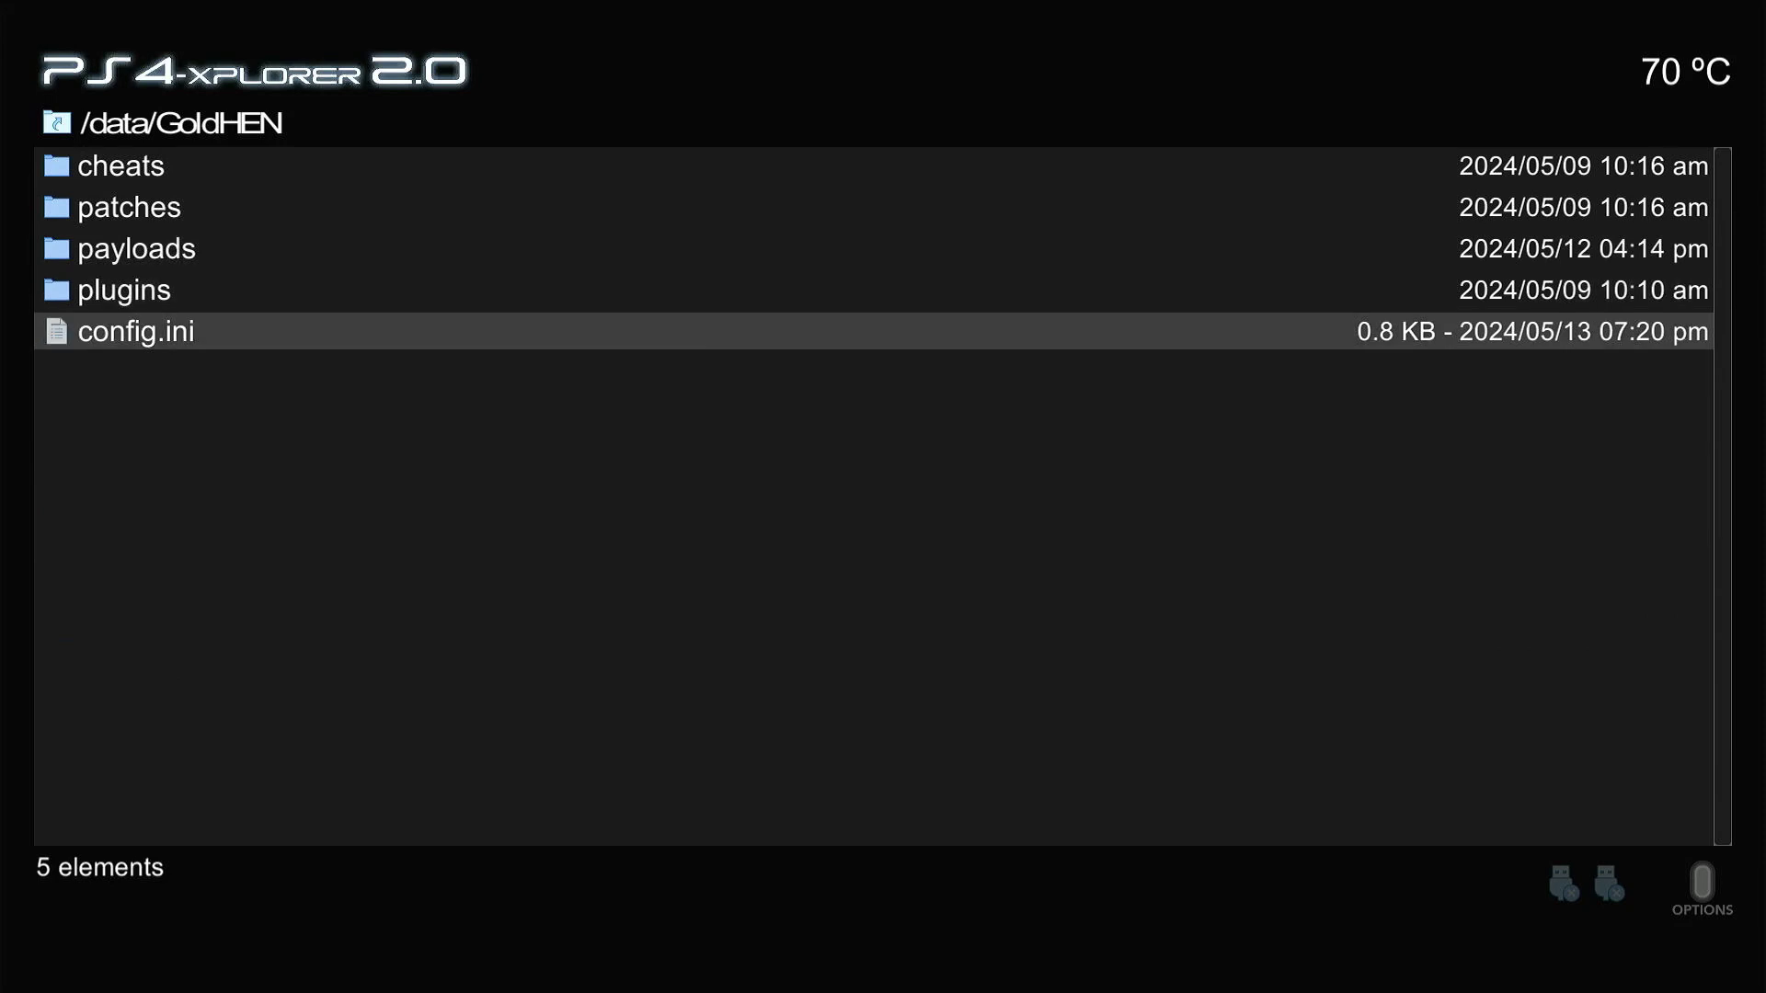
key("Up")
key("Up")
key("Return")
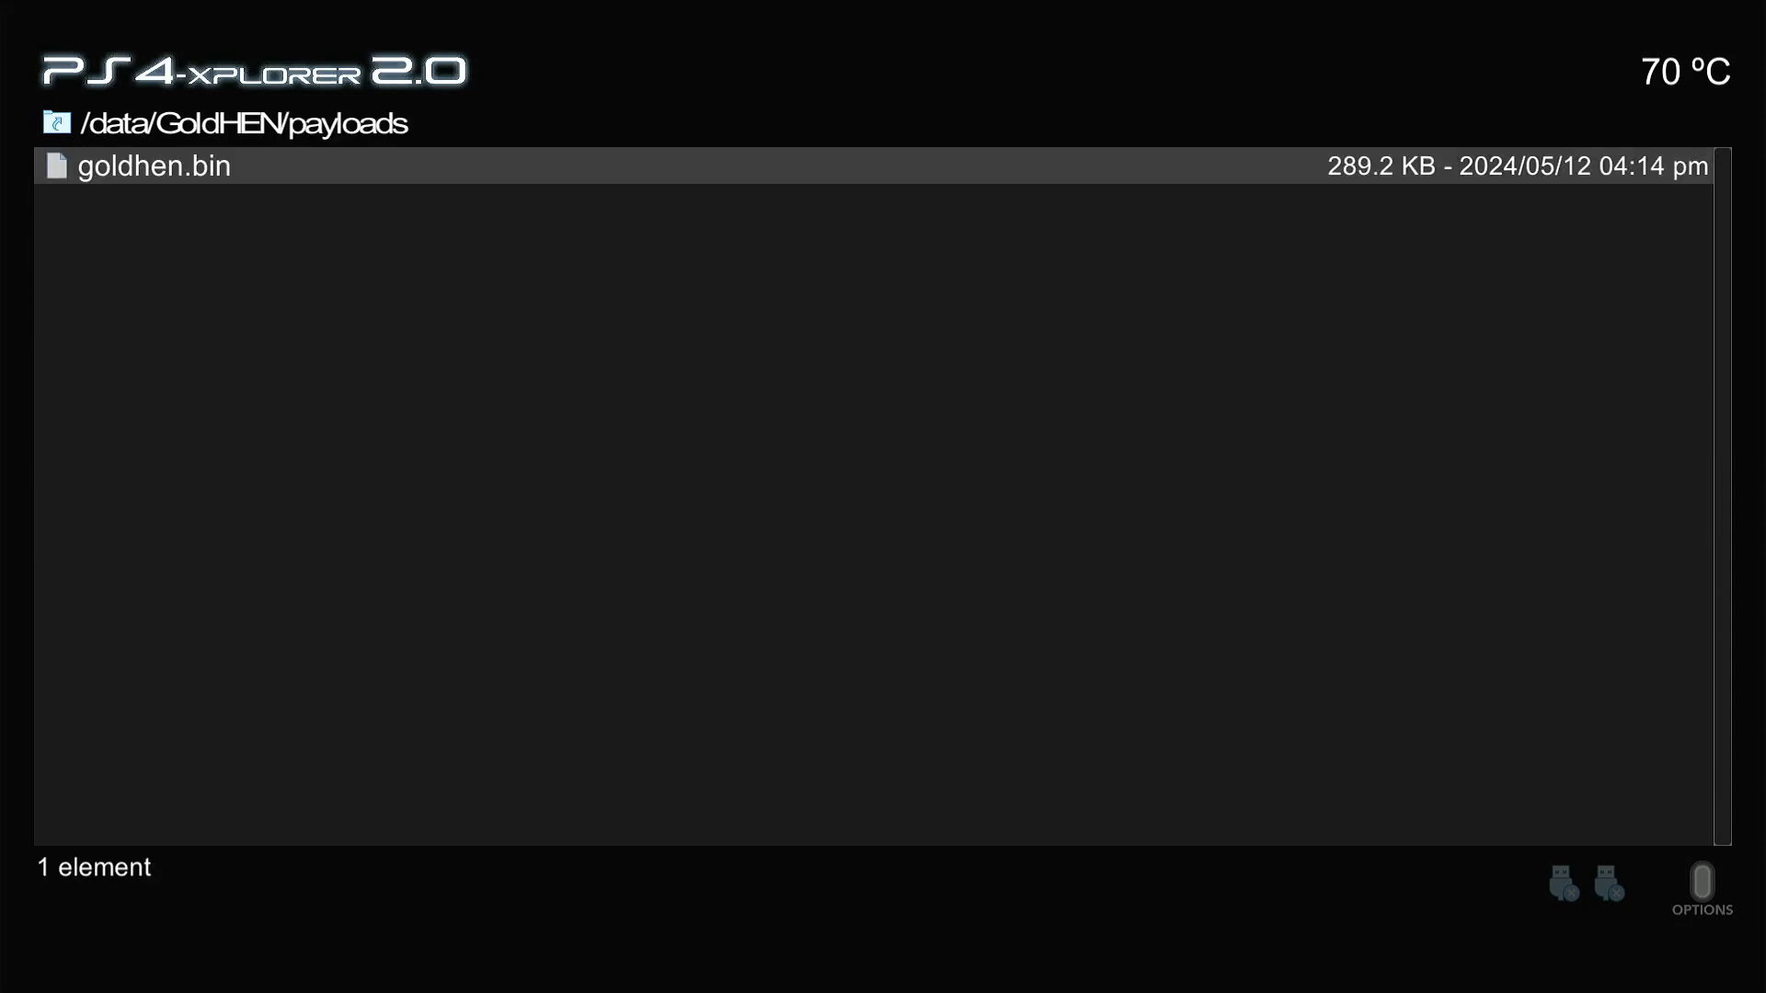
Go back up to the root directory and return to the PS4 home screen
key("BackSpace")
key("BackSpace")
key("BackSpace")
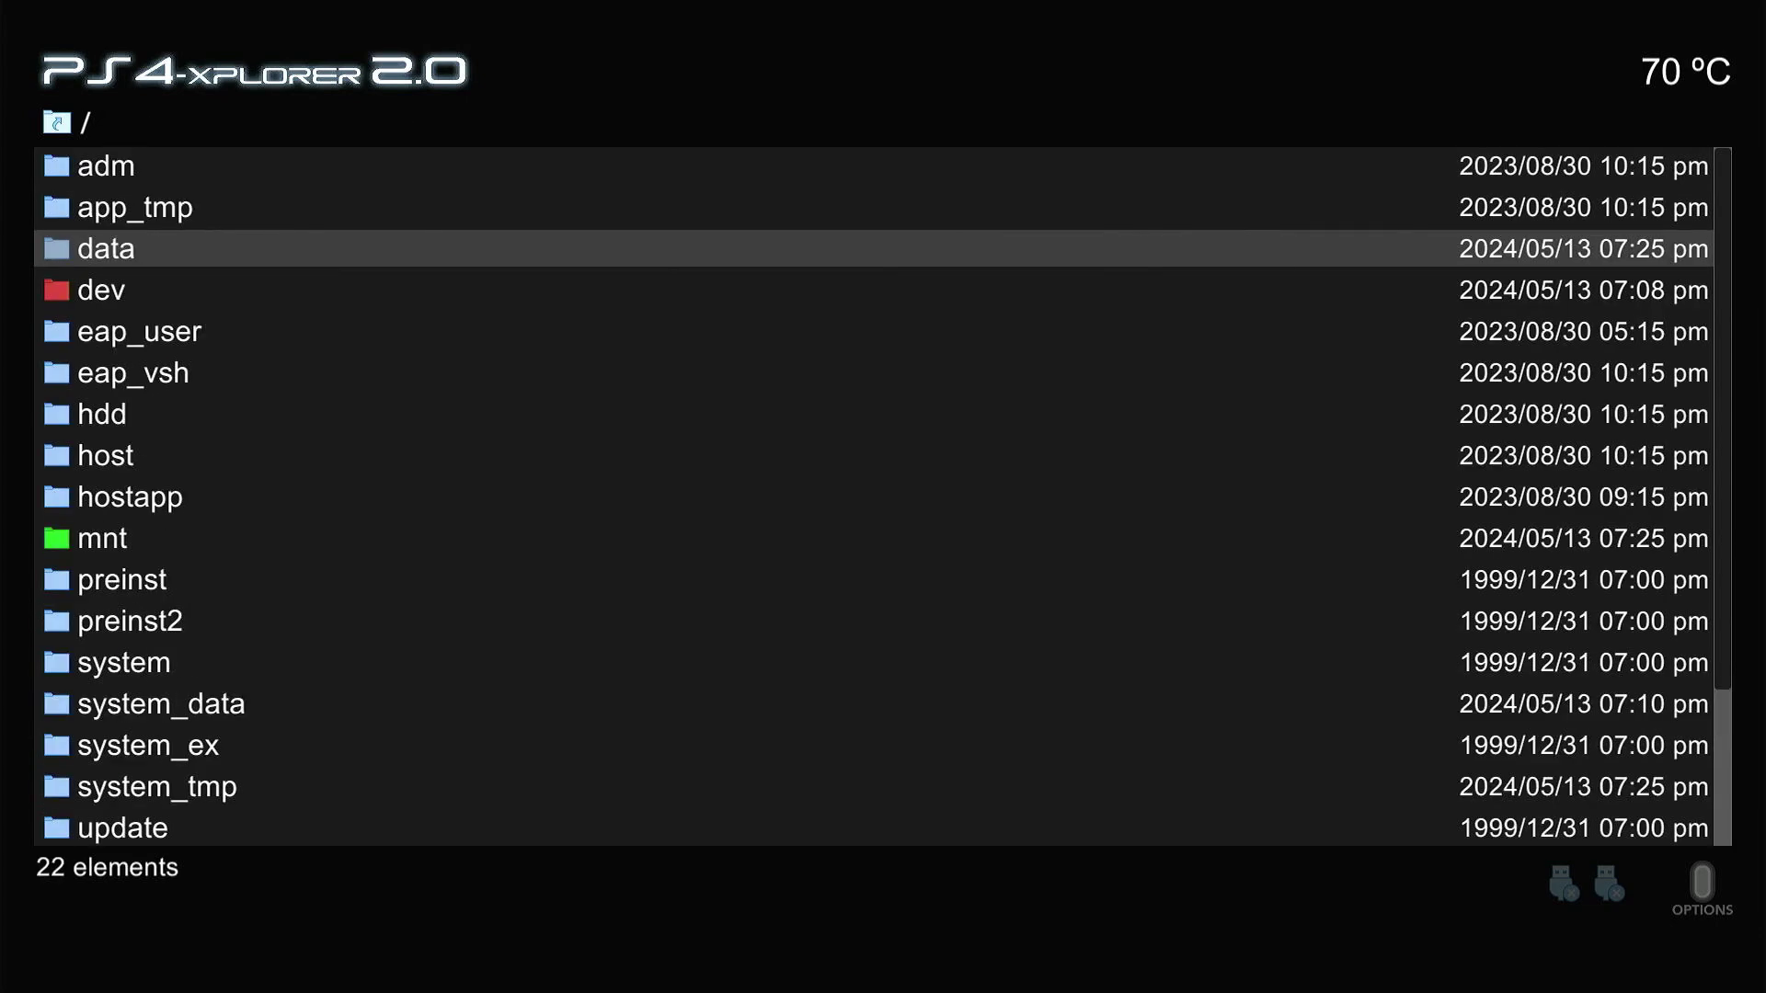
key("super")
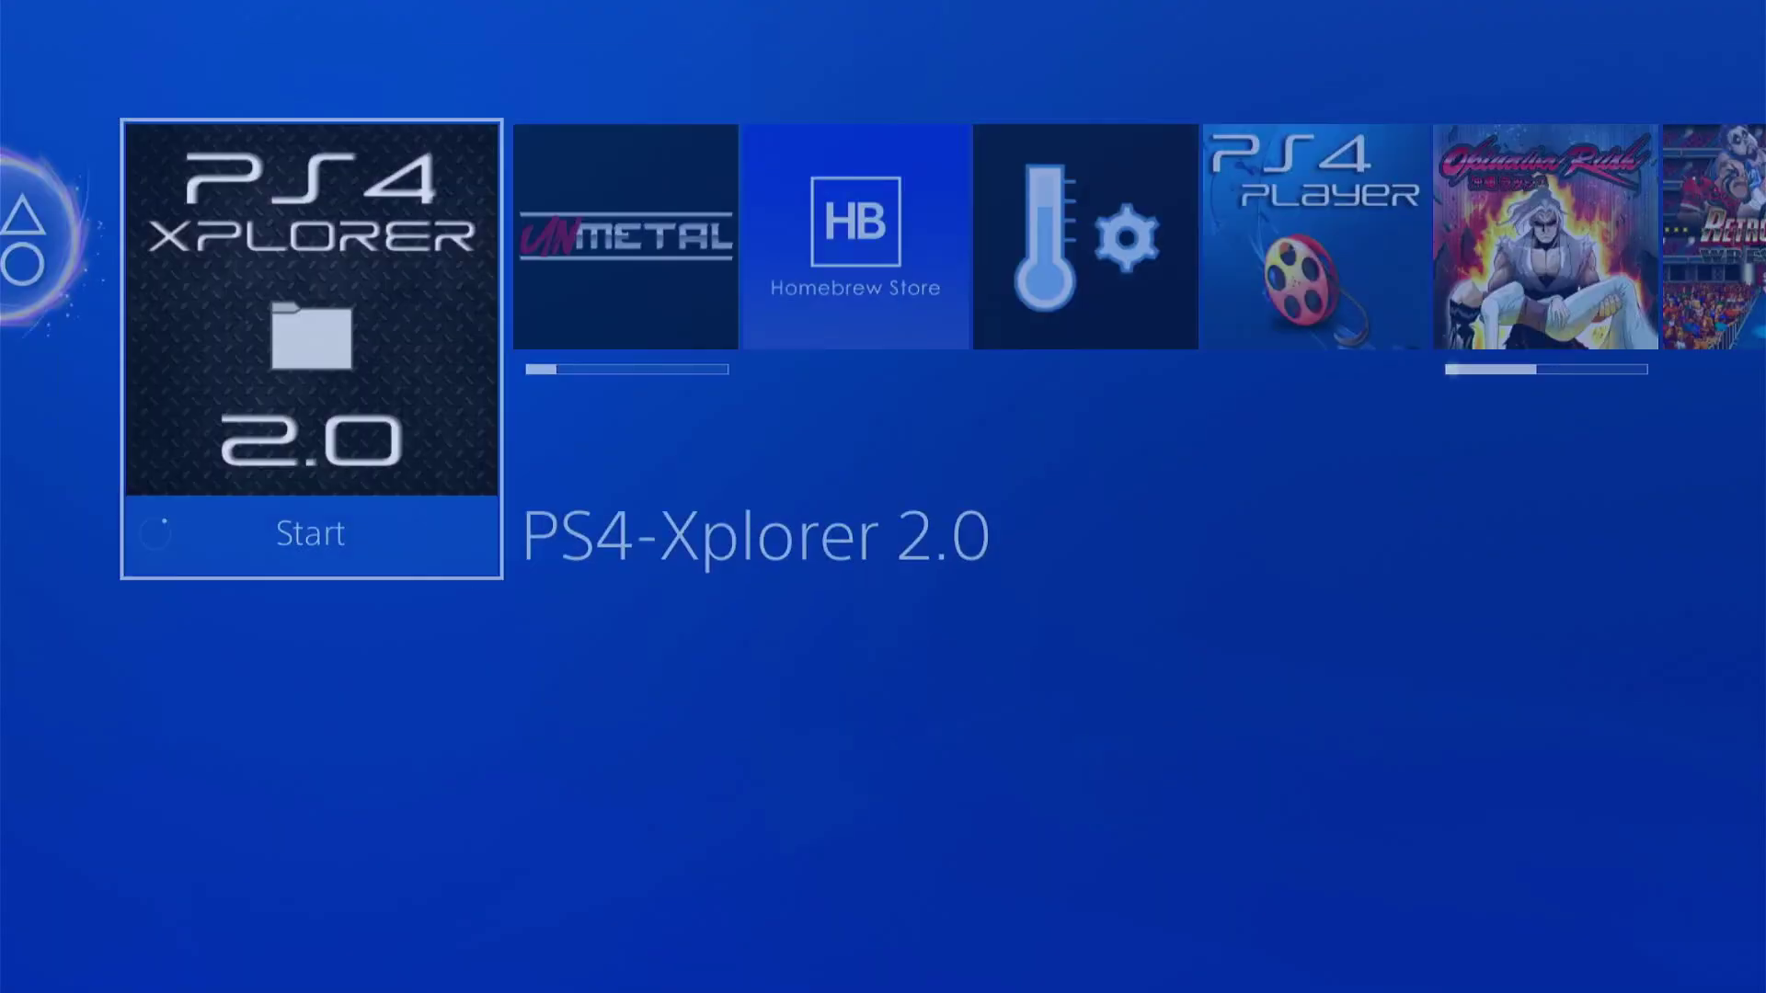